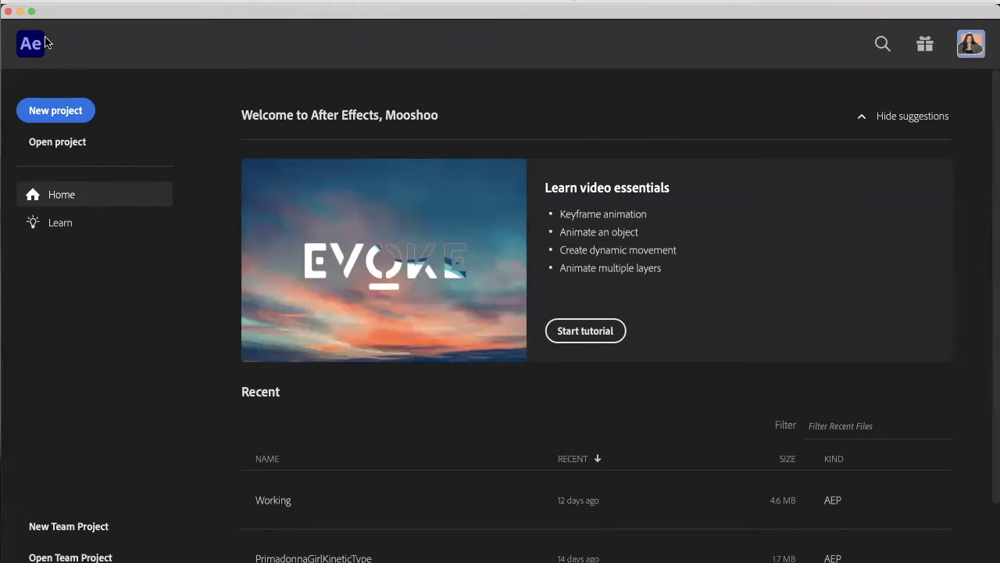
Maximize the After Effects window and start a new empty project from the Home screen.
{"action": "left_click", "coordinate": [33, 14]}
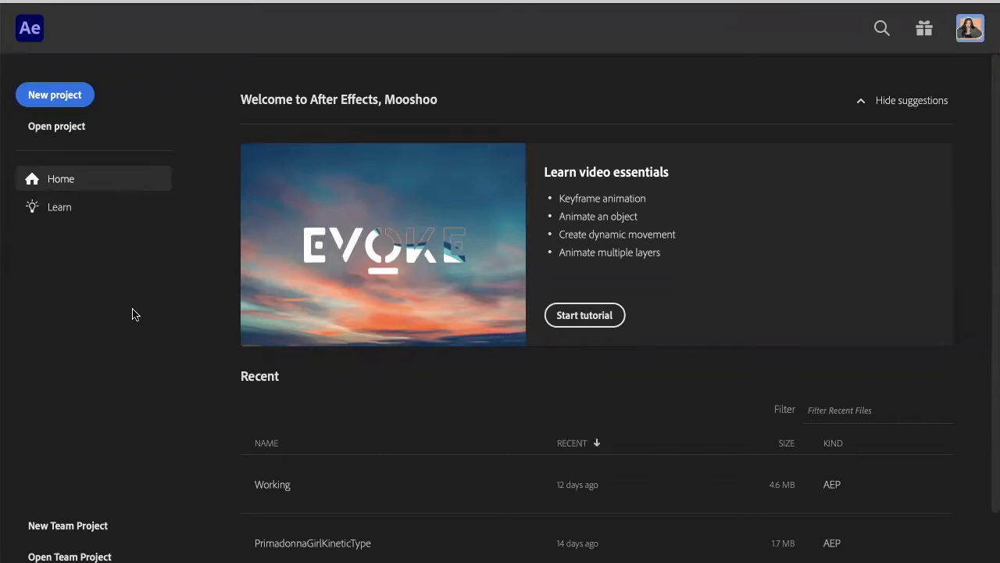
{"action": "left_click", "coordinate": [75, 101]}
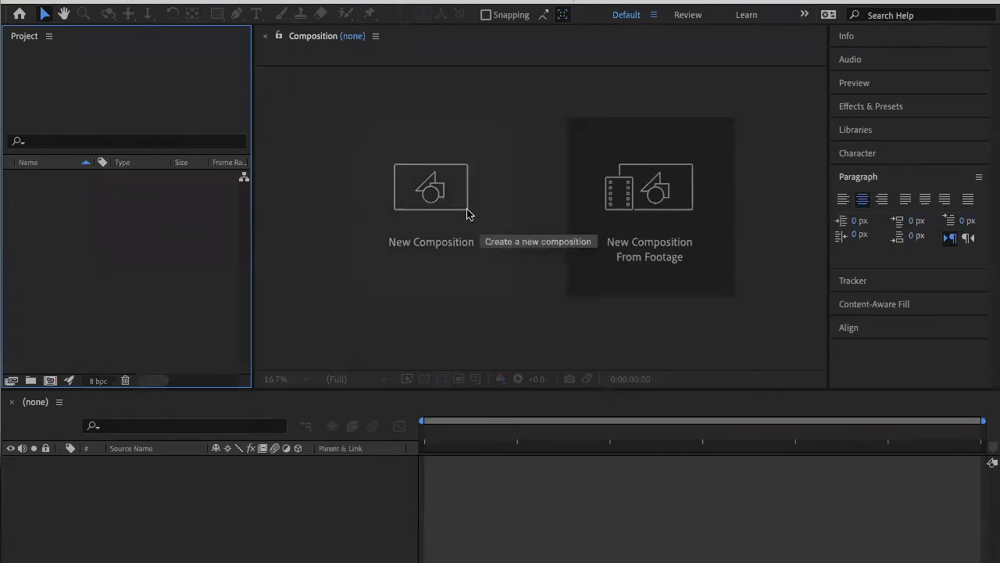
Create a new composition with the UHD 4K 29.97 preset and a 0;00;10;00 duration.
{"action": "left_click", "coordinate": [431, 193]}
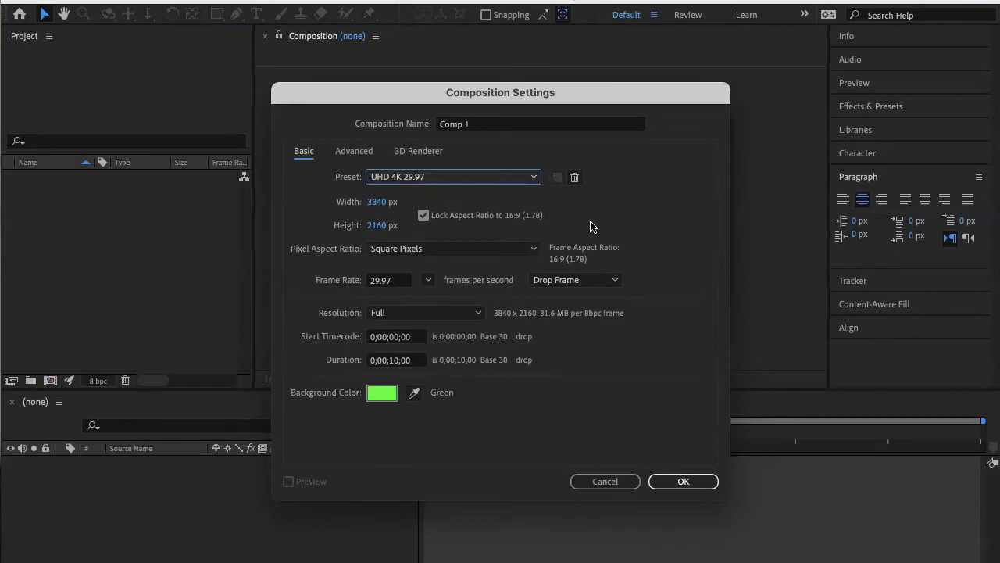
{"action": "left_click", "coordinate": [395, 177]}
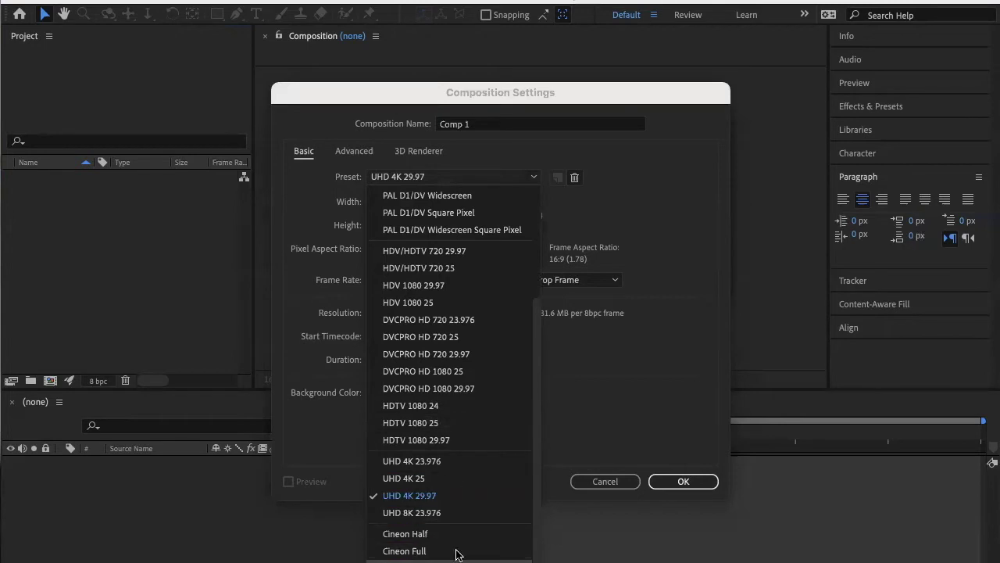
{"action": "scroll", "coordinate": [473, 412], "scroll_direction": "up", "scroll_amount": 5}
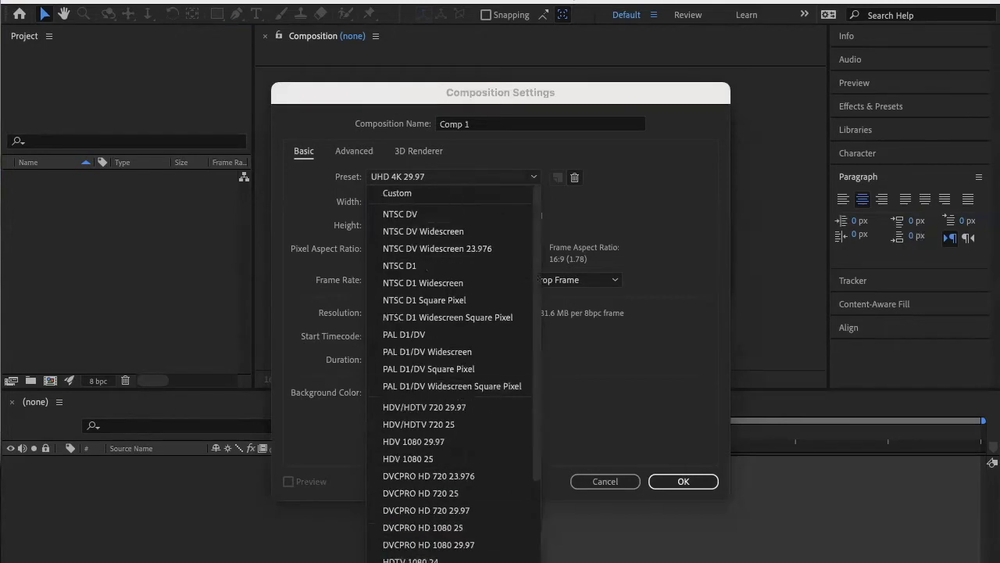
{"action": "scroll", "coordinate": [464, 304], "scroll_direction": "down", "scroll_amount": 5}
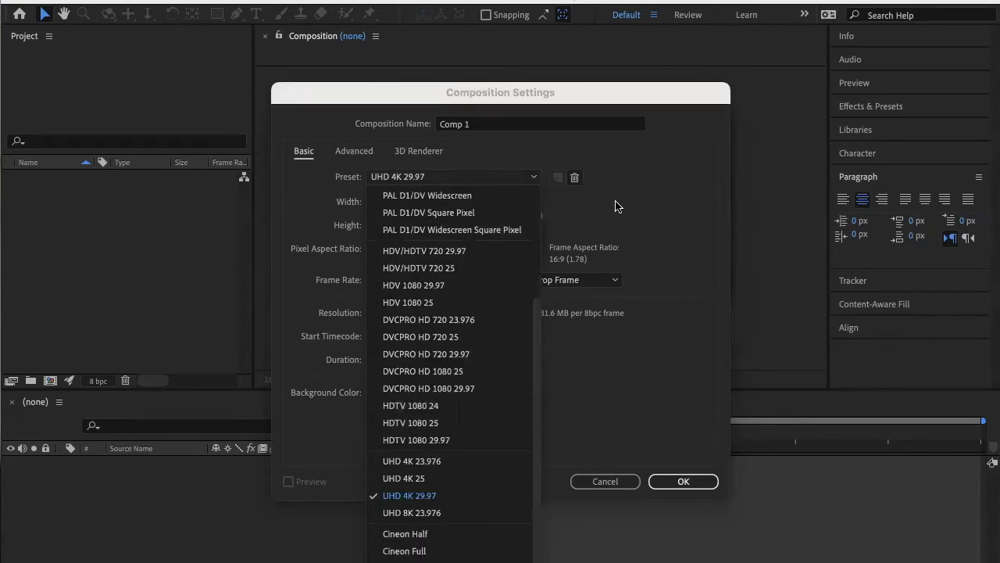
{"action": "left_click", "coordinate": [448, 495]}
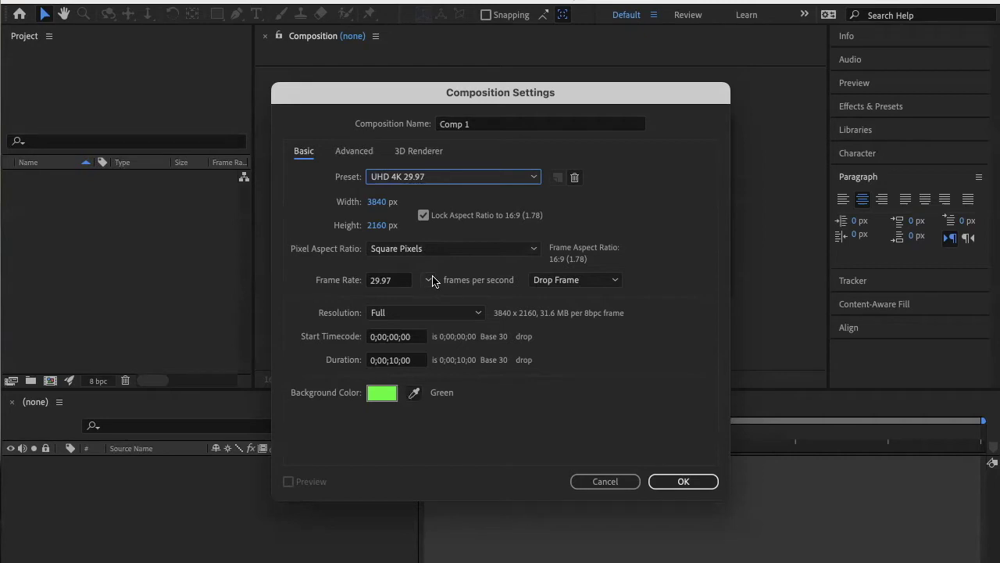
{"action": "left_click", "coordinate": [391, 362]}
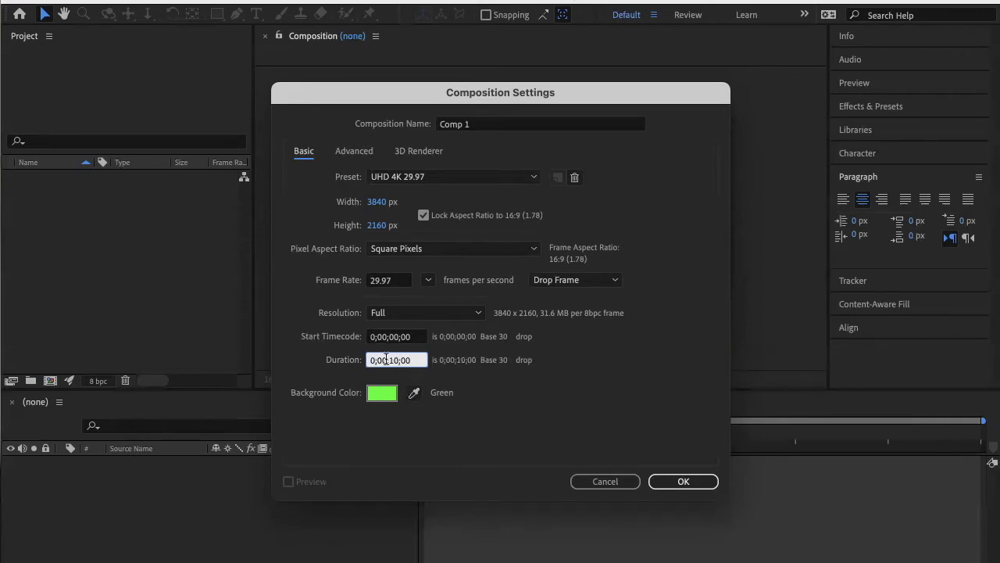
{"action": "left_click_drag", "start_coordinate": [381, 359], "coordinate": [371, 360]}
{"action": "type", "text": "1;10;"}
{"action": "left_click_drag", "start_coordinate": [383, 360], "coordinate": [376, 361]}
{"action": "type", "text": "07FF0"}
{"action": "type", "text": "0"}
Give Comp 1 a bright green background and create the 3840×2160, ten-second composition.
{"action": "left_click", "coordinate": [384, 400]}
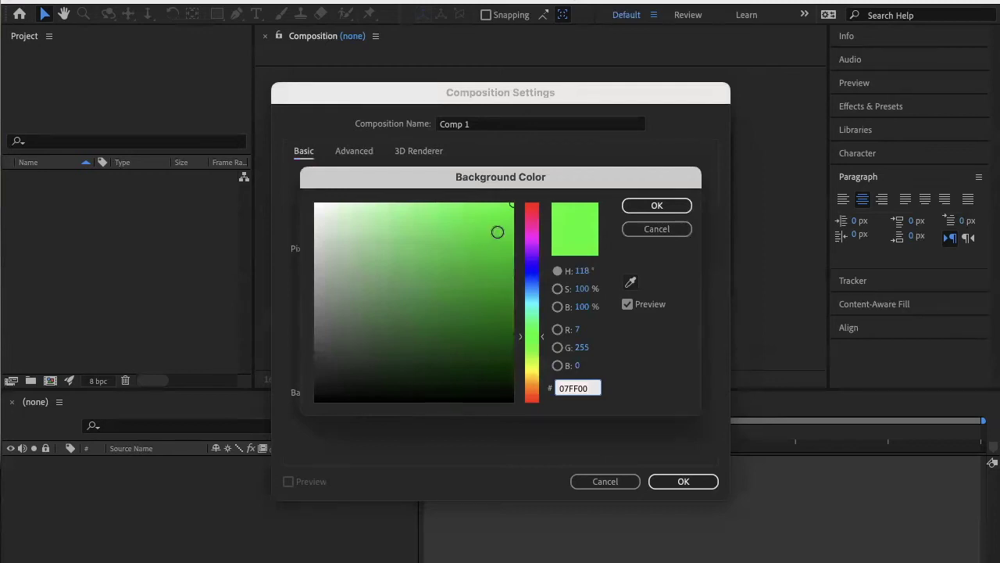
{"action": "left_click_drag", "start_coordinate": [536, 229], "coordinate": [538, 196]}
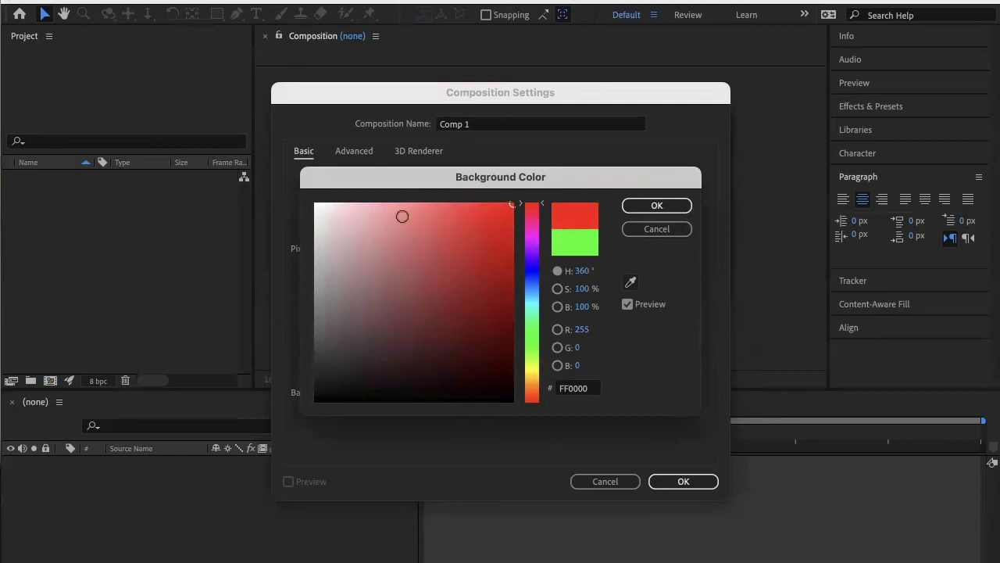
{"action": "left_click_drag", "start_coordinate": [532, 235], "coordinate": [528, 335]}
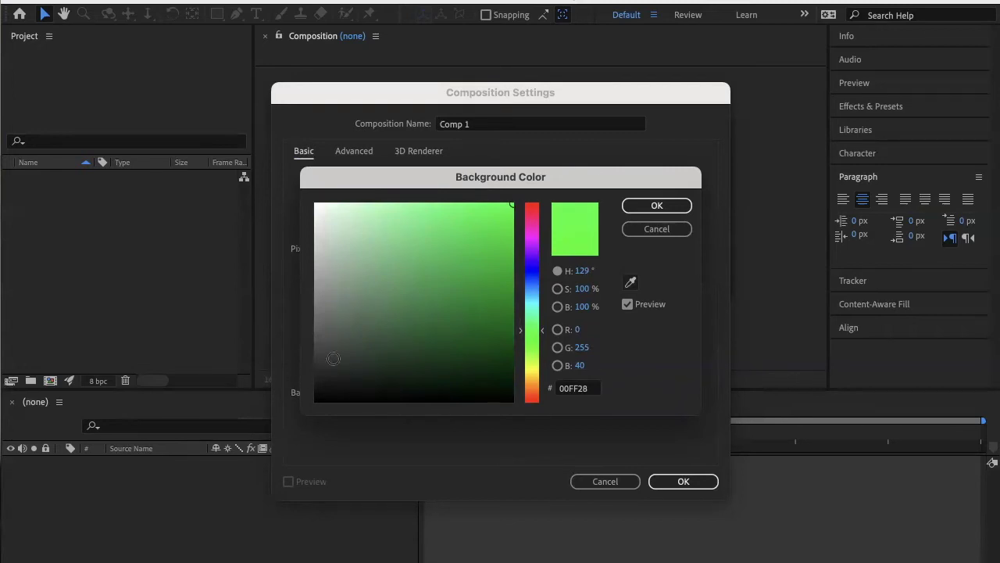
{"action": "left_click_drag", "start_coordinate": [315, 388], "coordinate": [283, 446]}
{"action": "left_click_drag", "start_coordinate": [323, 352], "coordinate": [315, 205]}
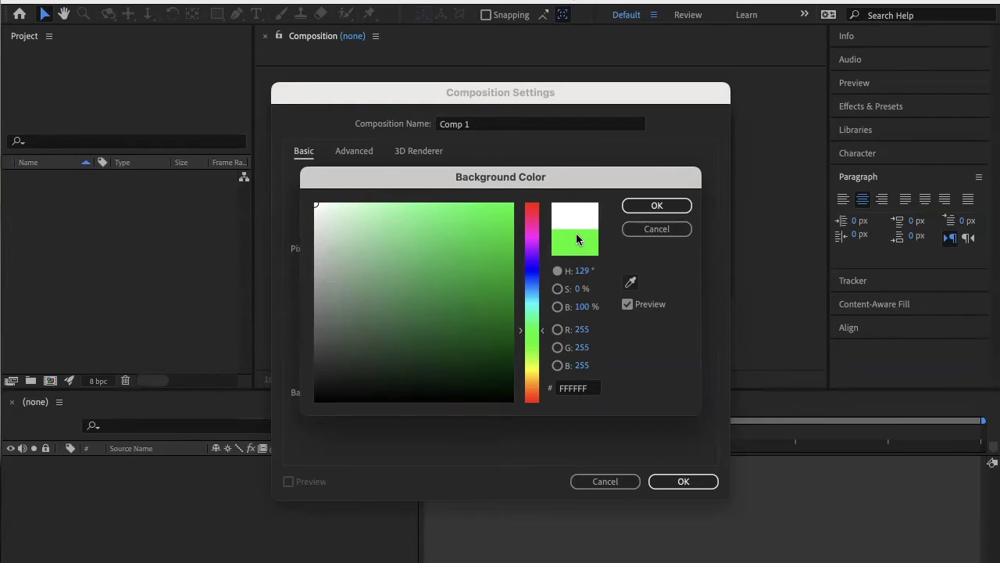
{"action": "left_click_drag", "start_coordinate": [494, 230], "coordinate": [511, 180]}
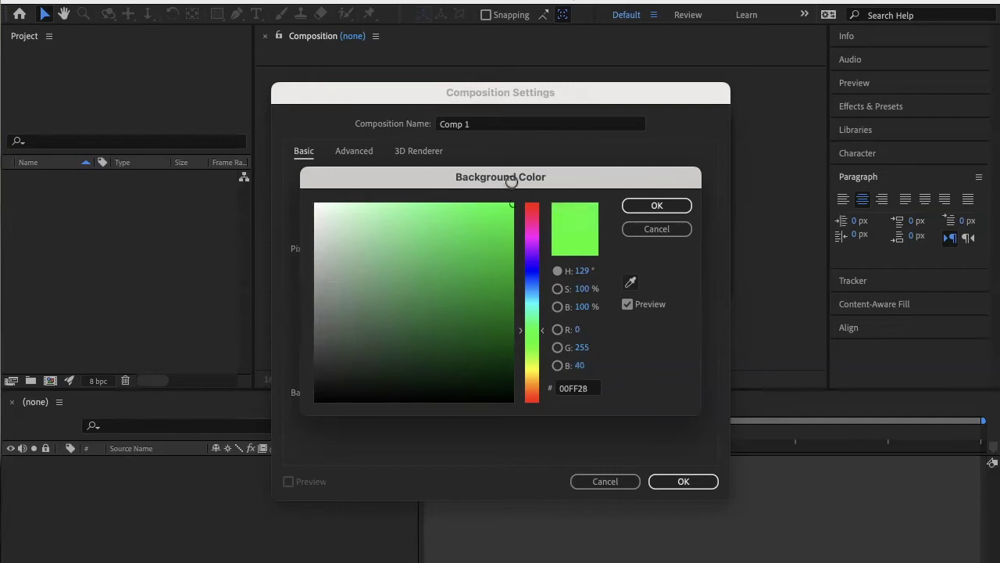
{"action": "left_click", "coordinate": [647, 208]}
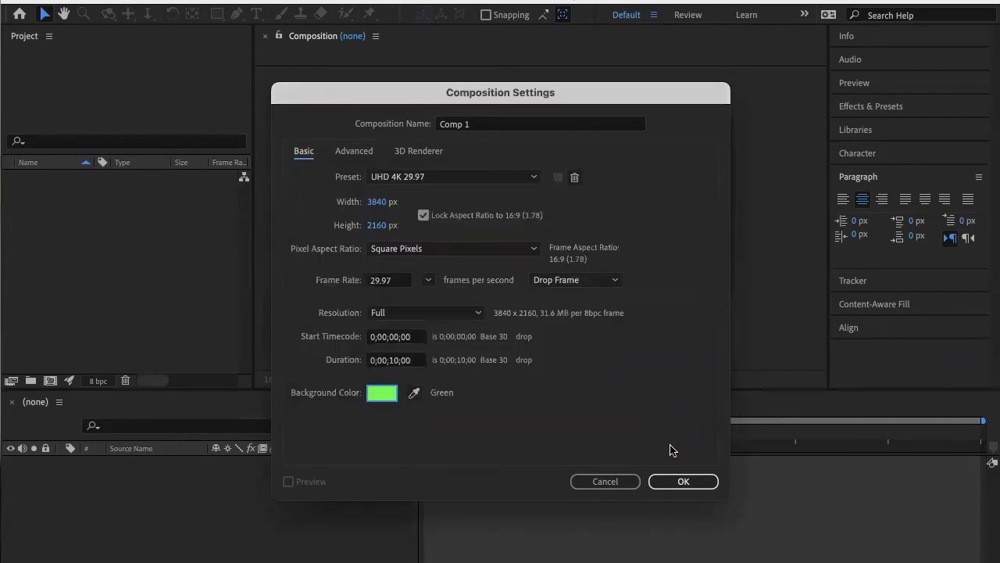
{"action": "left_click", "coordinate": [669, 484]}
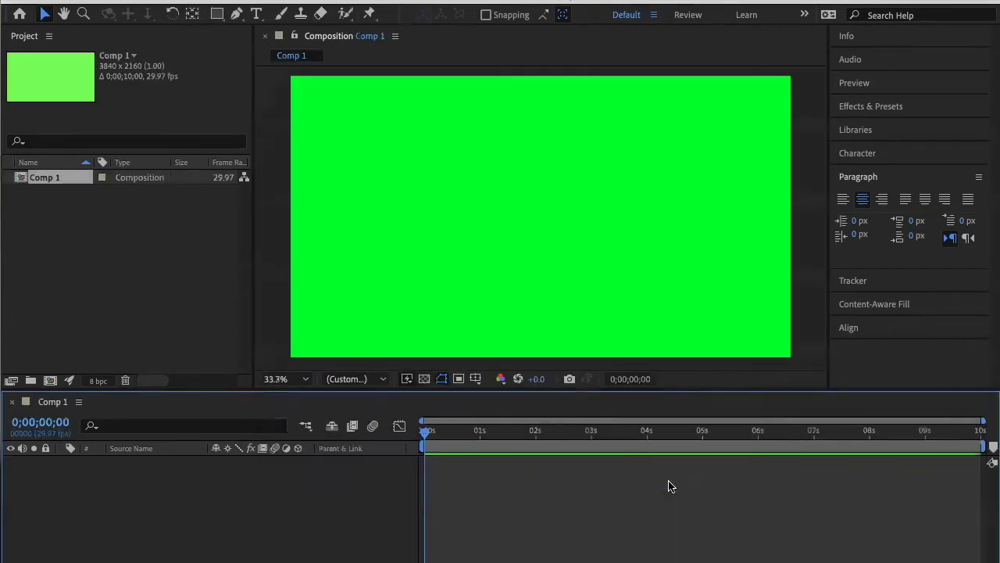
Import A.png, B.png and C.png from Finder's Cropped PNGs folder into the Project panel.
{"action": "mouse_move", "coordinate": [625, 560]}
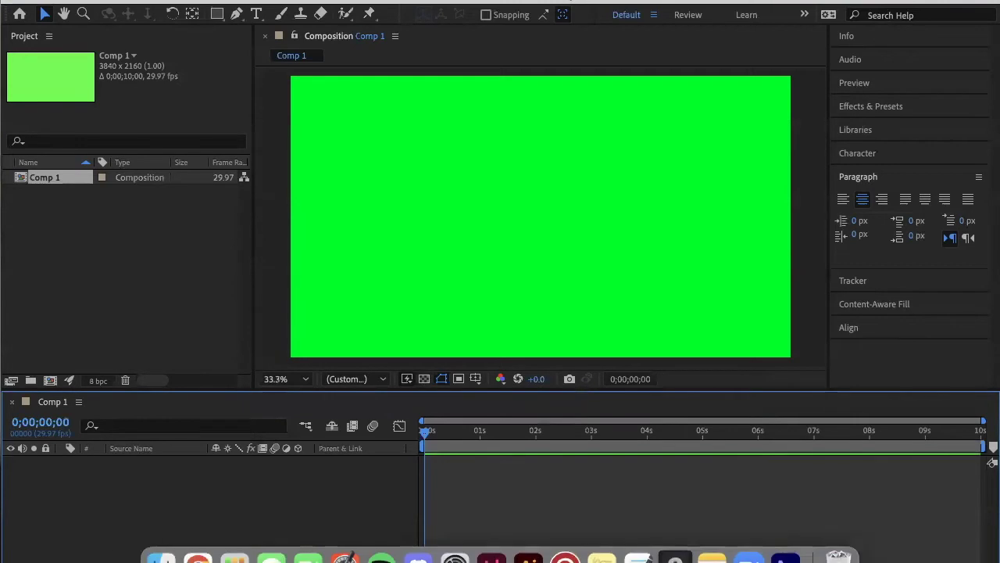
{"action": "left_click", "coordinate": [162, 558]}
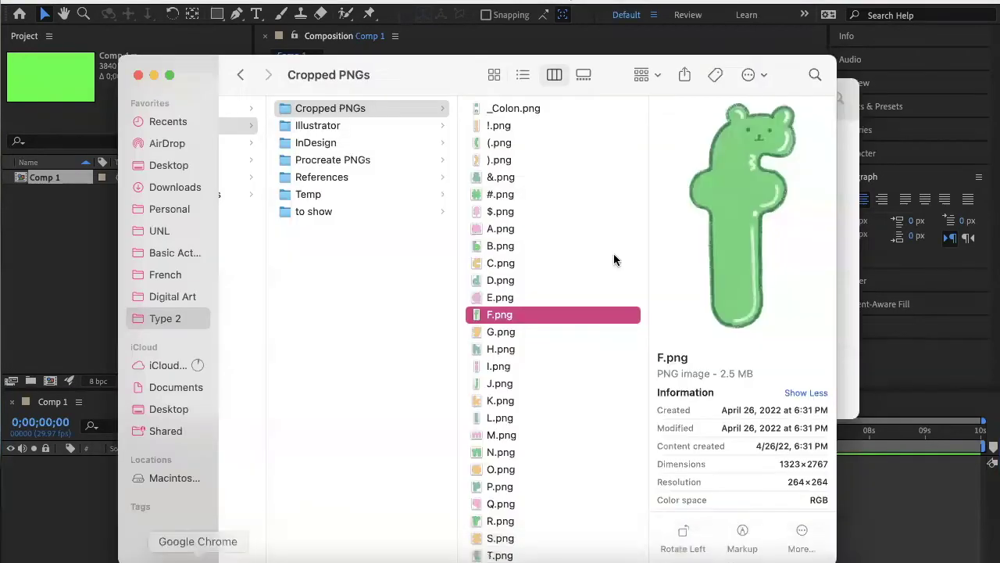
{"action": "left_click_drag", "start_coordinate": [444, 78], "coordinate": [515, 73]}
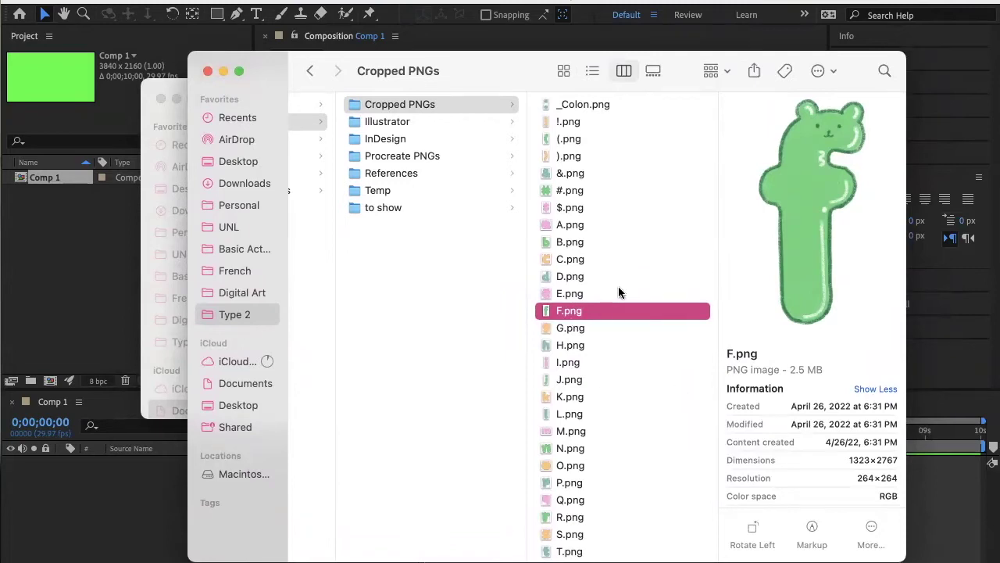
{"action": "scroll", "coordinate": [586, 196], "scroll_direction": "up", "scroll_amount": 2}
{"action": "left_click", "coordinate": [578, 192]}
{"action": "left_click", "coordinate": [579, 224]}
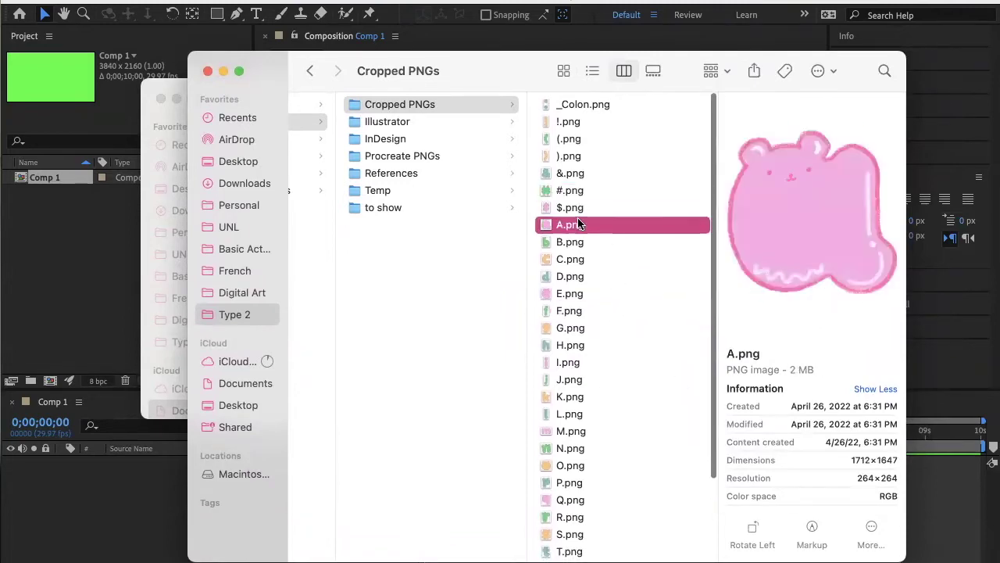
{"action": "left_click", "coordinate": [604, 259], "text": "shift"}
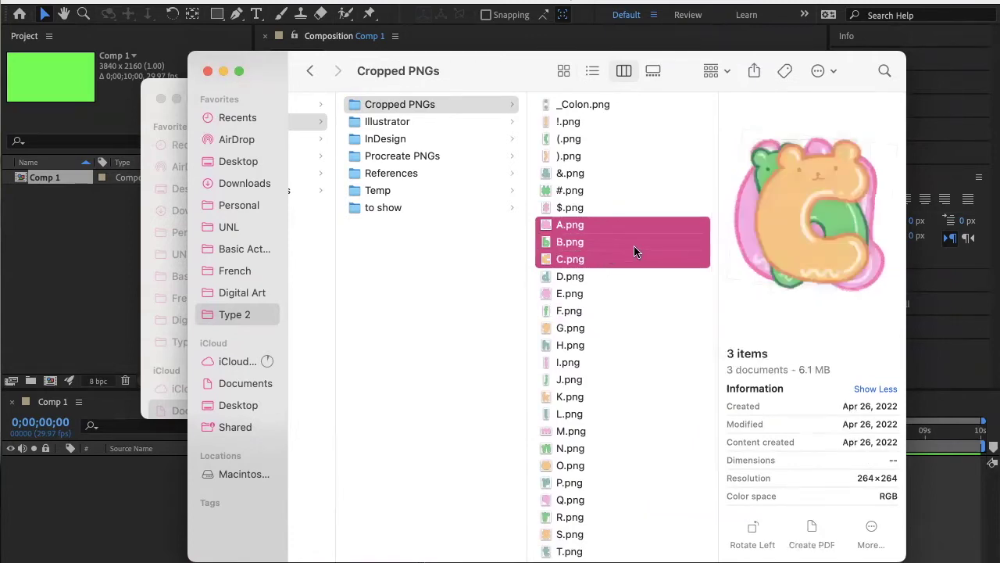
{"action": "left_click_drag", "start_coordinate": [611, 243], "coordinate": [104, 228]}
{"action": "left_click", "coordinate": [51, 310]}
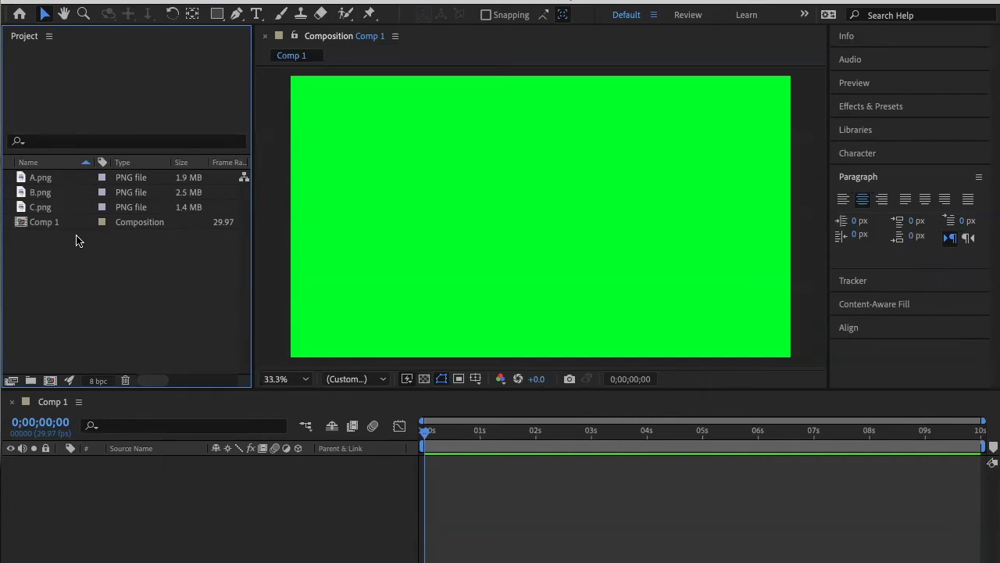
Add A.png, B.png and C.png to the Comp 1 timeline as three stacked layers.
{"action": "left_click", "coordinate": [59, 182]}
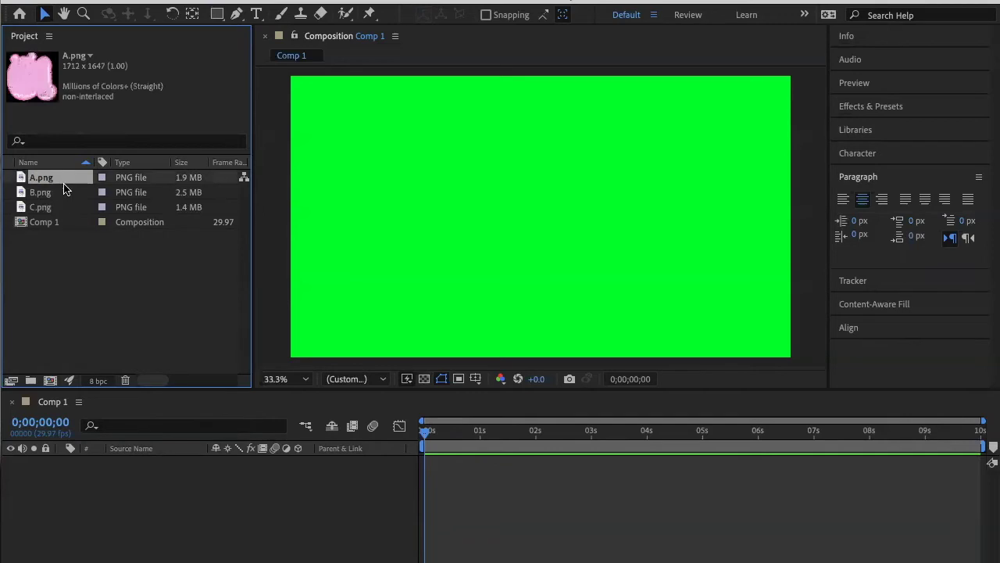
{"action": "left_click", "coordinate": [63, 210], "text": "shift"}
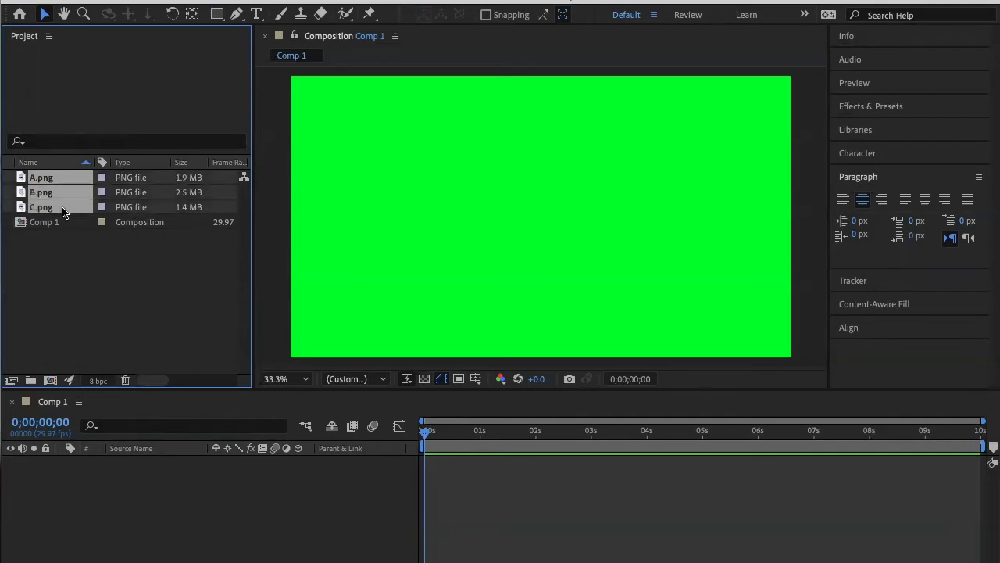
{"action": "left_click_drag", "start_coordinate": [68, 176], "coordinate": [83, 489]}
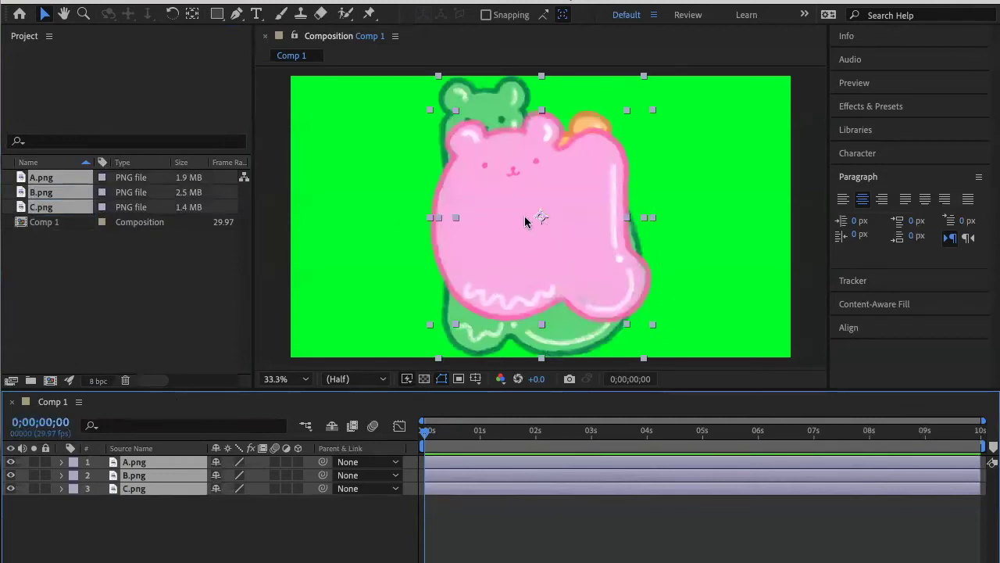
{"action": "left_click", "coordinate": [360, 323]}
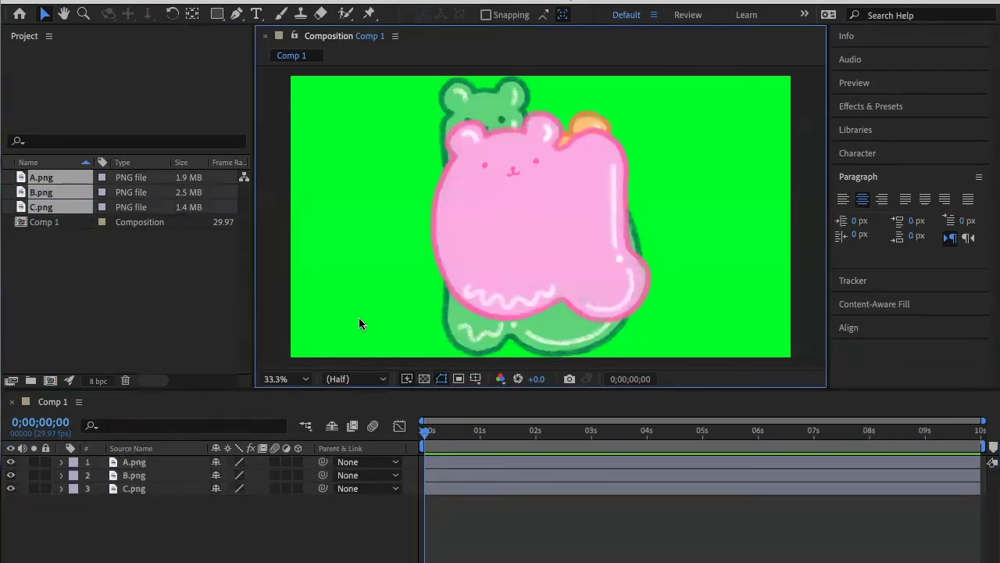
{"action": "scroll", "coordinate": [359, 317], "scroll_direction": "down", "scroll_amount": 1}
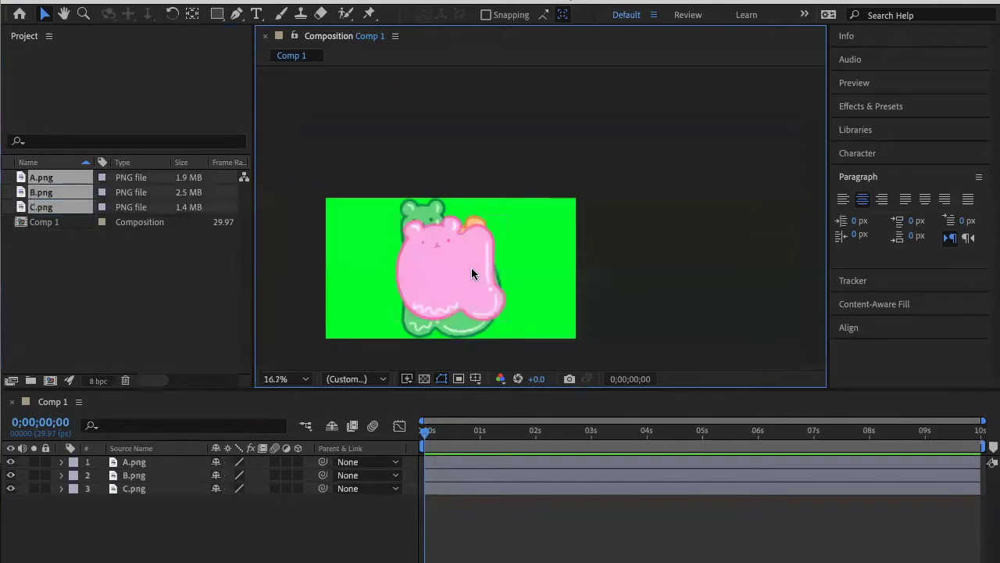
{"action": "scroll", "coordinate": [472, 264], "scroll_direction": "up", "scroll_amount": 6}
{"action": "scroll", "coordinate": [473, 262], "scroll_direction": "down", "scroll_amount": 5}
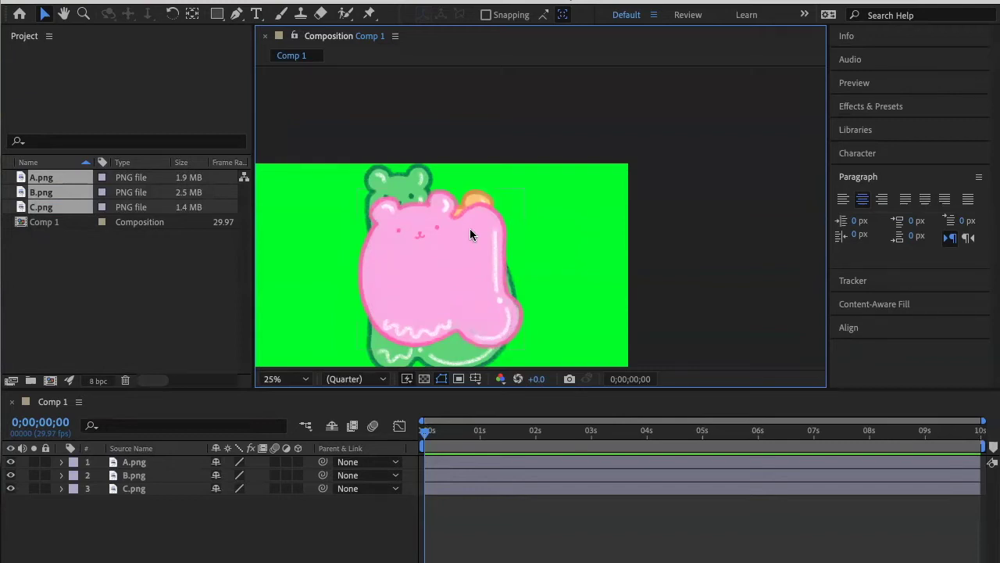
{"action": "left_click", "coordinate": [63, 13]}
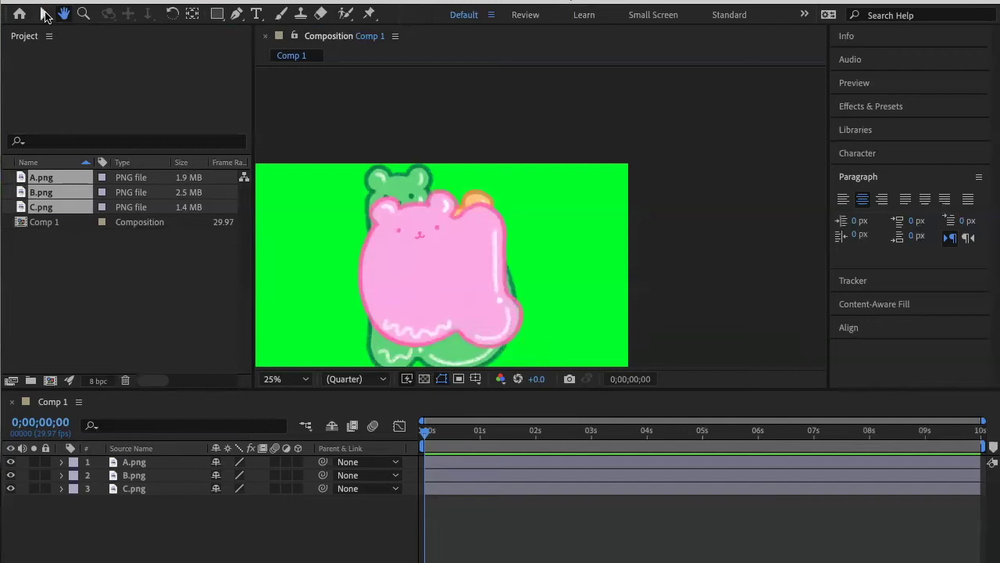
{"action": "left_click", "coordinate": [45, 14]}
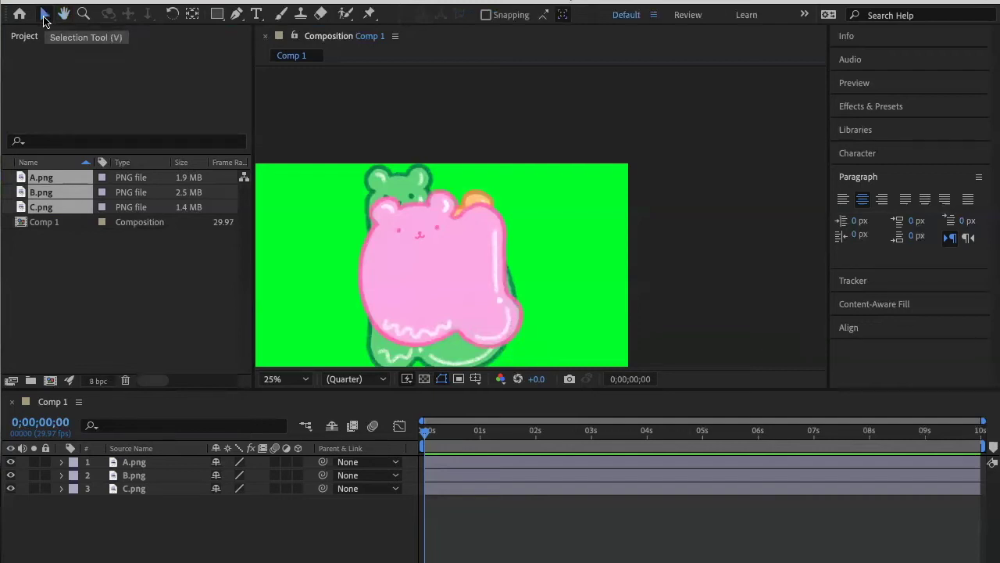
{"action": "left_click", "coordinate": [64, 14]}
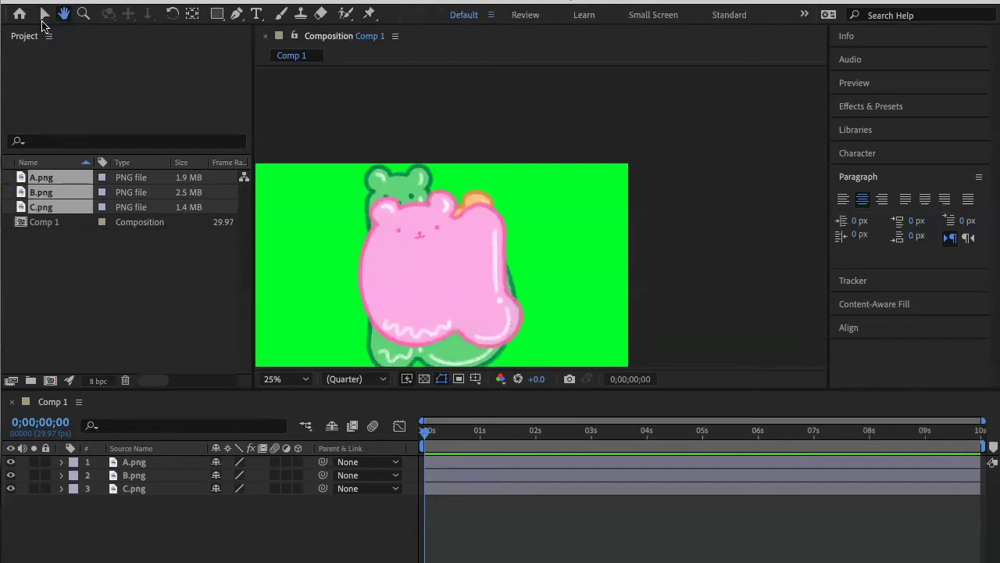
{"action": "left_click", "coordinate": [44, 14]}
{"action": "left_click", "coordinate": [64, 14]}
{"action": "left_click", "coordinate": [45, 14]}
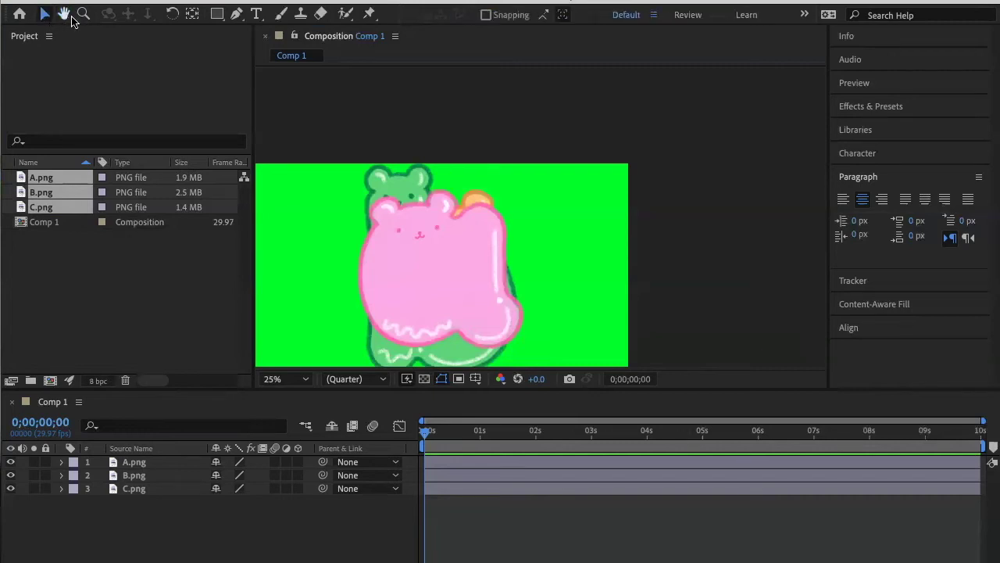
{"action": "left_click", "coordinate": [64, 14]}
{"action": "left_click", "coordinate": [44, 14]}
{"action": "left_click", "coordinate": [64, 14]}
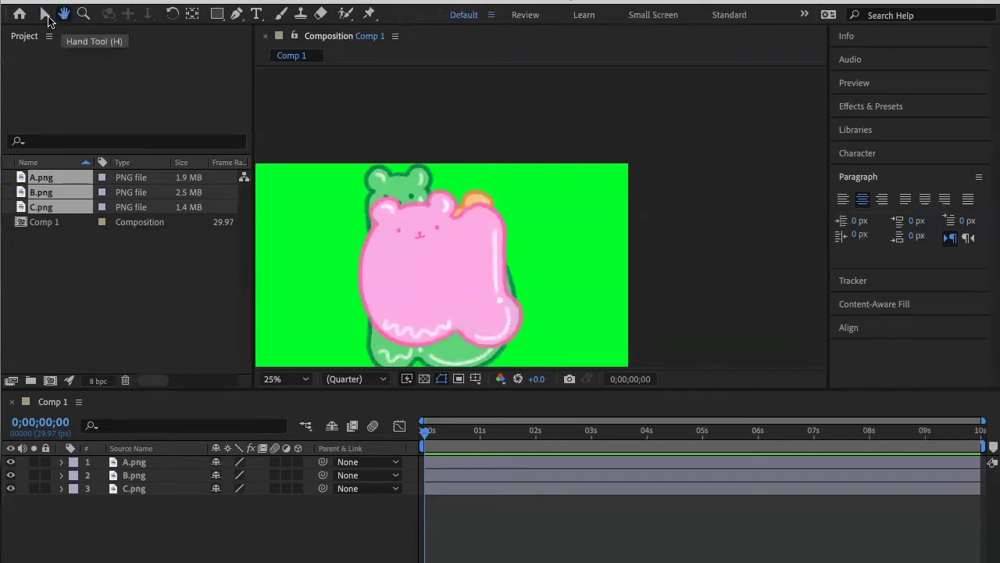
{"action": "left_click", "coordinate": [45, 15]}
{"action": "left_click", "coordinate": [64, 14]}
{"action": "left_click", "coordinate": [44, 14]}
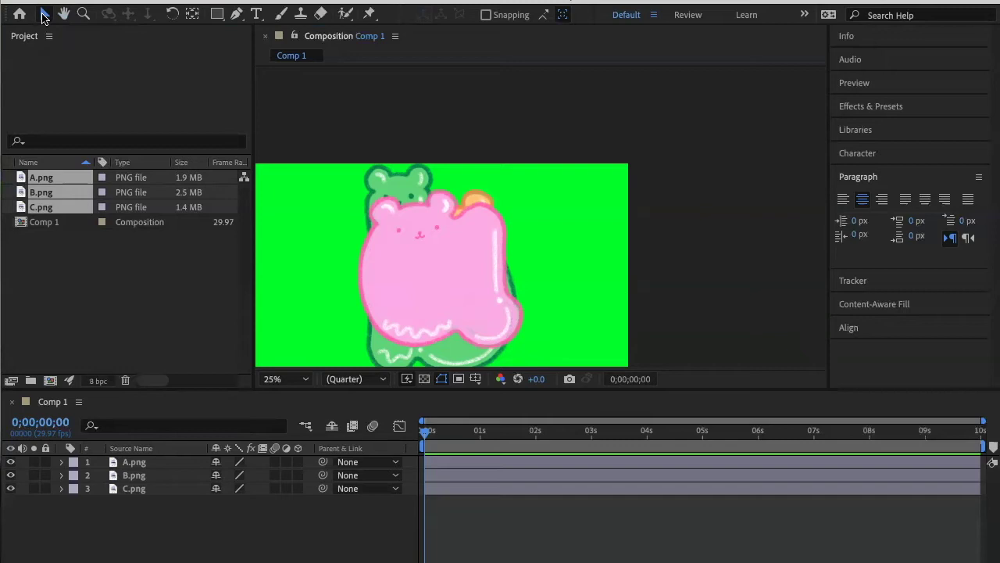
{"action": "left_click", "coordinate": [64, 14]}
{"action": "left_click_drag", "start_coordinate": [309, 100], "coordinate": [460, 141]}
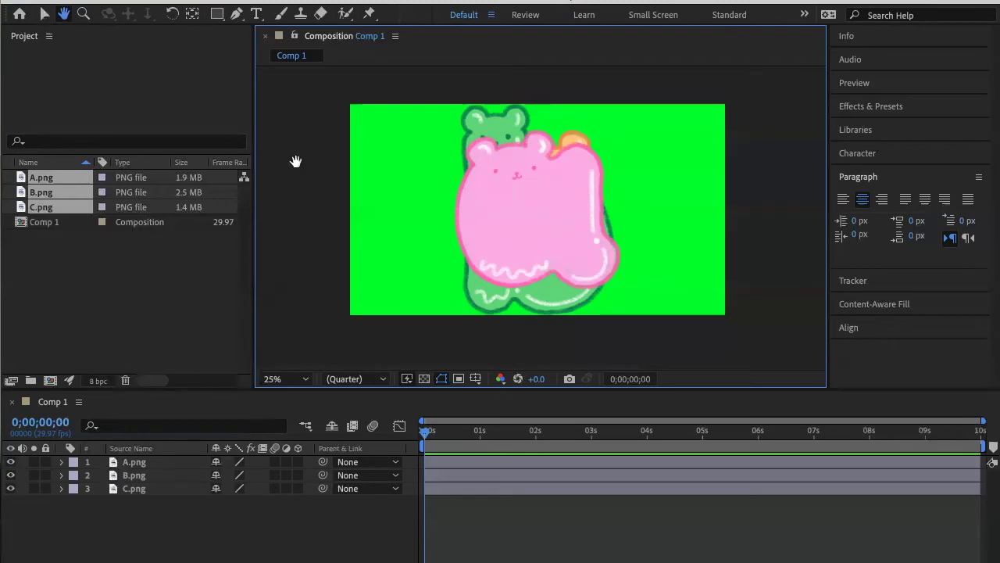
Move the pink a aside and inspect the green b letter at full size.
{"action": "left_click", "coordinate": [44, 13]}
{"action": "left_click_drag", "start_coordinate": [533, 211], "coordinate": [288, 281]}
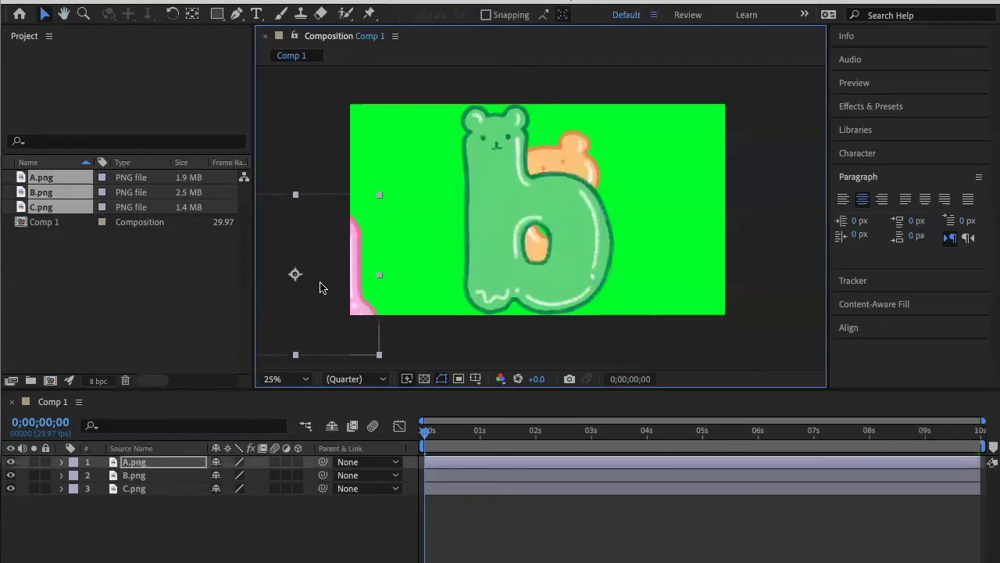
{"action": "left_click", "coordinate": [504, 225]}
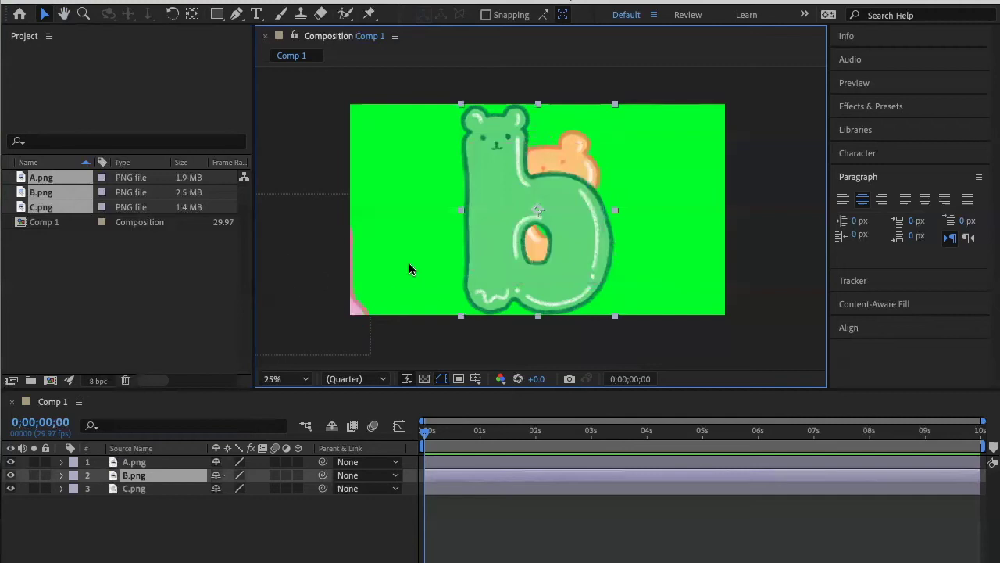
{"action": "key", "text": "alt+slash"}
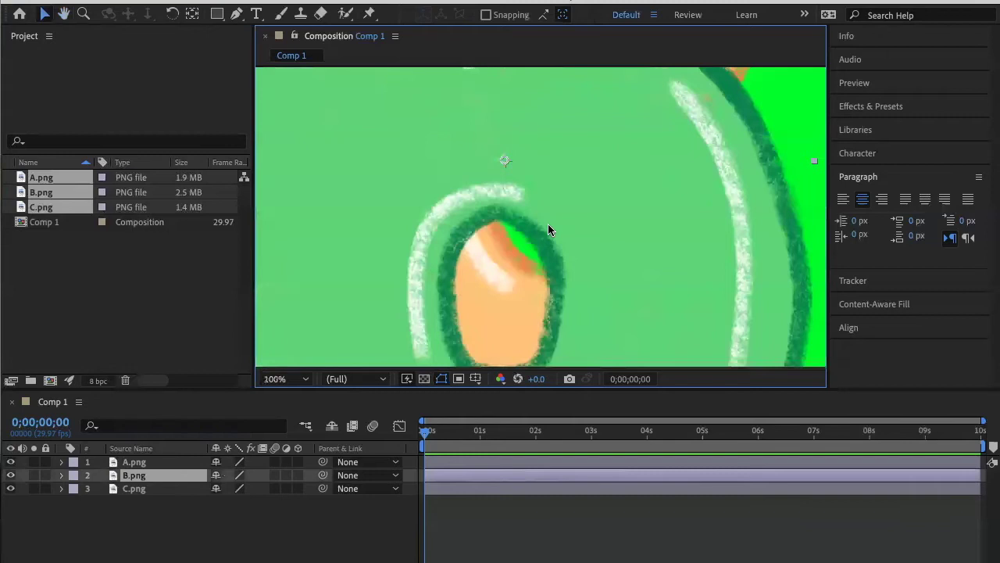
{"action": "scroll", "coordinate": [548, 223], "scroll_direction": "down", "scroll_amount": 1}
{"action": "scroll", "coordinate": [548, 224], "scroll_direction": "up", "scroll_amount": 2}
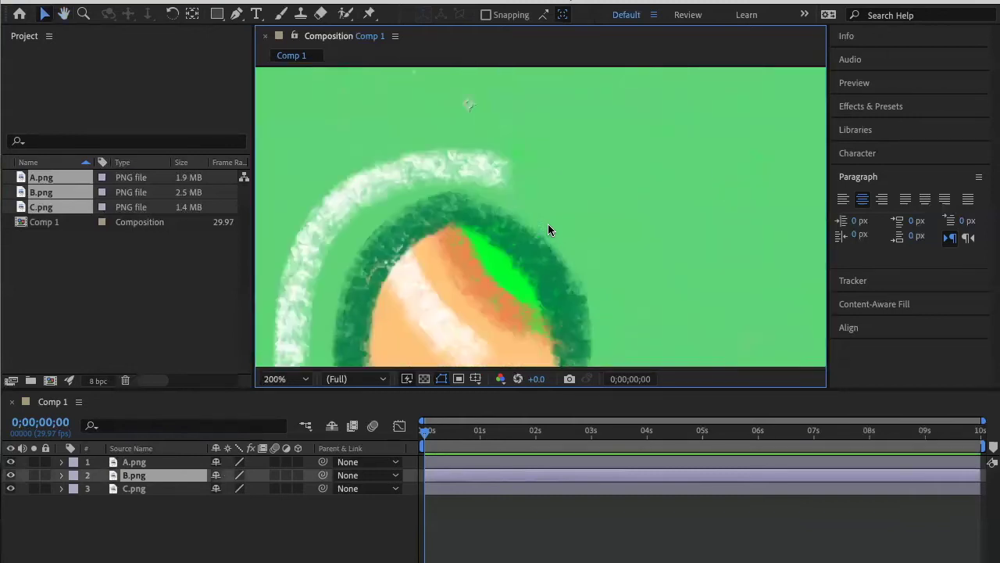
{"action": "scroll", "coordinate": [548, 223], "scroll_direction": "down", "scroll_amount": 2}
{"action": "scroll", "coordinate": [548, 224], "scroll_direction": "up", "scroll_amount": 1}
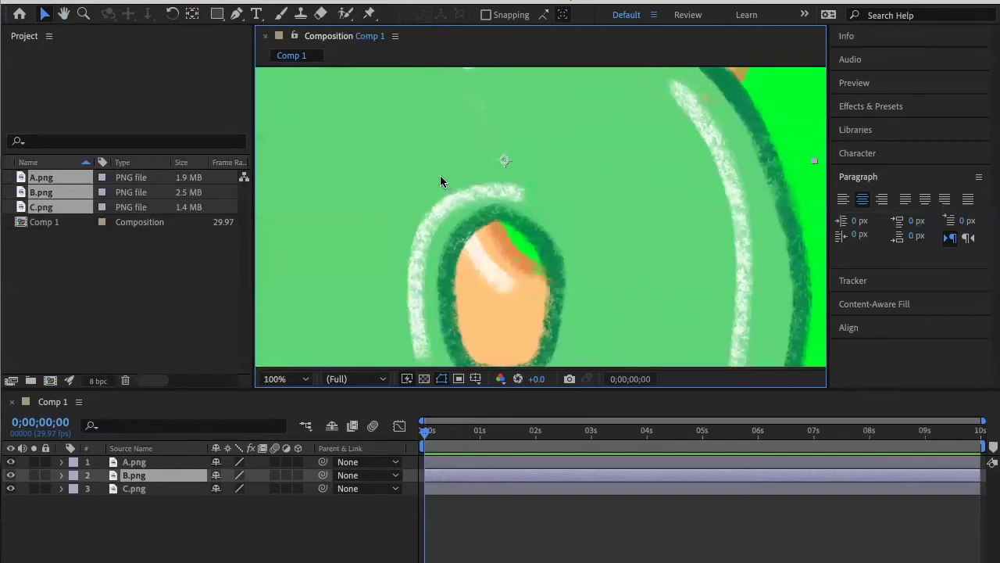
{"action": "key", "text": "h"}
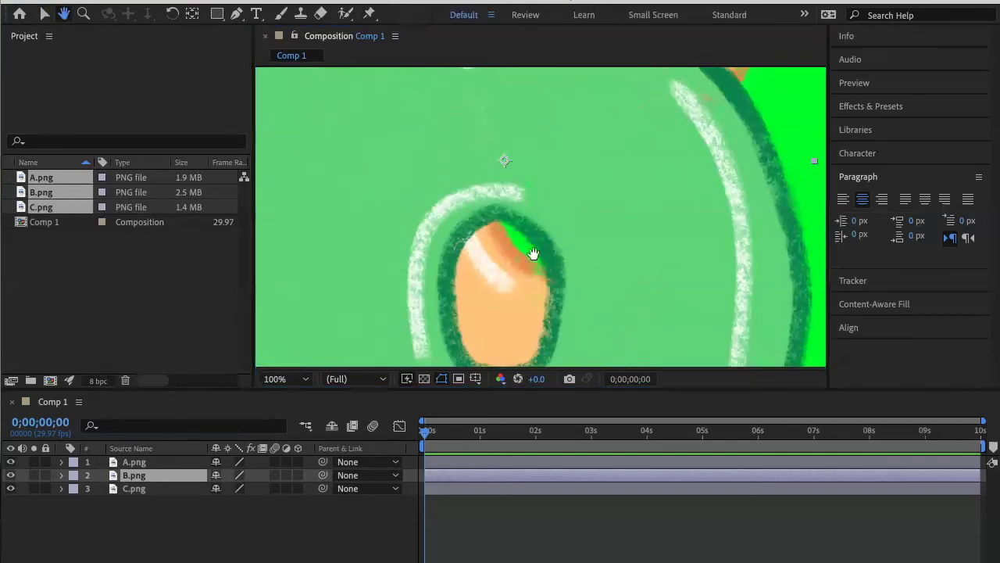
{"action": "left_click_drag", "start_coordinate": [534, 255], "coordinate": [476, 196]}
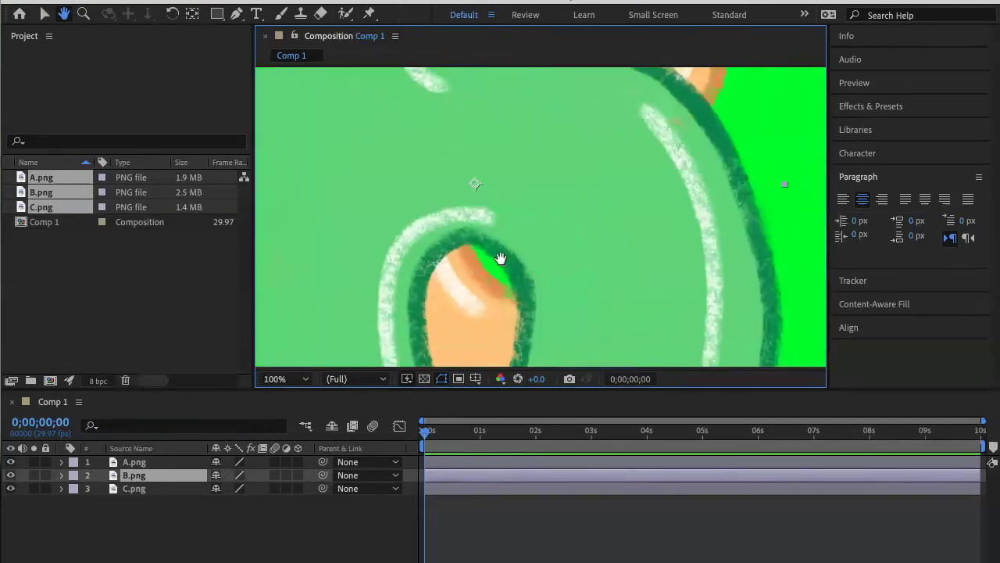
{"action": "scroll", "coordinate": [502, 258], "scroll_direction": "down", "scroll_amount": 6}
{"action": "scroll", "coordinate": [500, 258], "scroll_direction": "up", "scroll_amount": 1}
Set the viewer to 33.3% and move the pink a back, partly overlapping the b.
{"action": "left_click", "coordinate": [305, 378]}
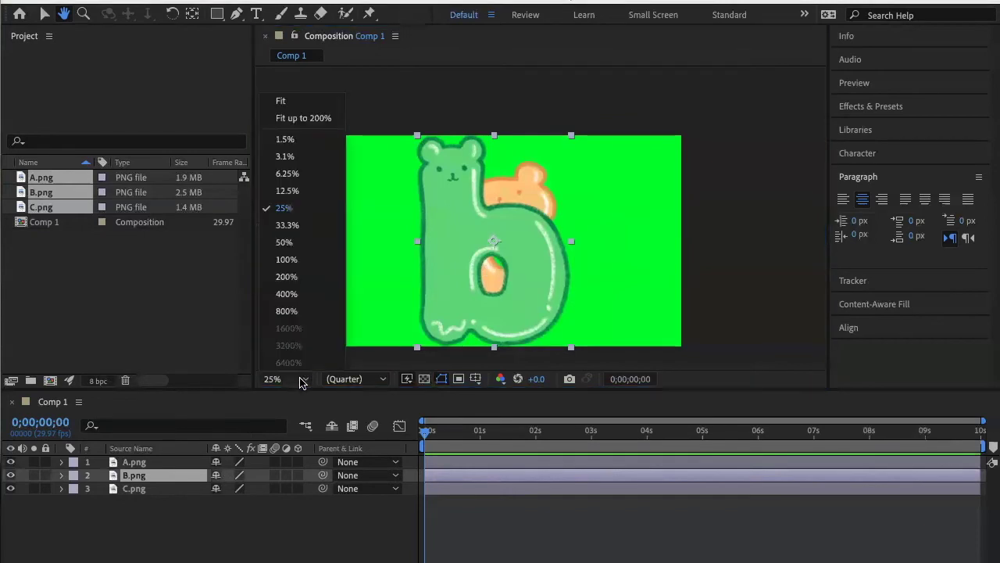
{"action": "left_click", "coordinate": [306, 225]}
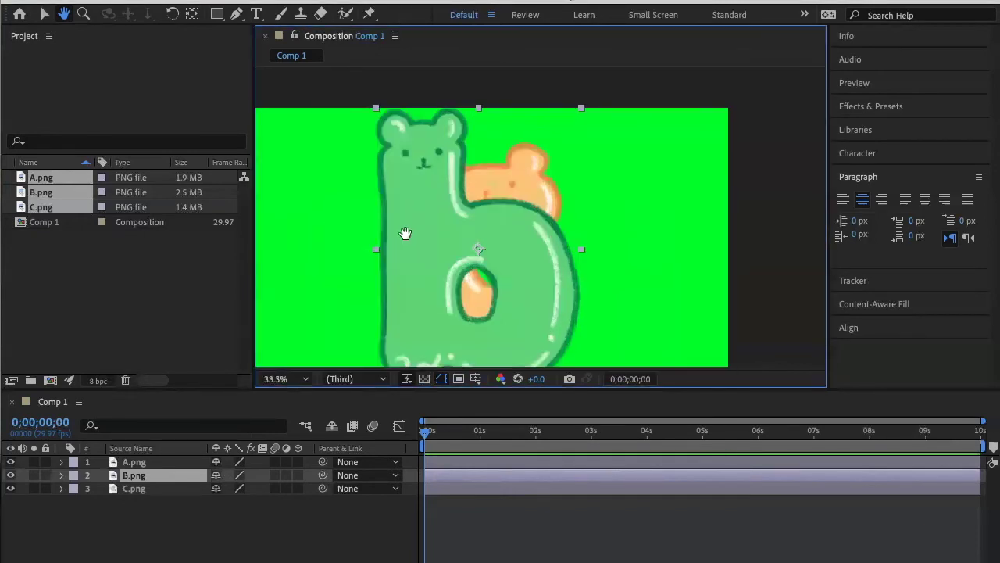
{"action": "left_click_drag", "start_coordinate": [406, 232], "coordinate": [465, 203]}
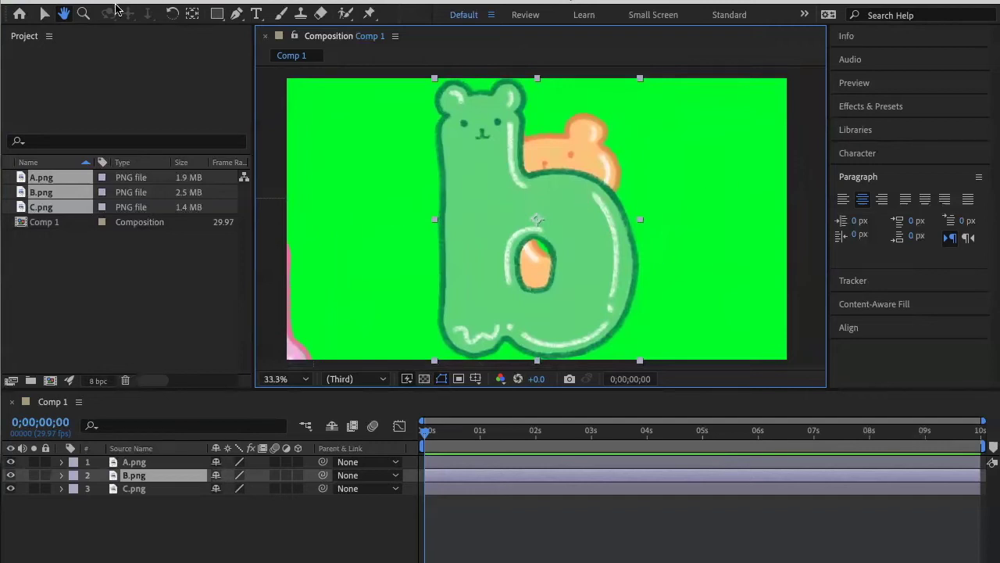
{"action": "left_click", "coordinate": [44, 13]}
{"action": "left_click_drag", "start_coordinate": [258, 213], "coordinate": [469, 227]}
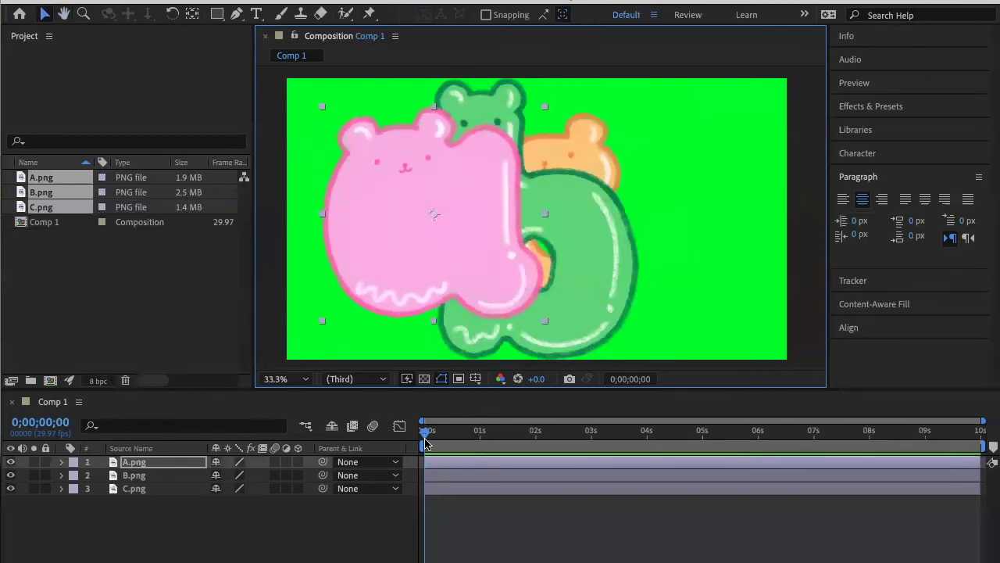
Select all three letter layers and scale them down together.
{"action": "mouse_move", "coordinate": [425, 432]}
{"action": "left_mouse_down"}
{"action": "mouse_move", "coordinate": [461, 432]}
{"action": "mouse_move", "coordinate": [424, 431]}
{"action": "left_mouse_up"}
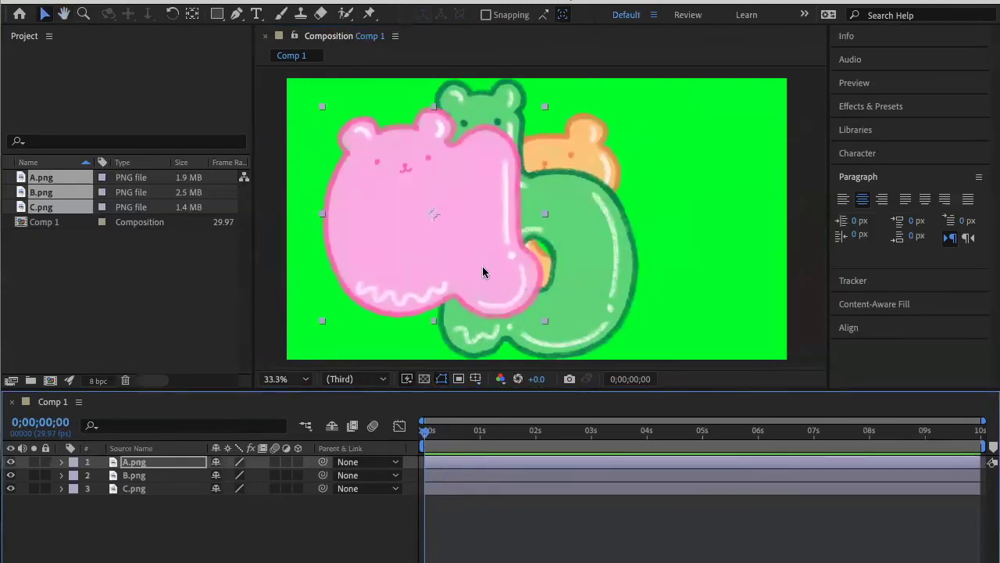
{"action": "left_click_drag", "start_coordinate": [482, 258], "coordinate": [496, 261]}
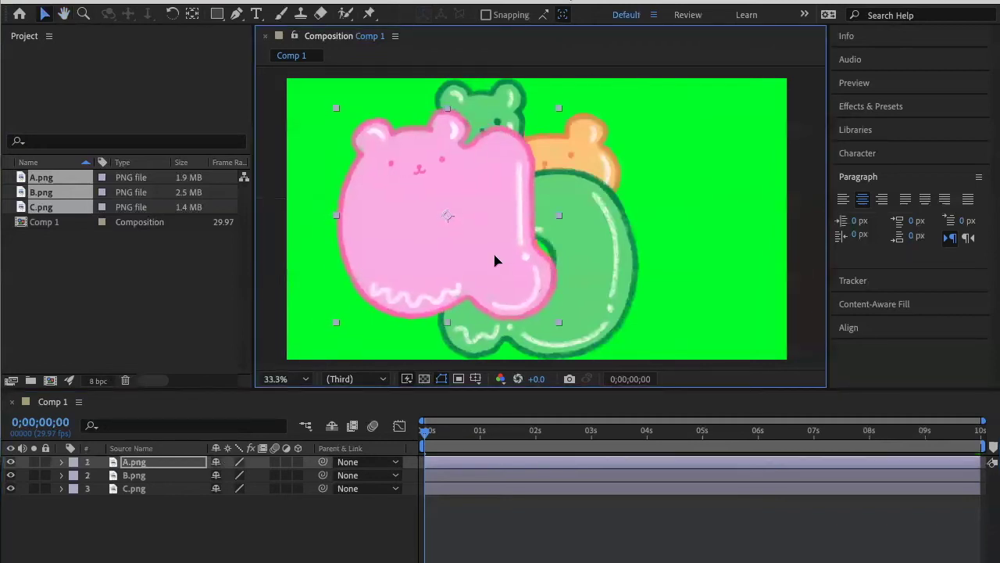
{"action": "left_click_drag", "start_coordinate": [645, 144], "coordinate": [498, 206]}
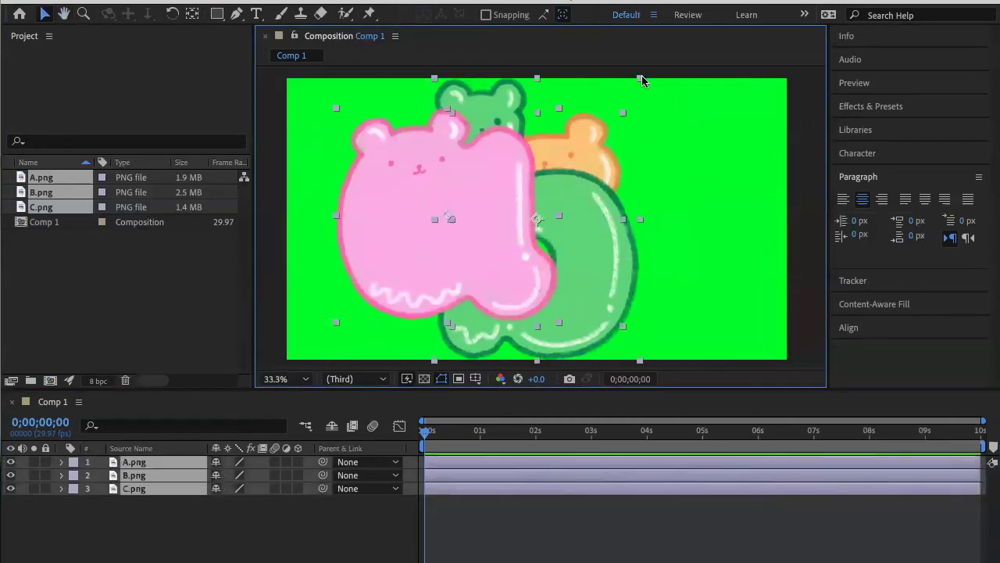
{"action": "left_click_drag", "start_coordinate": [636, 87], "coordinate": [574, 170]}
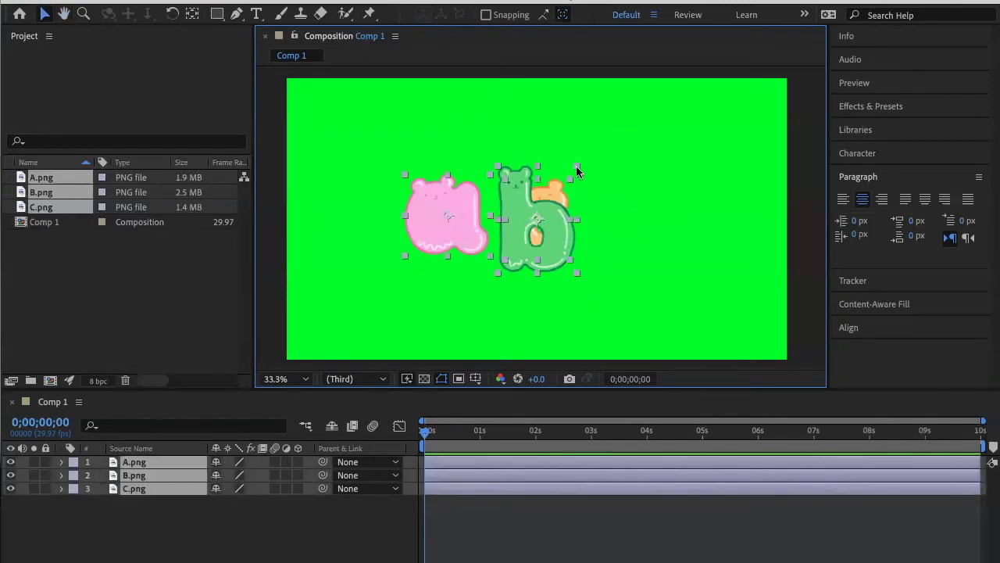
{"action": "left_click", "coordinate": [567, 184], "text": "shift"}
{"action": "left_click_drag", "start_coordinate": [636, 250], "coordinate": [312, 181]}
{"action": "left_click_drag", "start_coordinate": [577, 171], "coordinate": [669, 195]}
{"action": "left_click", "coordinate": [632, 200]}
Arrange the letters as a, b, c side by side across the comp's centre.
{"action": "left_click_drag", "start_coordinate": [543, 231], "coordinate": [706, 243]}
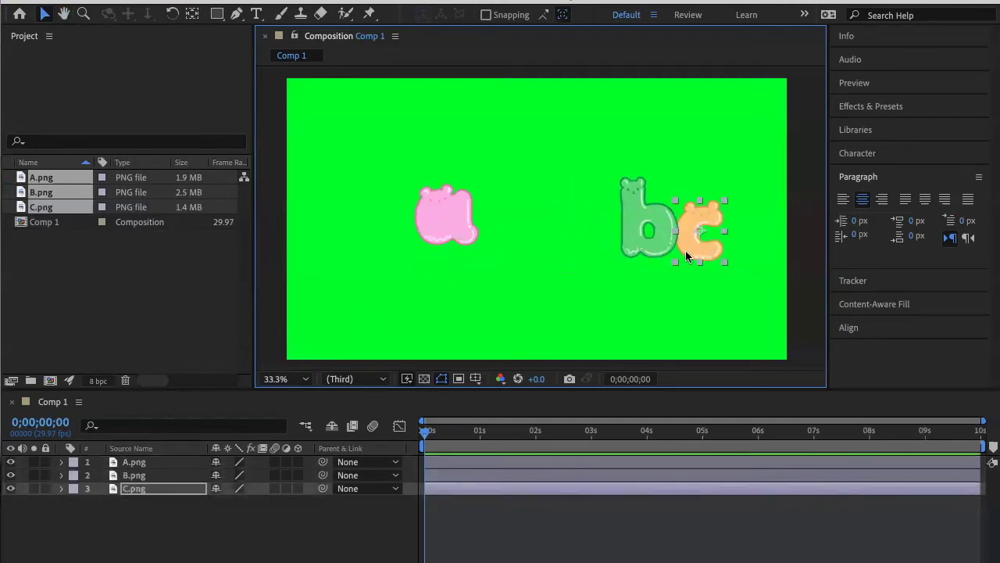
{"action": "left_click_drag", "start_coordinate": [638, 236], "coordinate": [525, 237]}
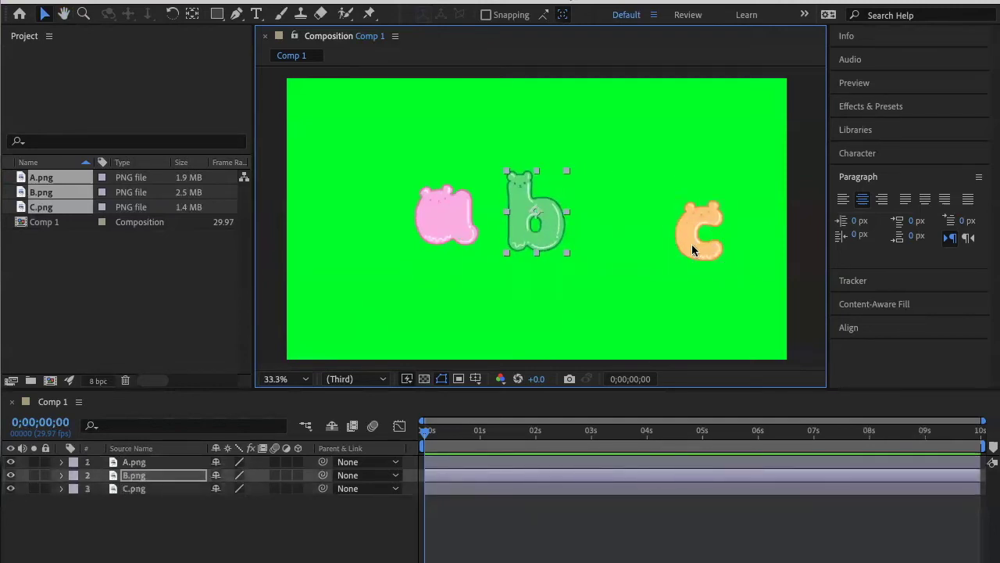
{"action": "left_click_drag", "start_coordinate": [692, 244], "coordinate": [614, 228]}
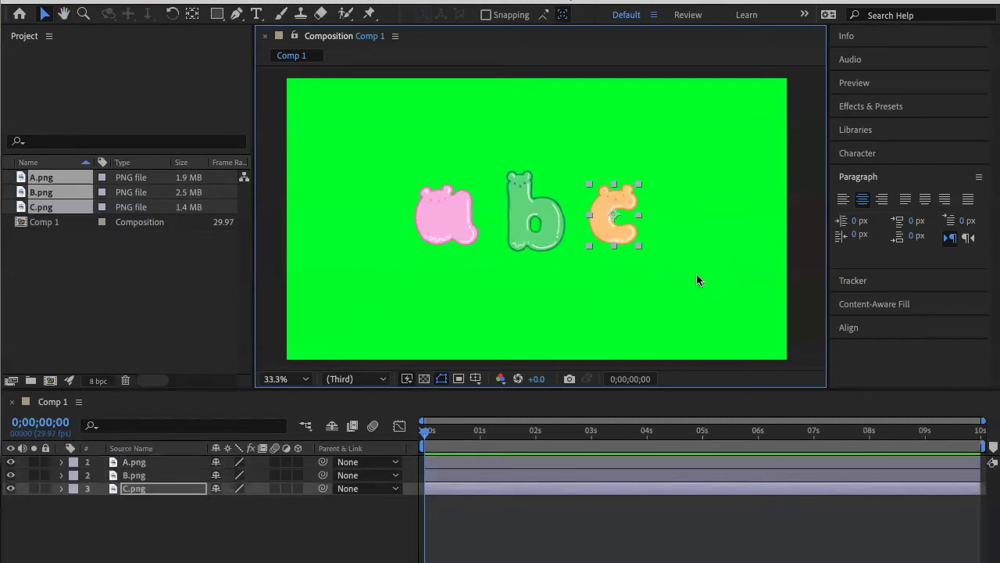
{"action": "left_click_drag", "start_coordinate": [708, 229], "coordinate": [404, 308]}
Bottom-align the a, b and c layers and distribute their horizontal centers evenly.
{"action": "left_click", "coordinate": [856, 325]}
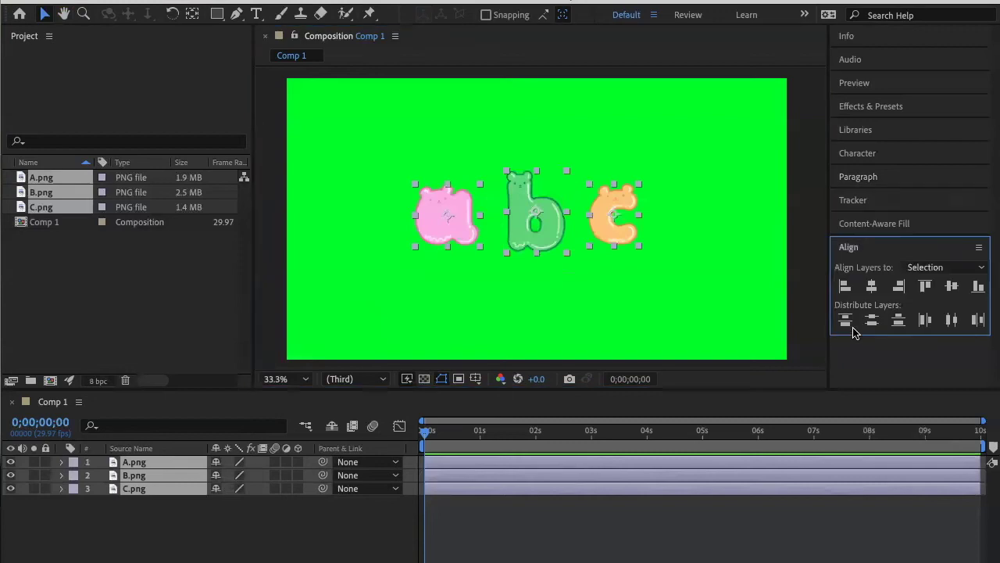
{"action": "left_click", "coordinate": [979, 287]}
{"action": "left_click", "coordinate": [714, 283]}
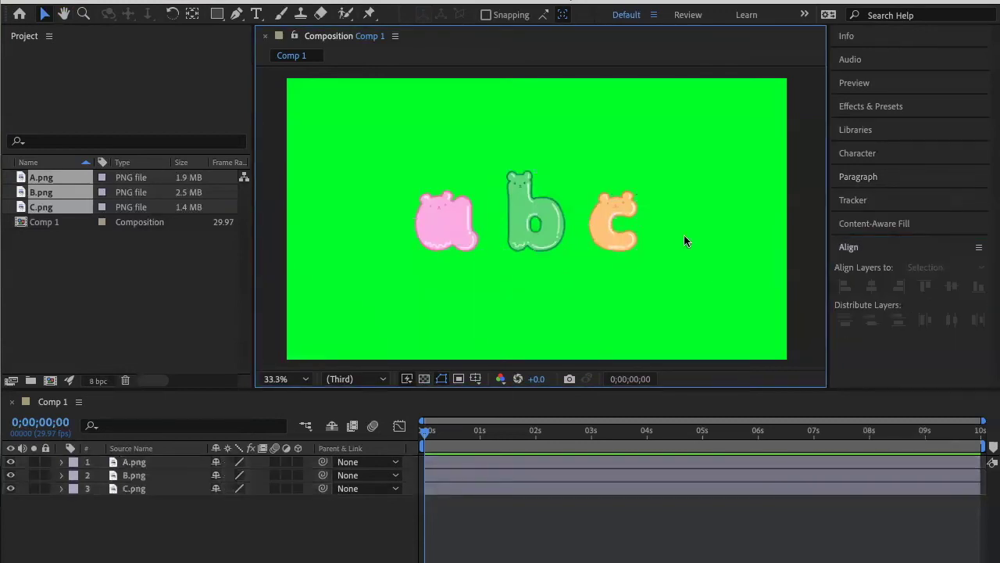
{"action": "left_click_drag", "start_coordinate": [684, 234], "coordinate": [381, 247]}
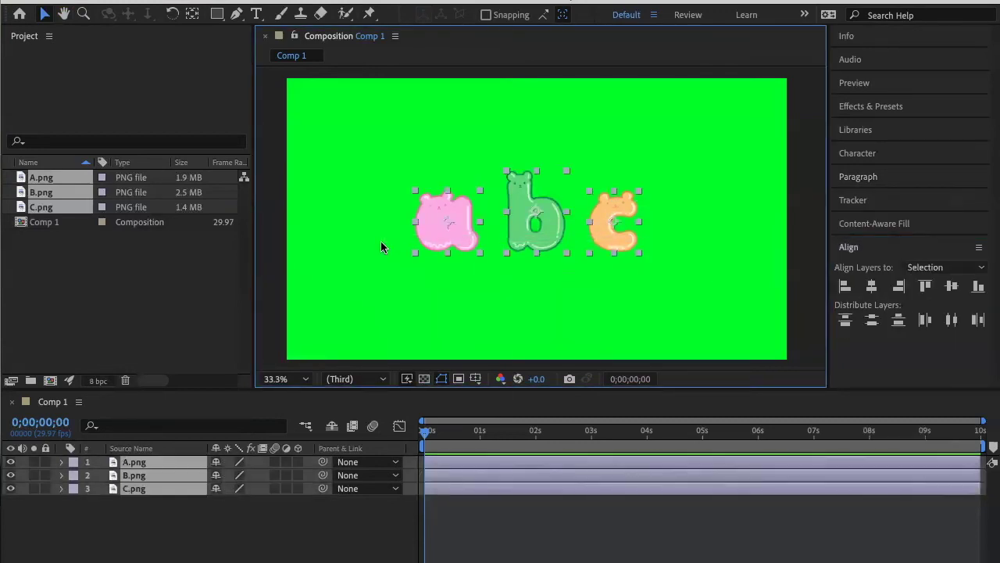
{"action": "left_click", "coordinate": [952, 320]}
{"action": "left_click", "coordinate": [720, 292]}
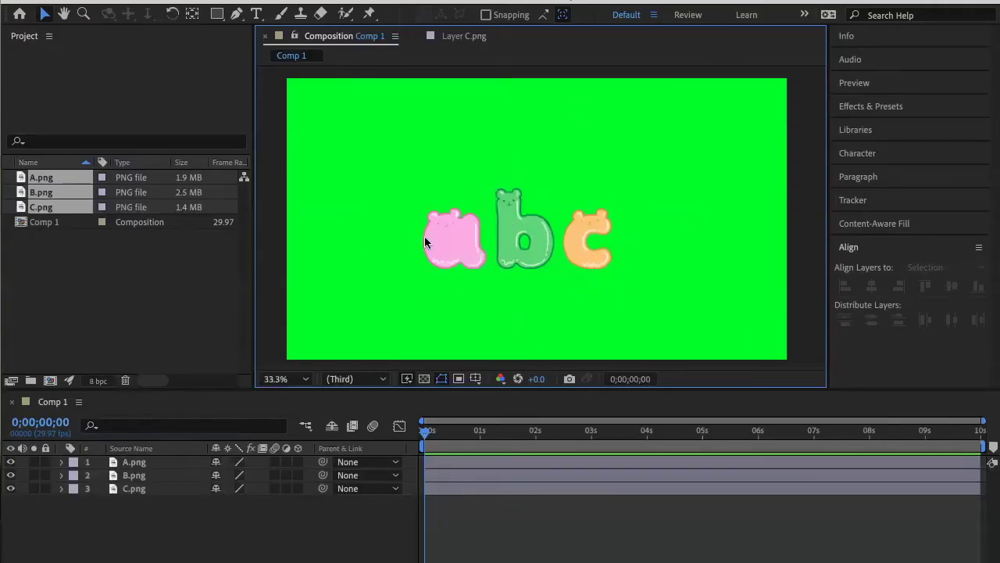
Expand the B.png layer's Transform properties to show its Position.
{"action": "left_click_drag", "start_coordinate": [426, 430], "coordinate": [536, 461]}
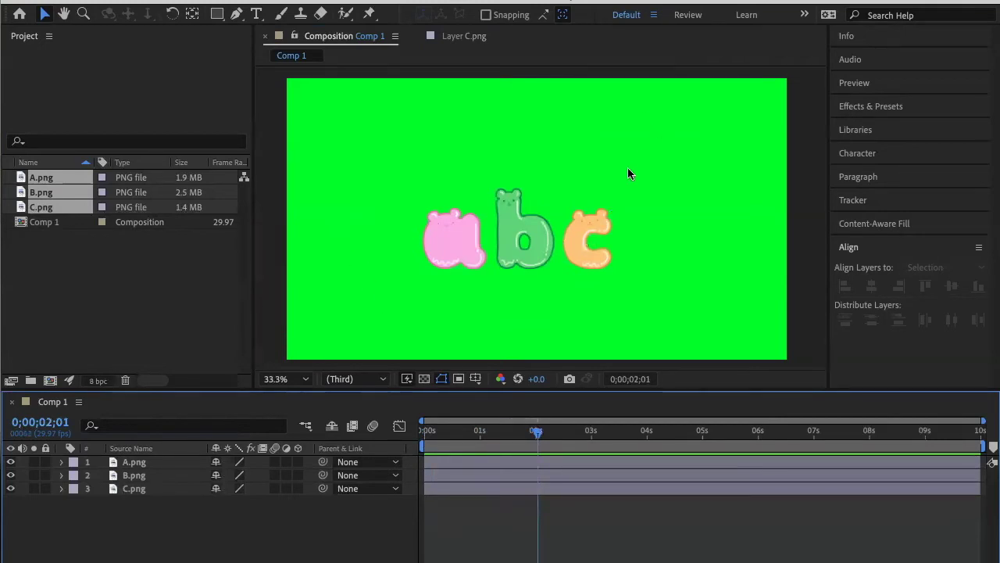
{"action": "left_click", "coordinate": [61, 462]}
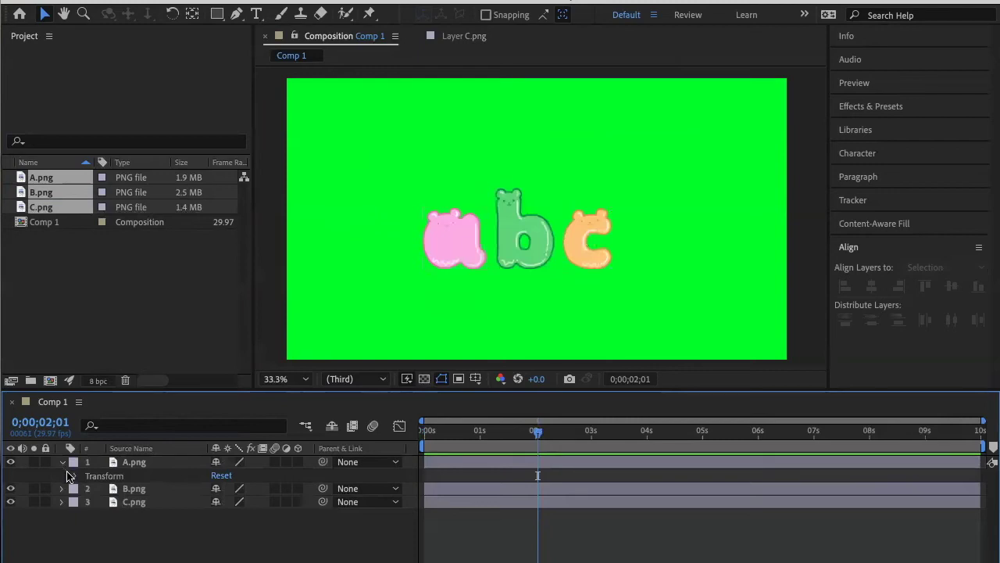
{"action": "left_click", "coordinate": [61, 489]}
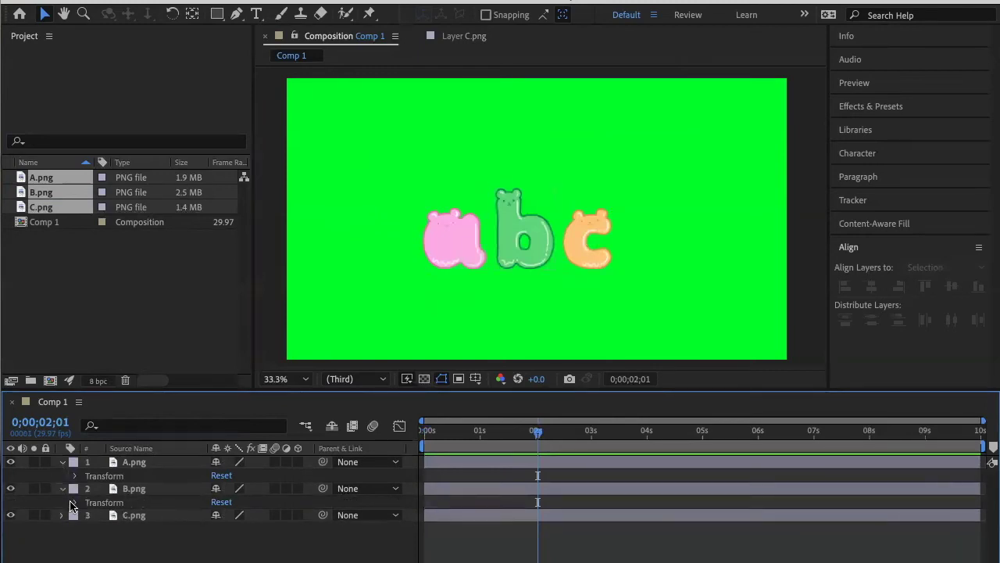
{"action": "left_click", "coordinate": [73, 507]}
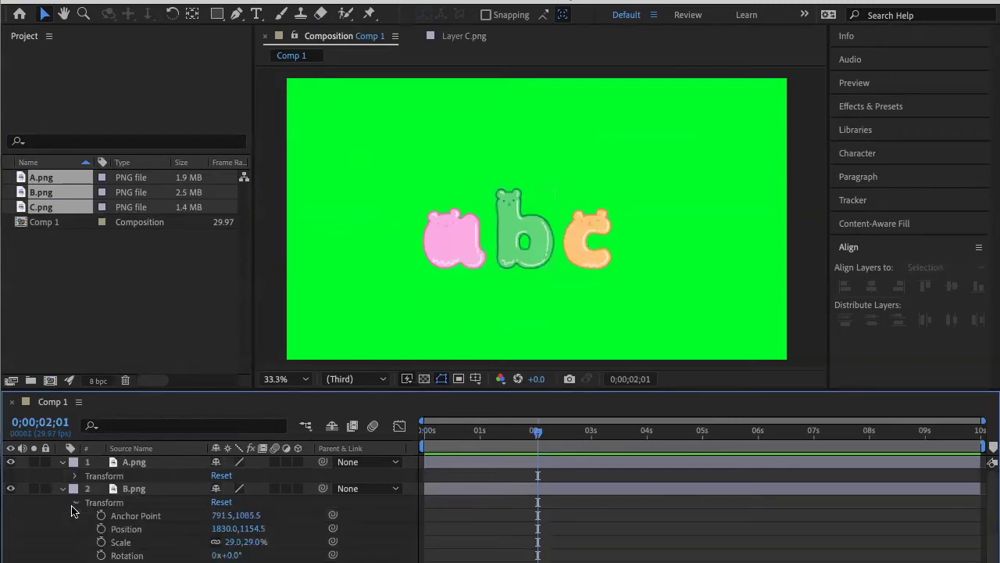
{"action": "left_click", "coordinate": [502, 248]}
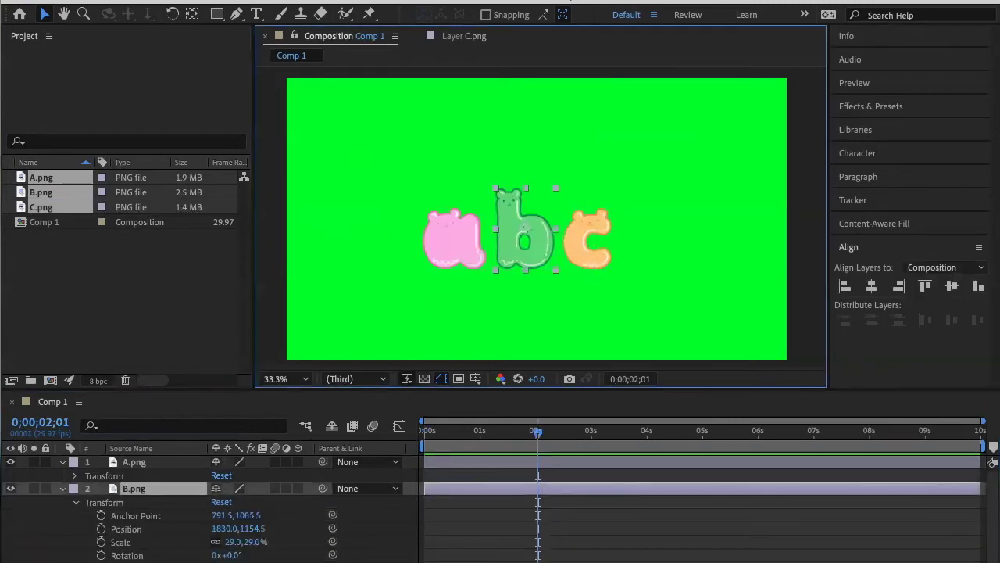
{"action": "scroll", "coordinate": [153, 531], "scroll_direction": "down", "scroll_amount": 1}
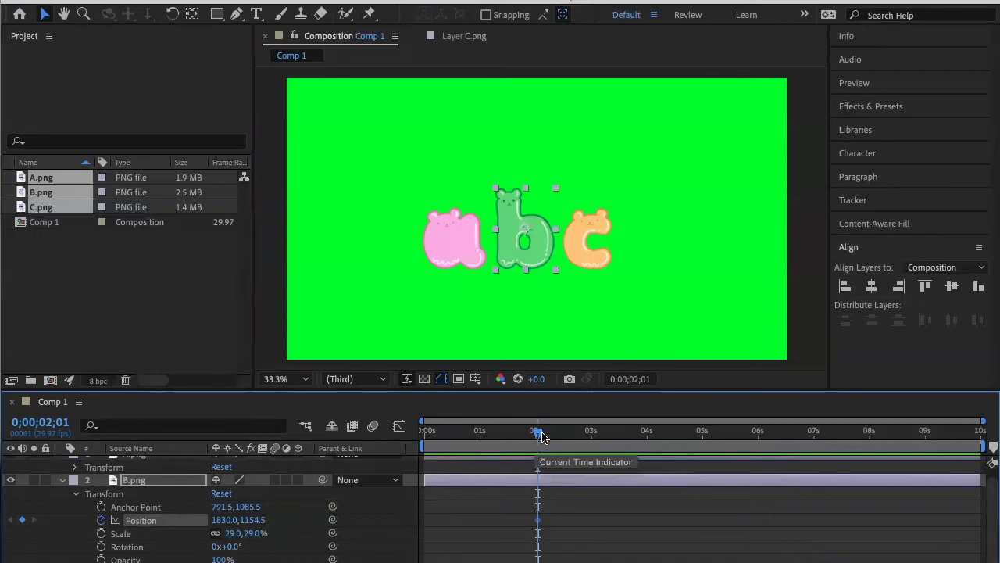
Drag b's Position keyframe from 0;00;02;01 to 0;00;01;00 and set the playhead there.
{"action": "left_click_drag", "start_coordinate": [539, 432], "coordinate": [707, 447]}
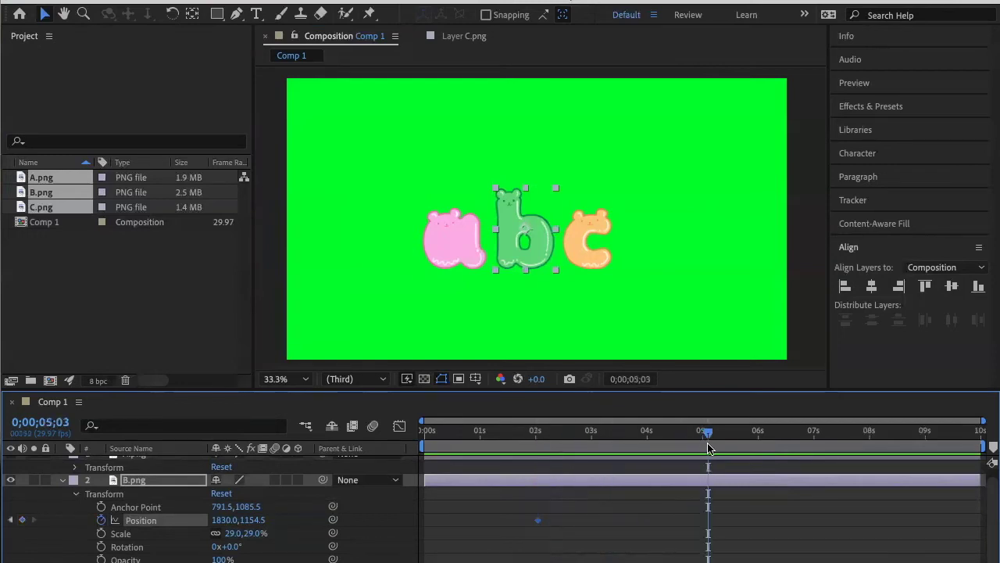
{"action": "mouse_move", "coordinate": [538, 522]}
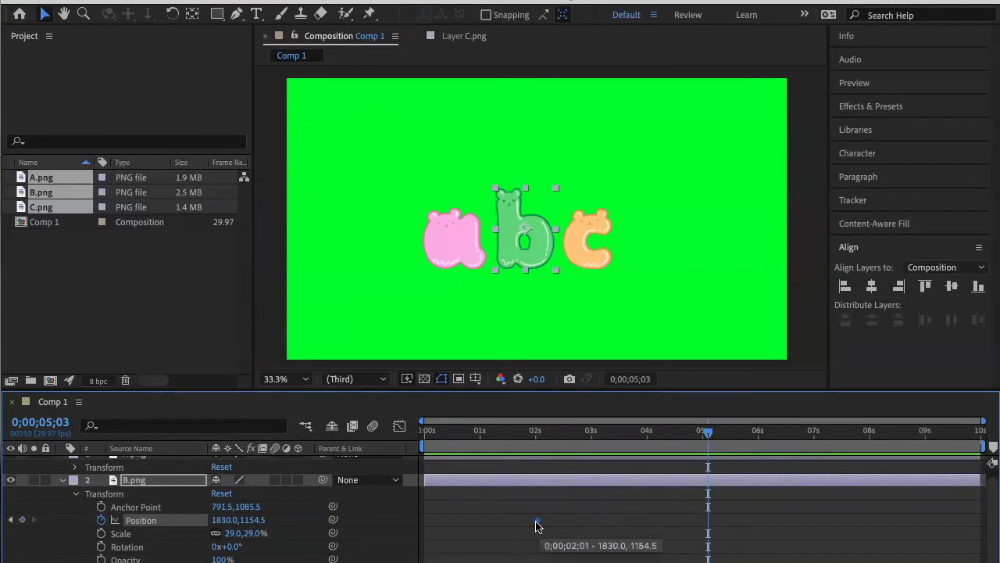
{"action": "left_click_drag", "start_coordinate": [537, 522], "coordinate": [732, 530]}
{"action": "key", "text": "equal"}
{"action": "key", "text": "equal"}
{"action": "key", "text": "equal"}
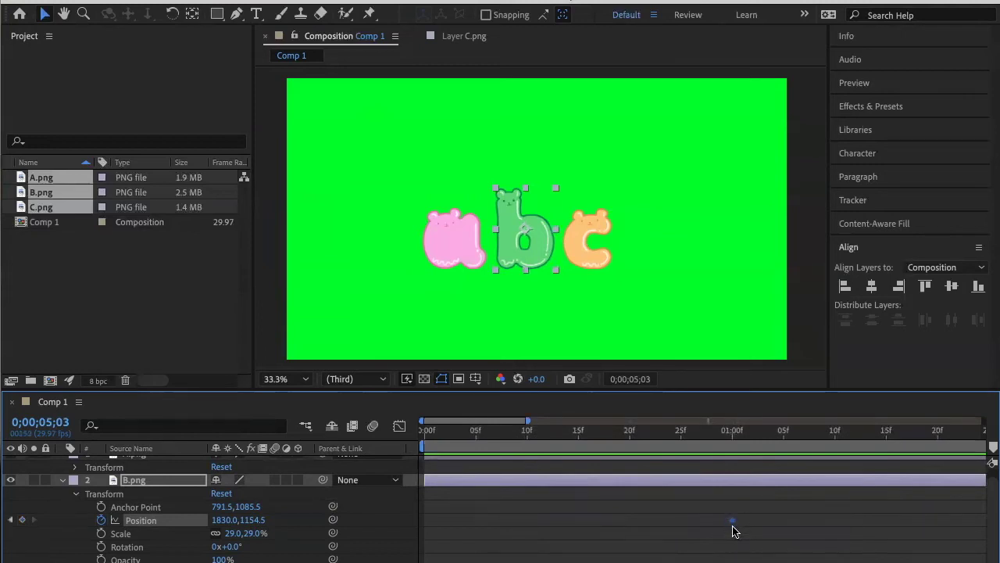
{"action": "key", "text": "equal"}
{"action": "key", "text": "minus"}
{"action": "key", "text": "minus"}
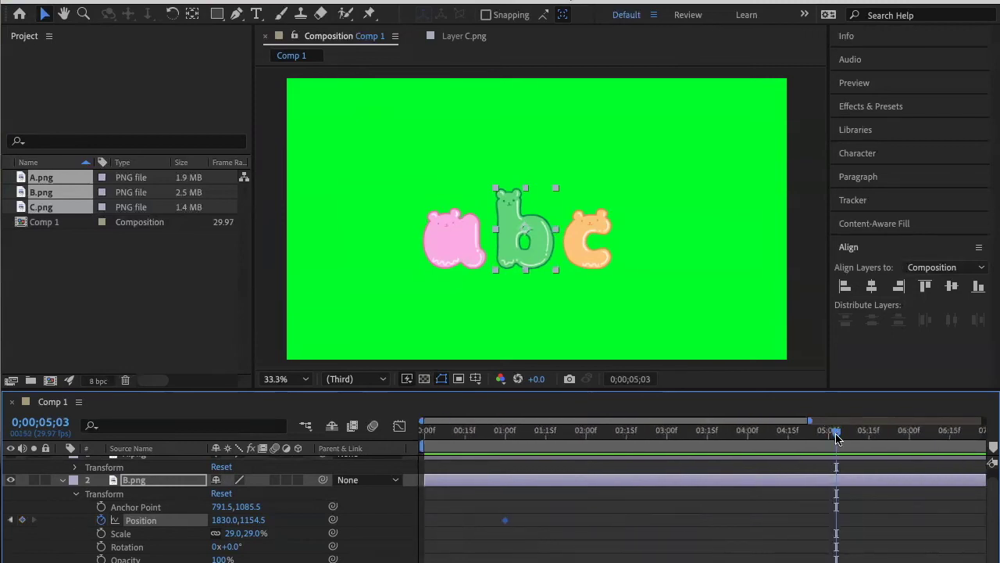
{"action": "left_click_drag", "start_coordinate": [836, 437], "coordinate": [506, 491]}
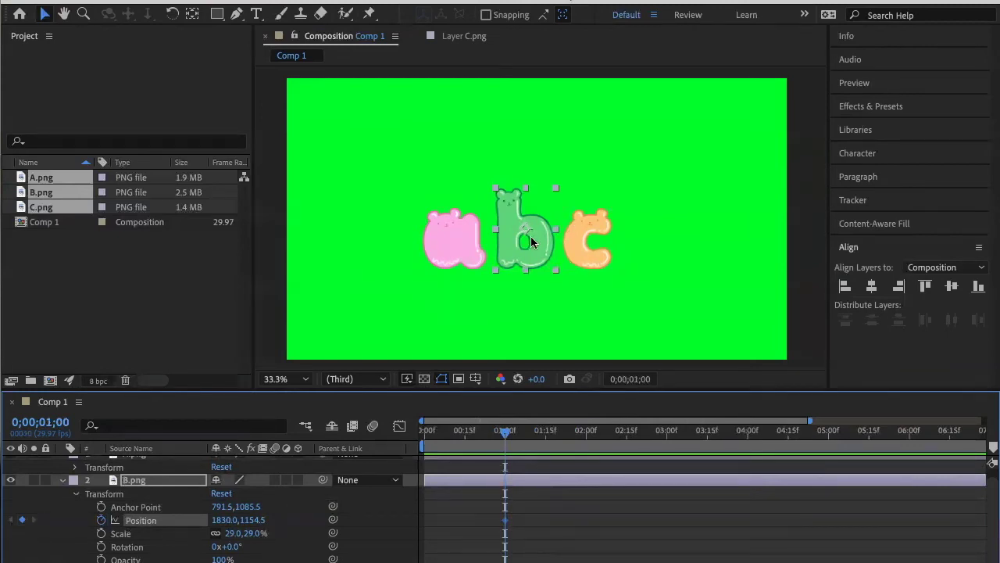
At 0;00;00;00, add a B.png Position keyframe and move b above the frame to 1830.0, -453.5.
{"action": "mouse_move", "coordinate": [507, 523]}
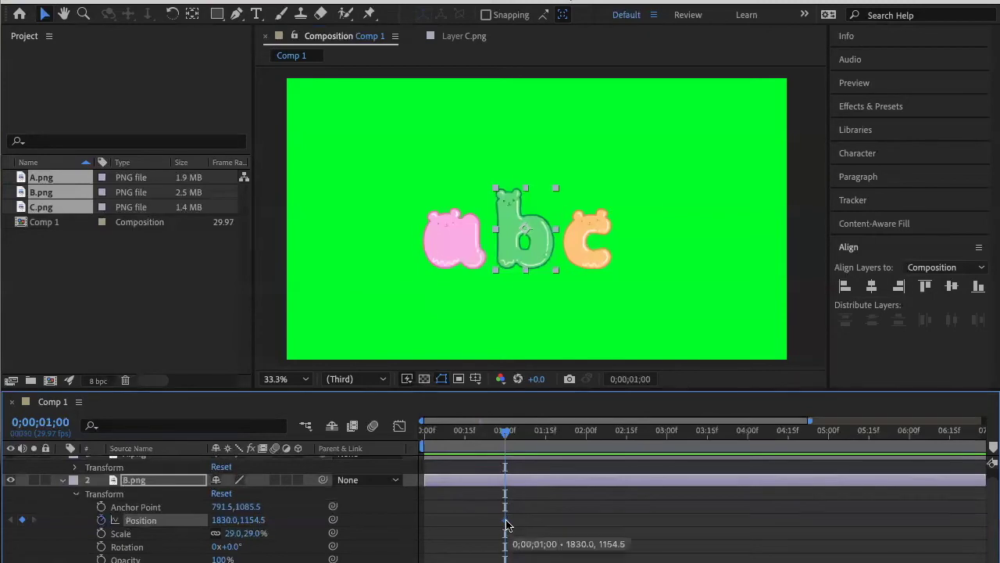
{"action": "left_click_drag", "start_coordinate": [506, 431], "coordinate": [397, 426]}
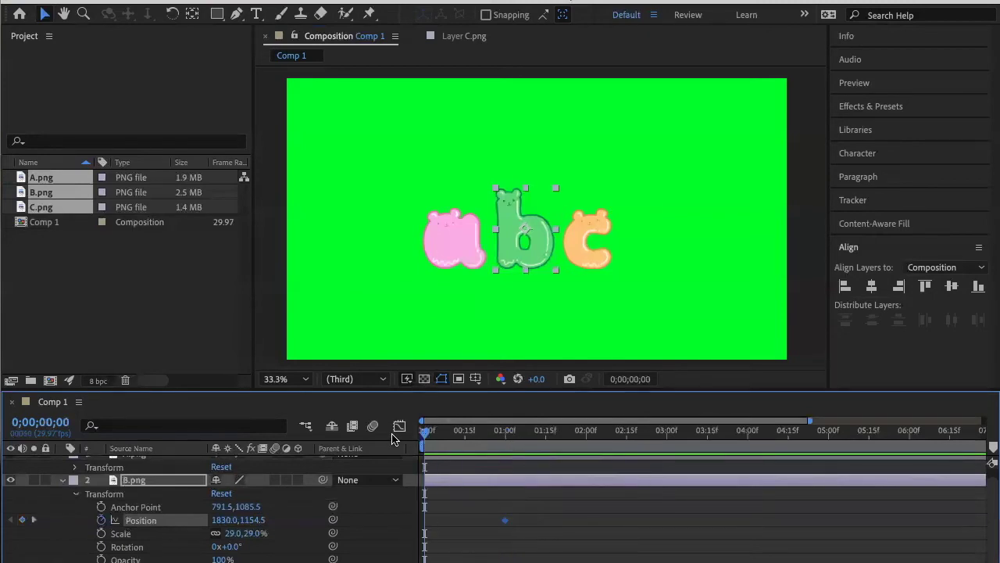
{"action": "left_click", "coordinate": [21, 519]}
{"action": "scroll", "coordinate": [540, 249], "scroll_direction": "down", "scroll_amount": 2}
{"action": "left_click_drag", "start_coordinate": [540, 250], "coordinate": [549, 153]}
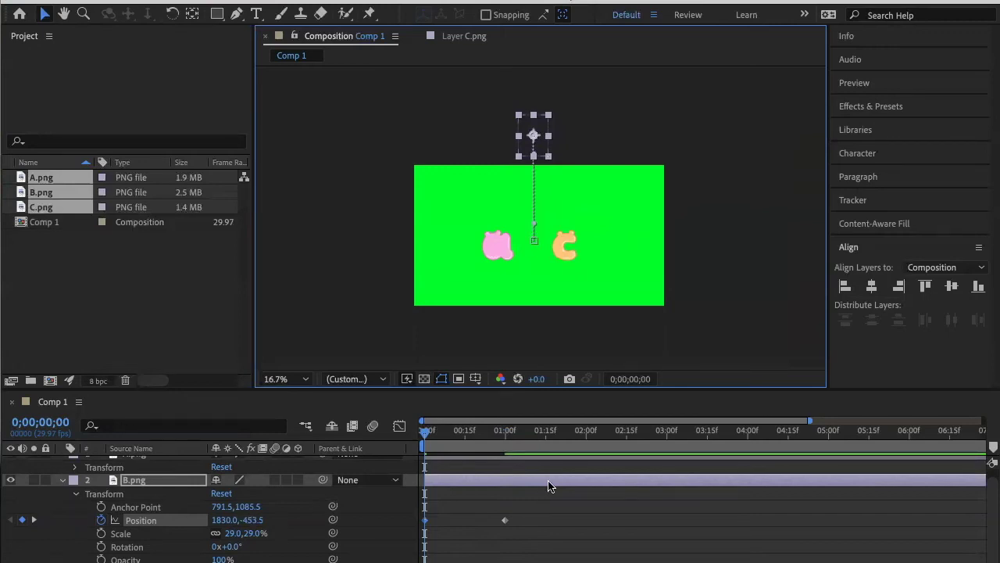
Preview the b dropping into place between a and c.
{"action": "key", "text": "space"}
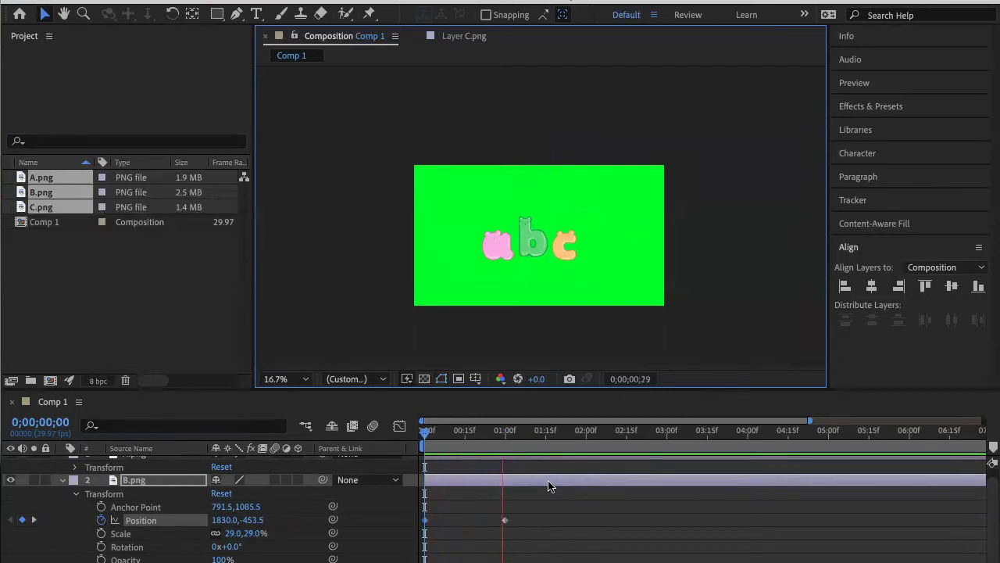
{"action": "key", "text": "space"}
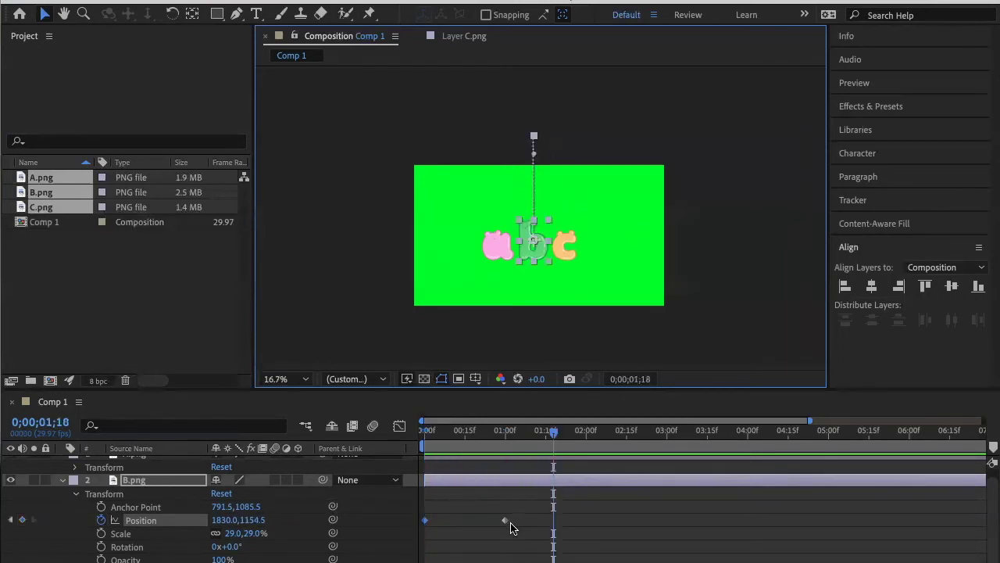
{"action": "scroll", "coordinate": [509, 527], "scroll_direction": "up", "scroll_amount": 5}
{"action": "scroll", "coordinate": [511, 528], "scroll_direction": "up", "scroll_amount": 2}
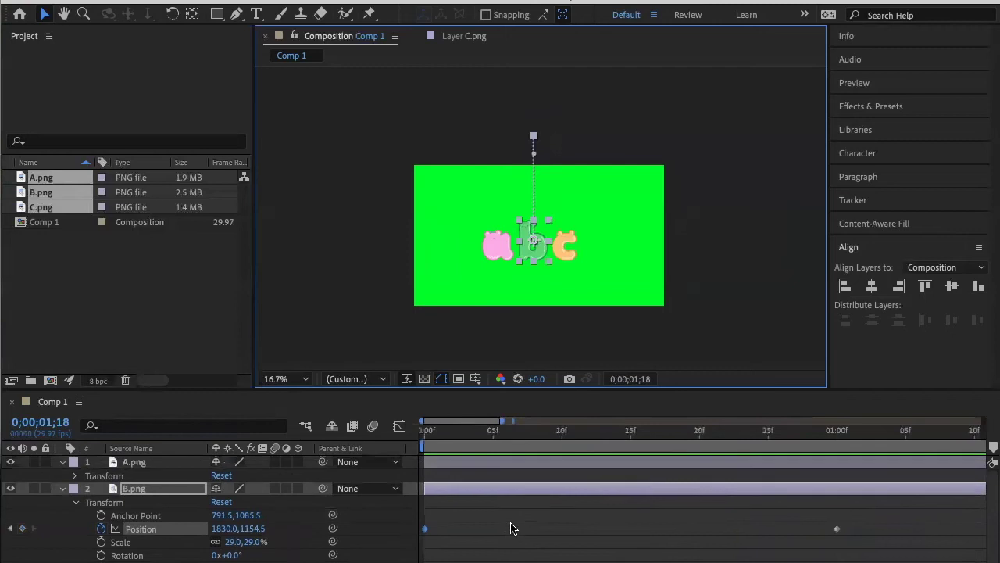
Move b's landing Position keyframe from 1:00 to 0;00;00;15 and preview the faster drop.
{"action": "left_click", "coordinate": [836, 530]}
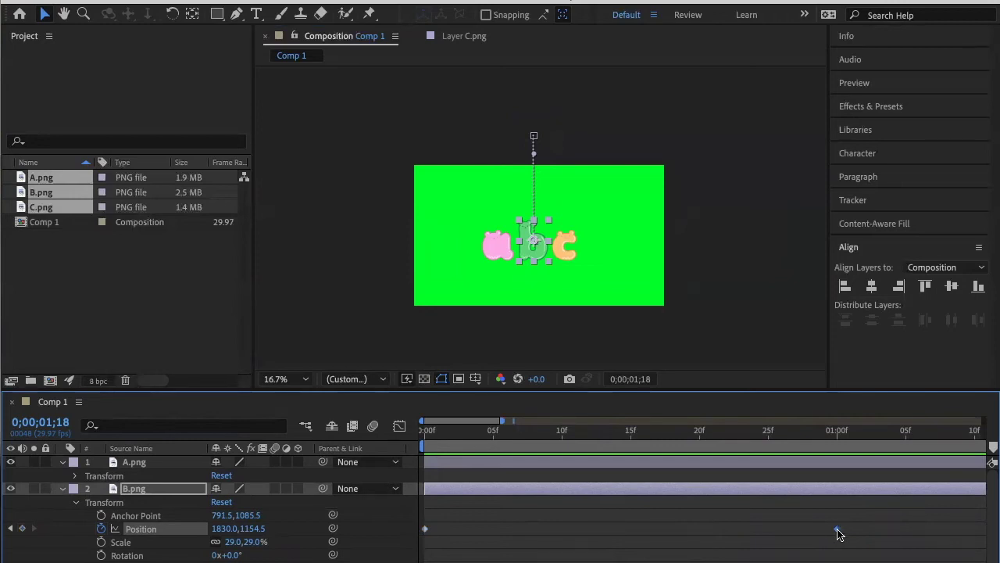
{"action": "left_click_drag", "start_coordinate": [837, 534], "coordinate": [626, 552]}
{"action": "key", "text": "minus"}
{"action": "key", "text": "minus"}
{"action": "key", "text": "minus"}
{"action": "key", "text": "minus"}
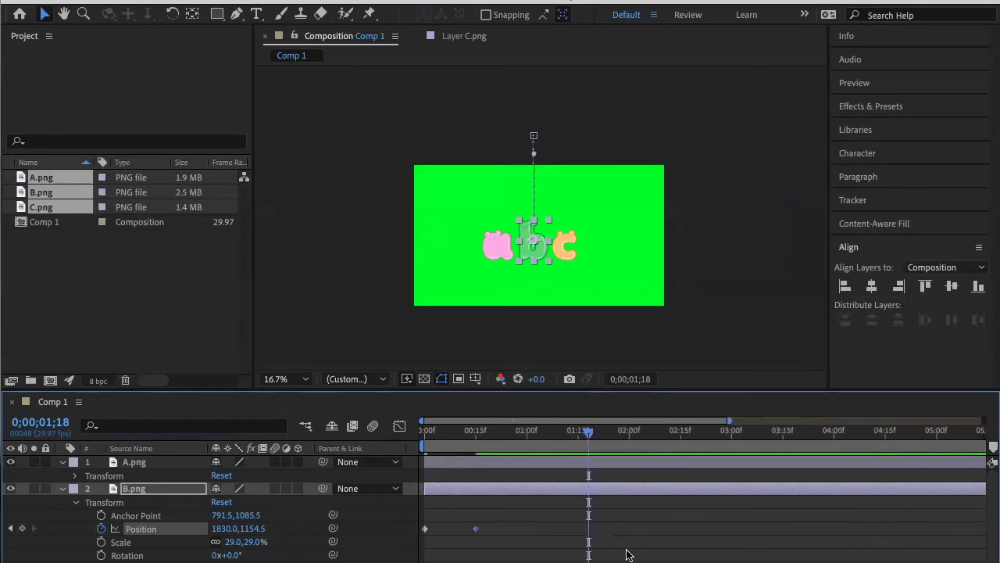
{"action": "key", "text": "minus"}
{"action": "key", "text": "minus"}
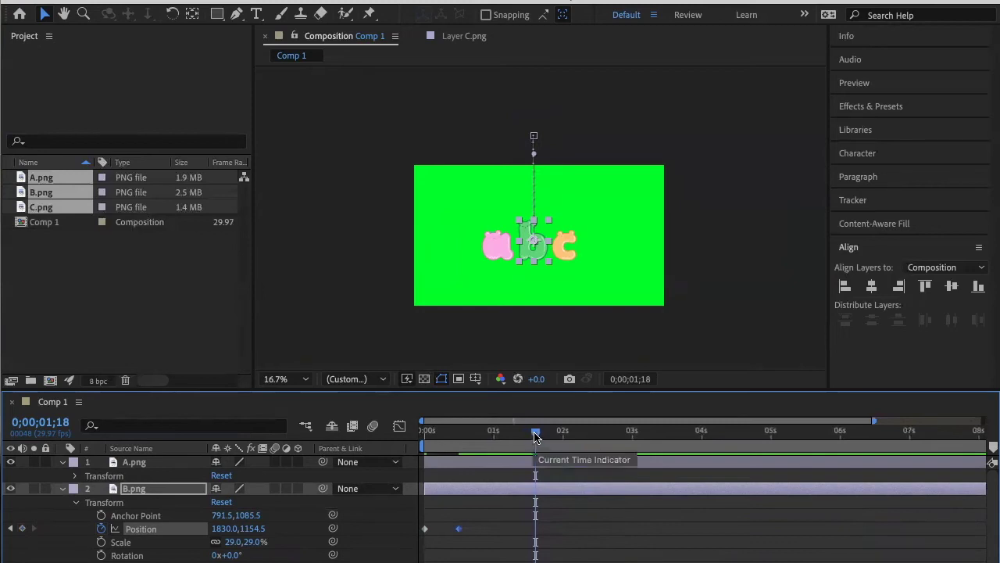
{"action": "left_click_drag", "start_coordinate": [536, 433], "coordinate": [372, 438]}
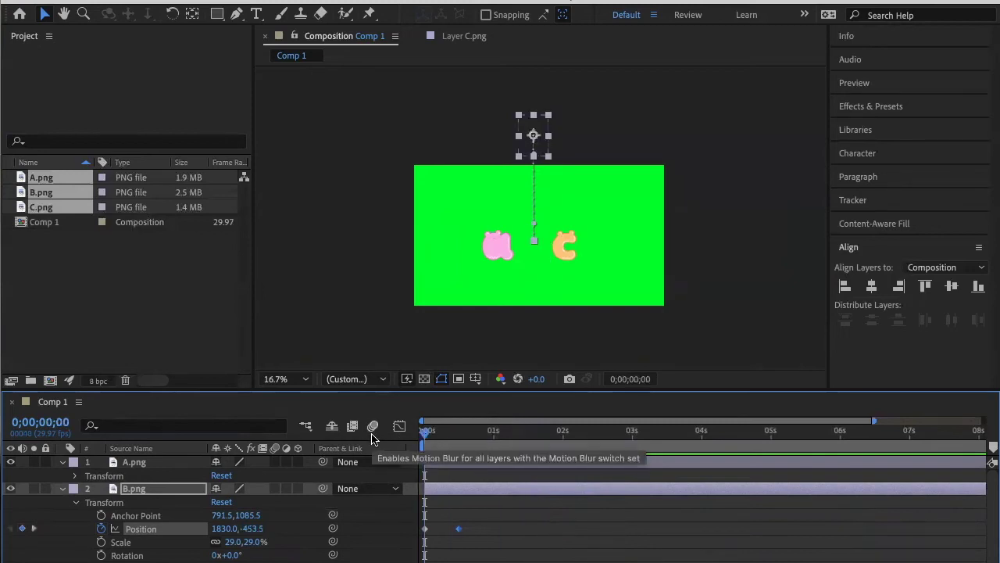
{"action": "key", "text": "space"}
{"action": "key", "text": "space"}
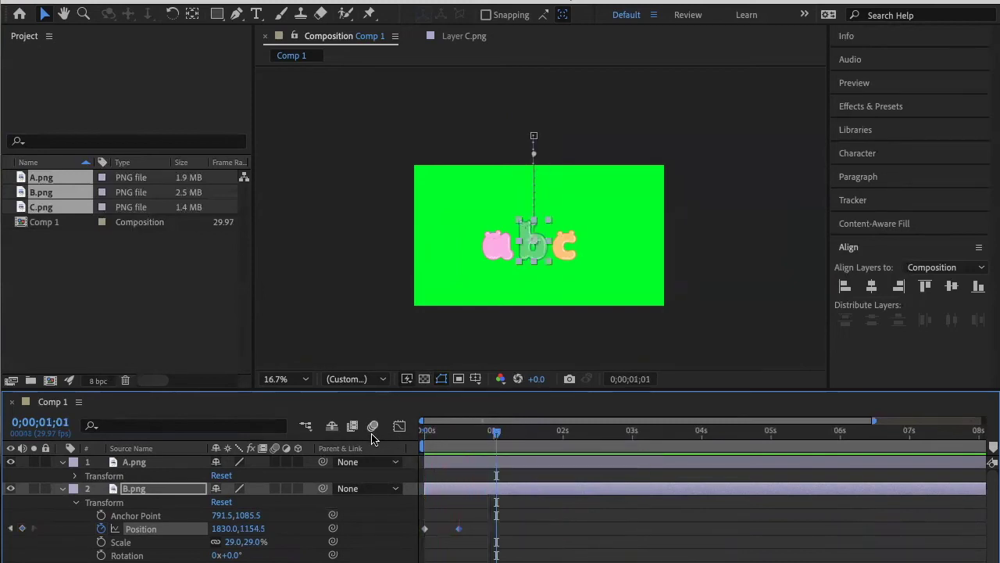
{"action": "left_click_drag", "start_coordinate": [496, 435], "coordinate": [459, 515]}
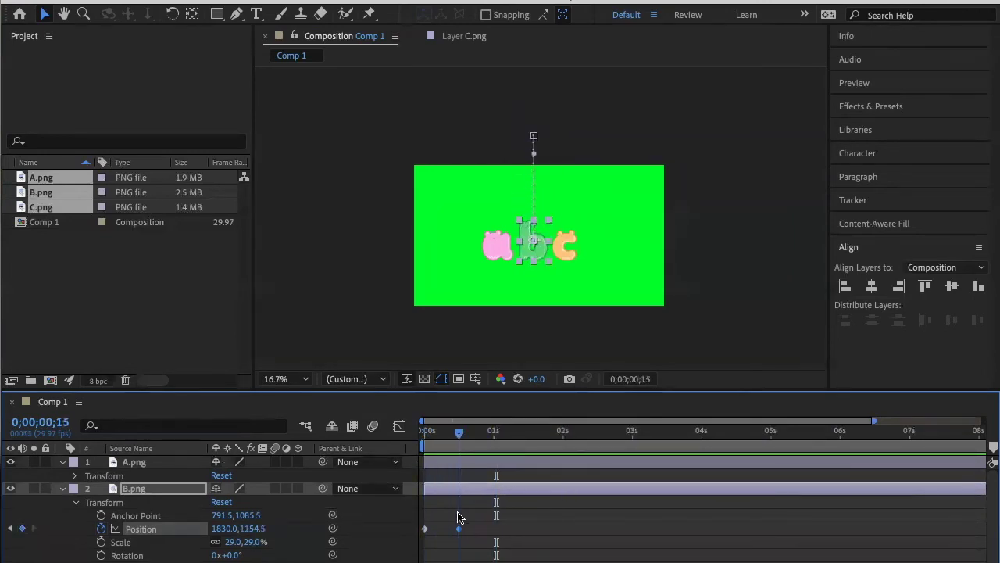
{"action": "left_click", "coordinate": [64, 488]}
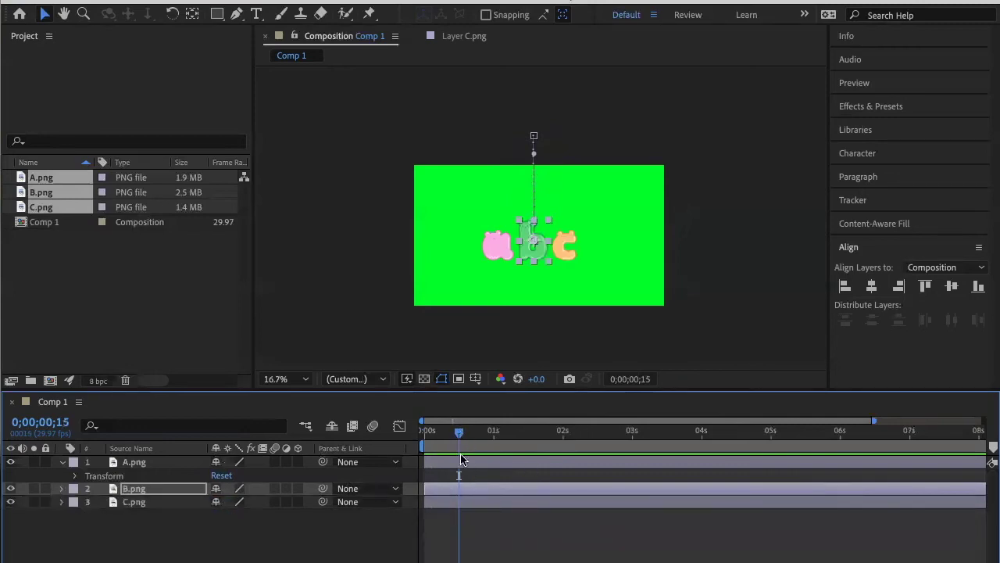
Reveal B.png's Position keyframes and confirm the landing keyframe reads 0;00;00;15.
{"action": "scroll", "coordinate": [458, 518], "scroll_direction": "up", "scroll_amount": 3}
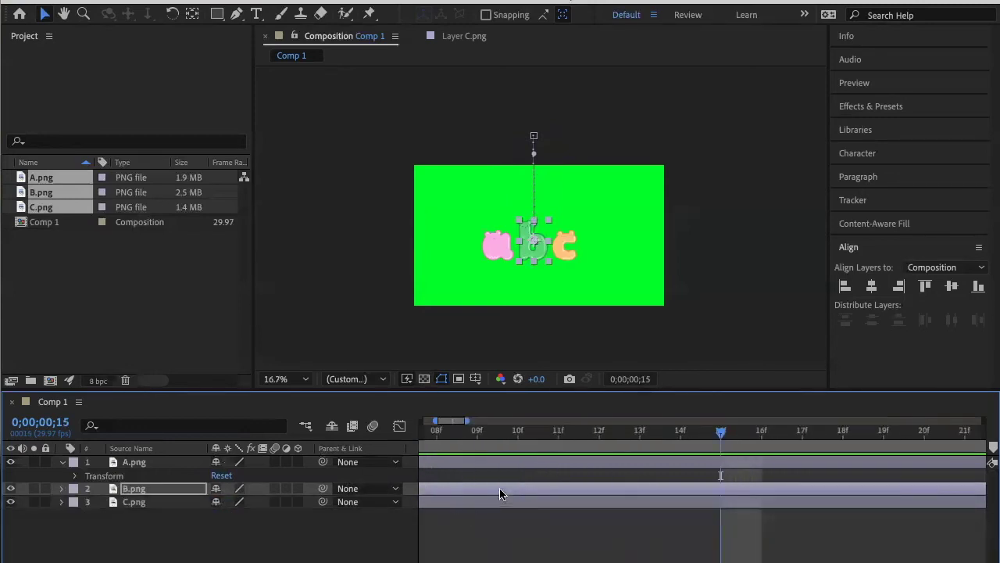
{"action": "scroll", "coordinate": [500, 492], "scroll_direction": "up", "scroll_amount": 2}
{"action": "left_click", "coordinate": [62, 488]}
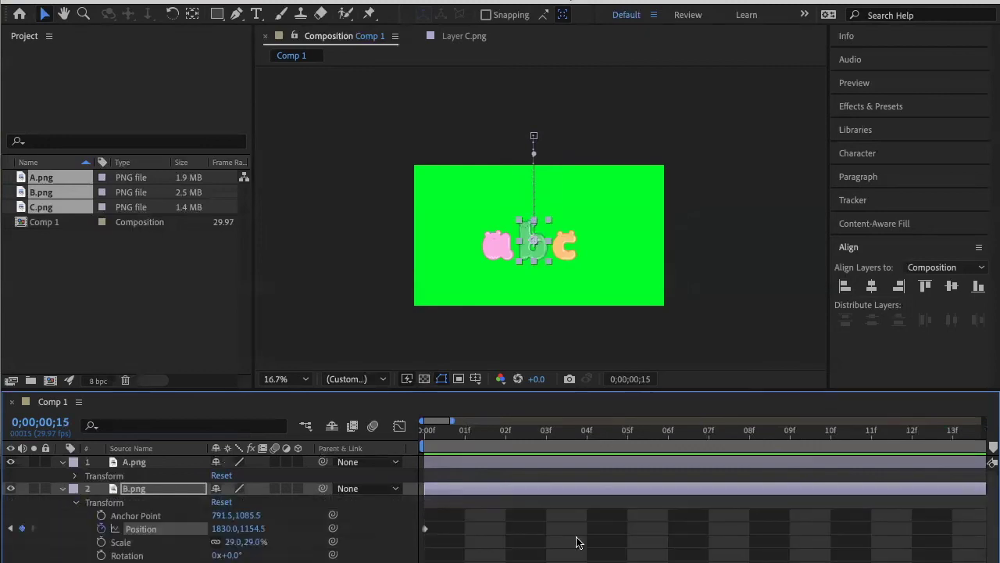
{"action": "scroll", "coordinate": [605, 554], "scroll_direction": "down", "scroll_amount": 1}
{"action": "scroll", "coordinate": [606, 553], "scroll_direction": "up", "scroll_amount": 1}
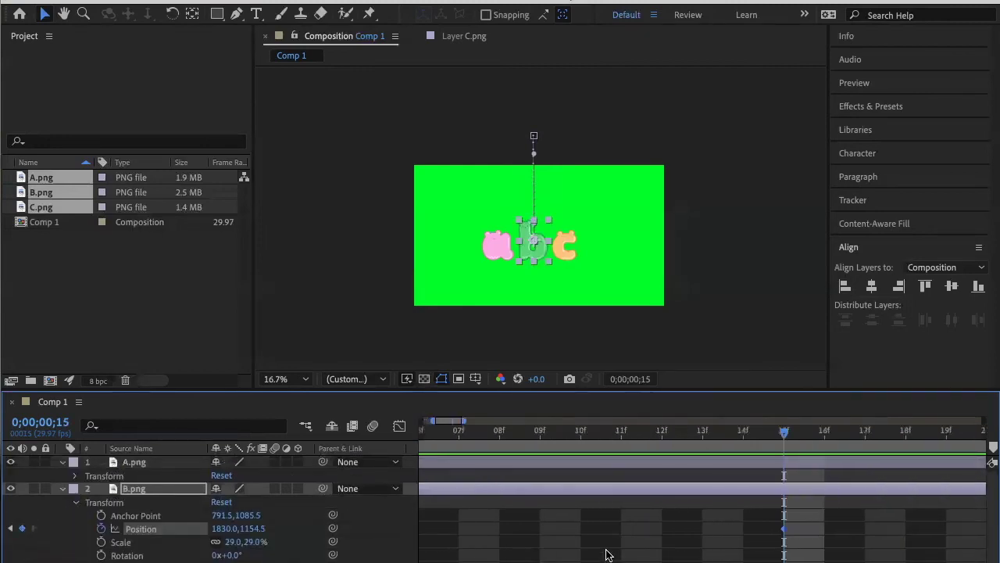
{"action": "scroll", "coordinate": [604, 552], "scroll_direction": "down", "scroll_amount": 3}
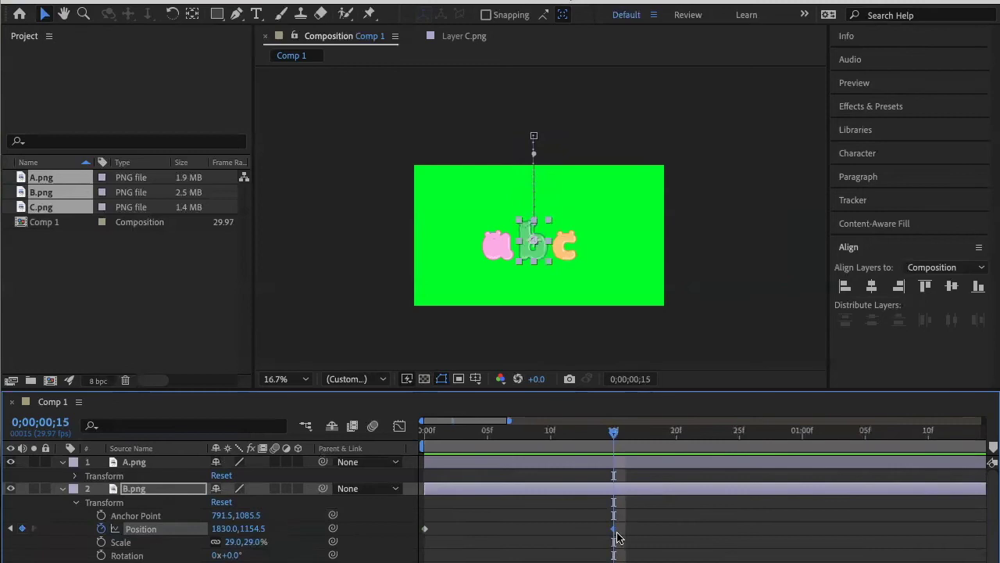
{"action": "mouse_move", "coordinate": [614, 534]}
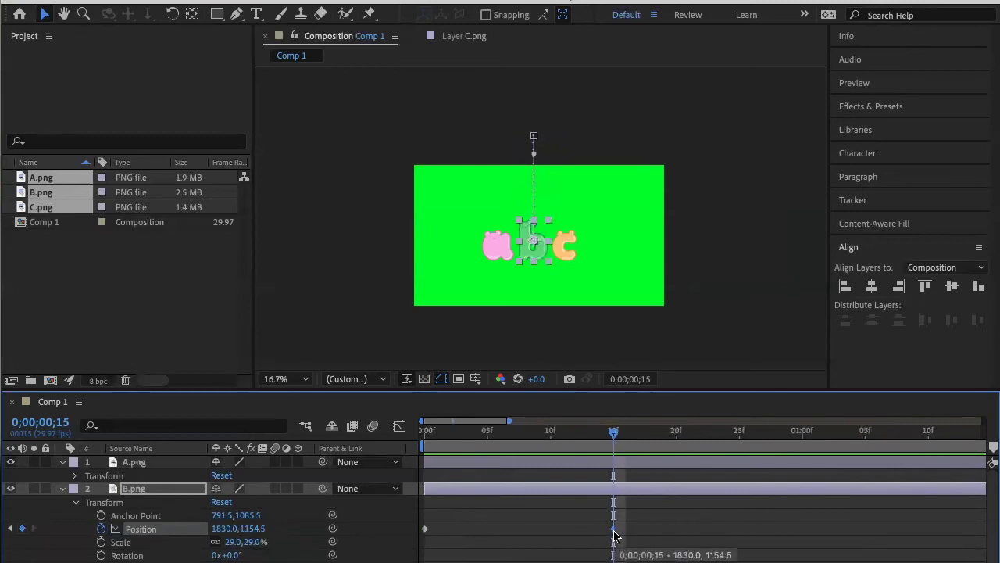
{"action": "scroll", "coordinate": [550, 519], "scroll_direction": "down", "scroll_amount": 2}
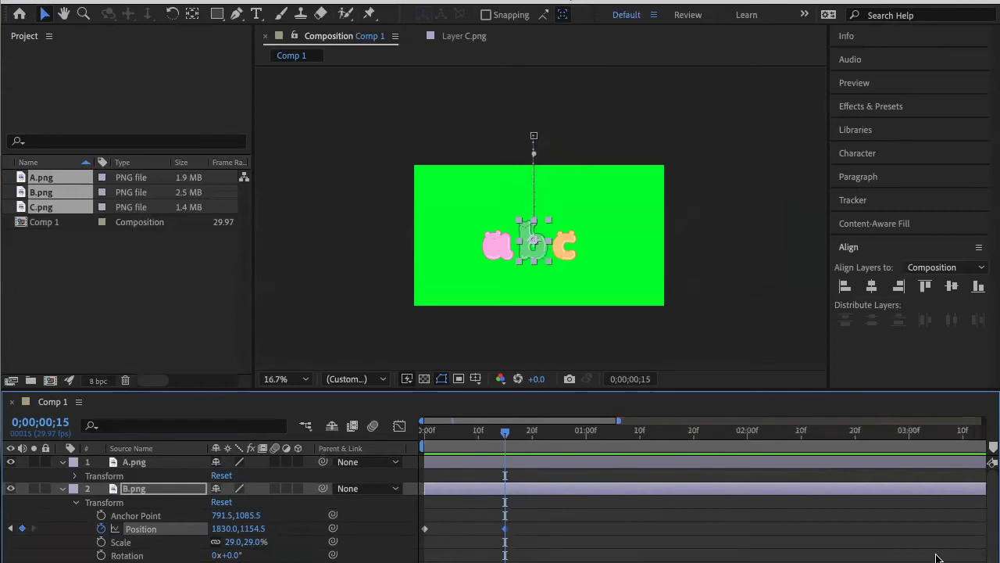
{"action": "scroll", "coordinate": [938, 558], "scroll_direction": "down", "scroll_amount": 3}
{"action": "scroll", "coordinate": [779, 478], "scroll_direction": "down", "scroll_amount": 1}
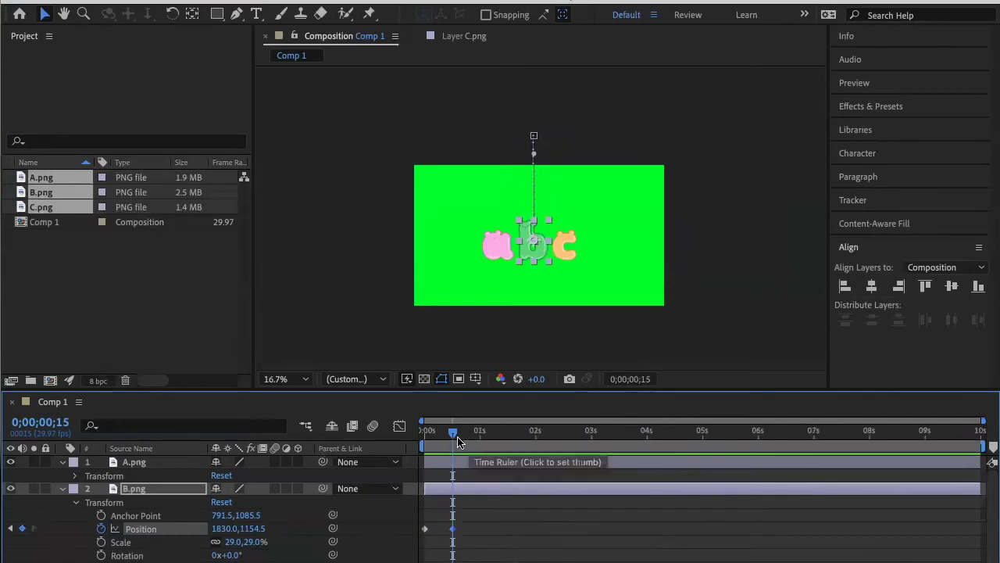
Set the current time back to 15 frames.
{"action": "left_click_drag", "start_coordinate": [453, 431], "coordinate": [480, 440]}
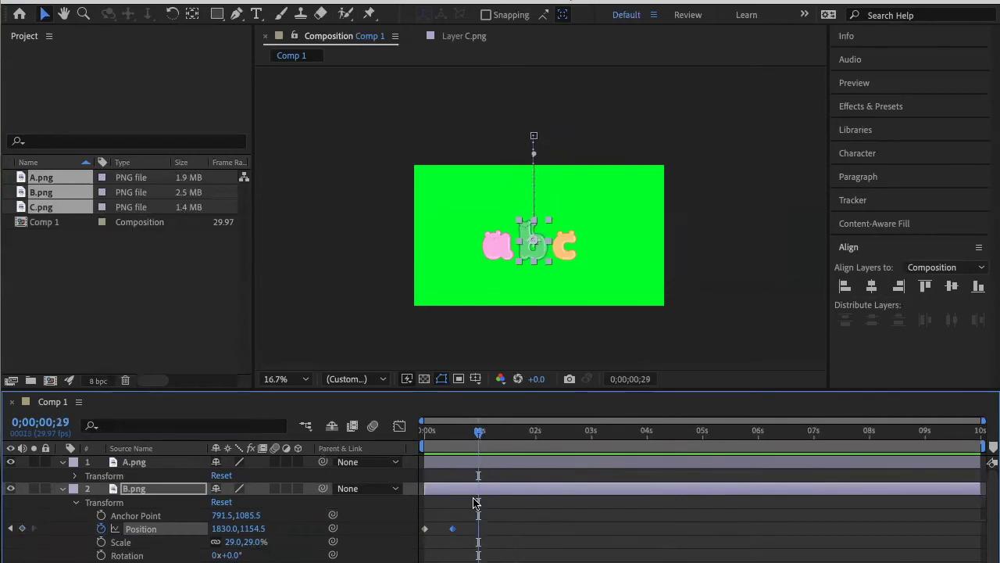
{"action": "scroll", "coordinate": [474, 516], "scroll_direction": "up", "scroll_amount": 5}
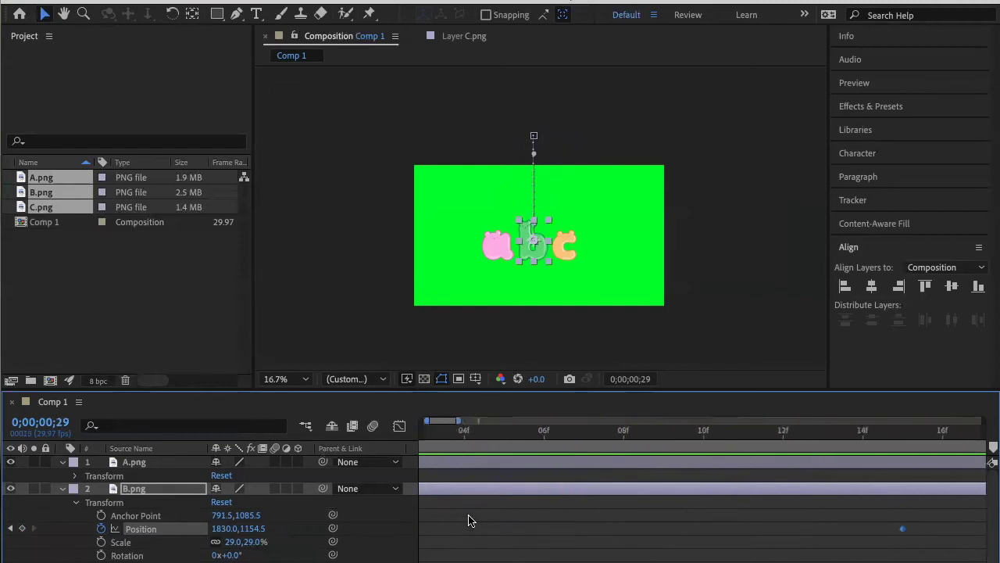
{"action": "scroll", "coordinate": [469, 518], "scroll_direction": "right", "scroll_amount": 3}
{"action": "left_click", "coordinate": [630, 434]}
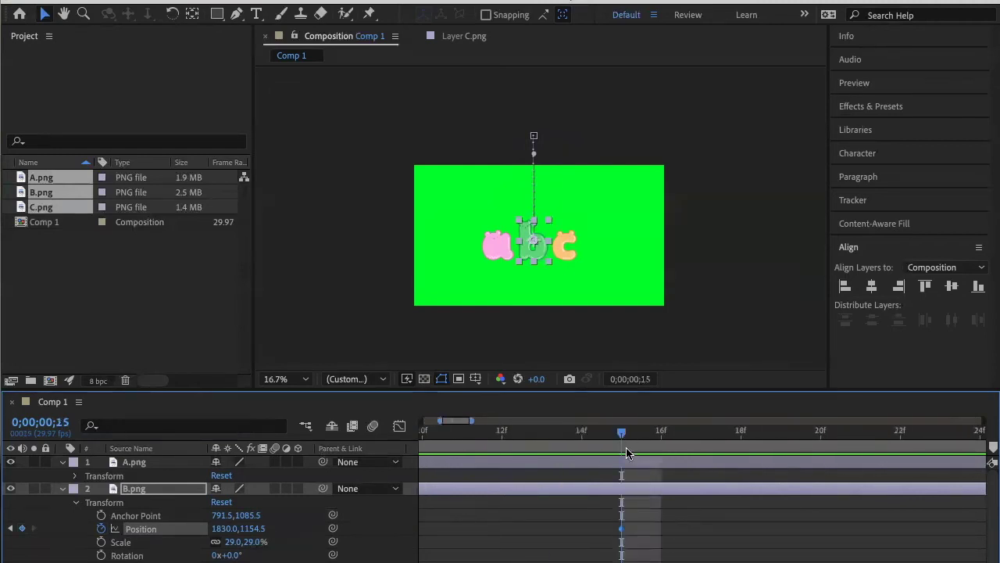
Collapse B.png and add a Position keyframe for A.png at 15 frames.
{"action": "left_click", "coordinate": [63, 488]}
{"action": "left_click", "coordinate": [75, 476]}
{"action": "left_click", "coordinate": [100, 502]}
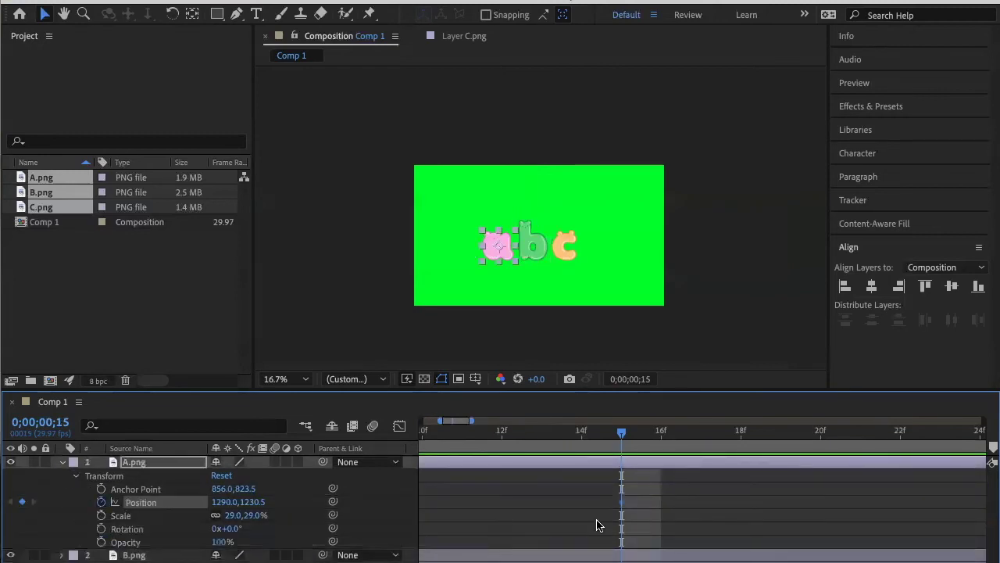
{"action": "scroll", "coordinate": [626, 523], "scroll_direction": "down", "scroll_amount": 2}
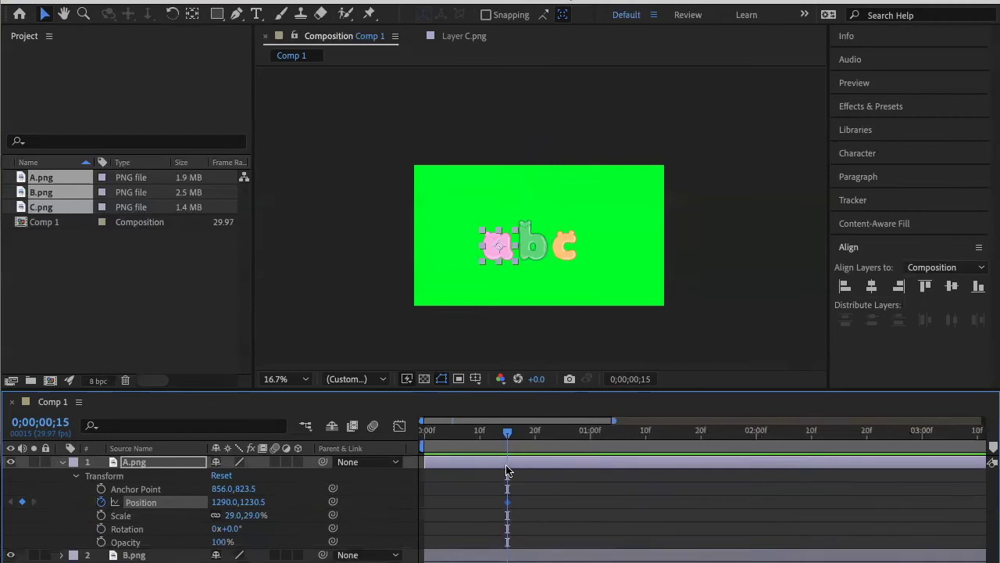
{"action": "scroll", "coordinate": [506, 471], "scroll_direction": "up", "scroll_amount": 3}
{"action": "scroll", "coordinate": [506, 471], "scroll_direction": "up", "scroll_amount": 2}
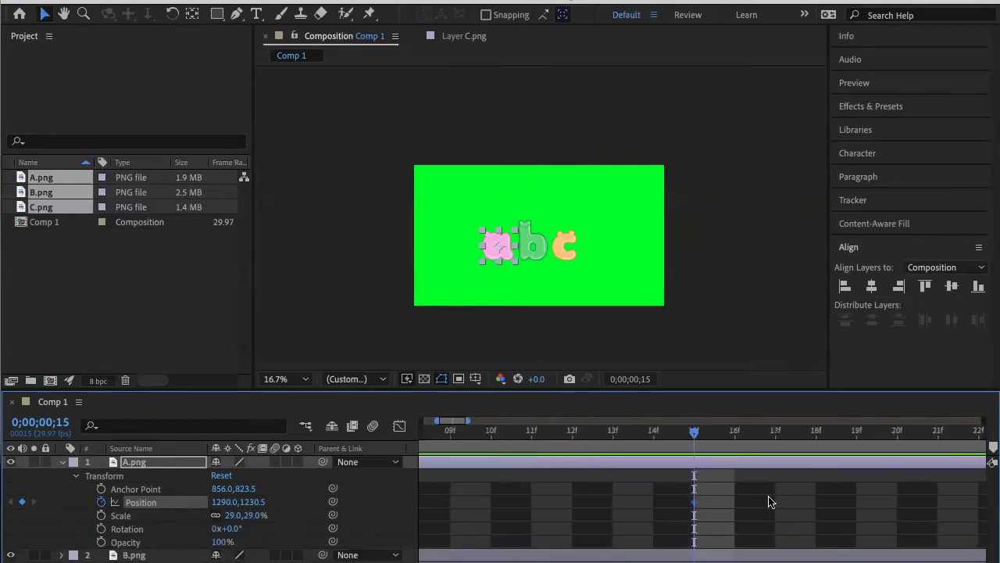
{"action": "scroll", "coordinate": [685, 490], "scroll_direction": "down", "scroll_amount": 5}
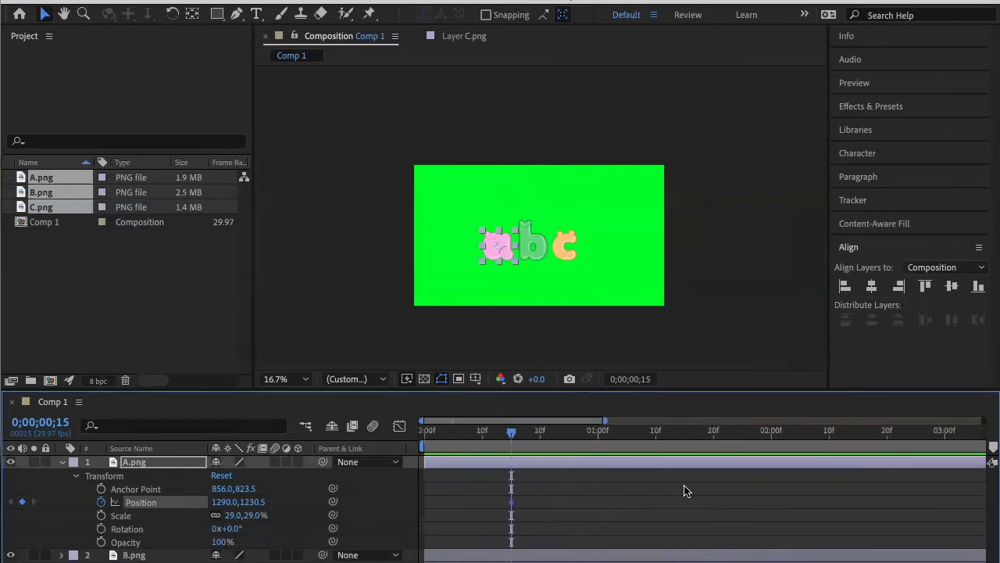
{"action": "scroll", "coordinate": [630, 503], "scroll_direction": "down", "scroll_amount": 3}
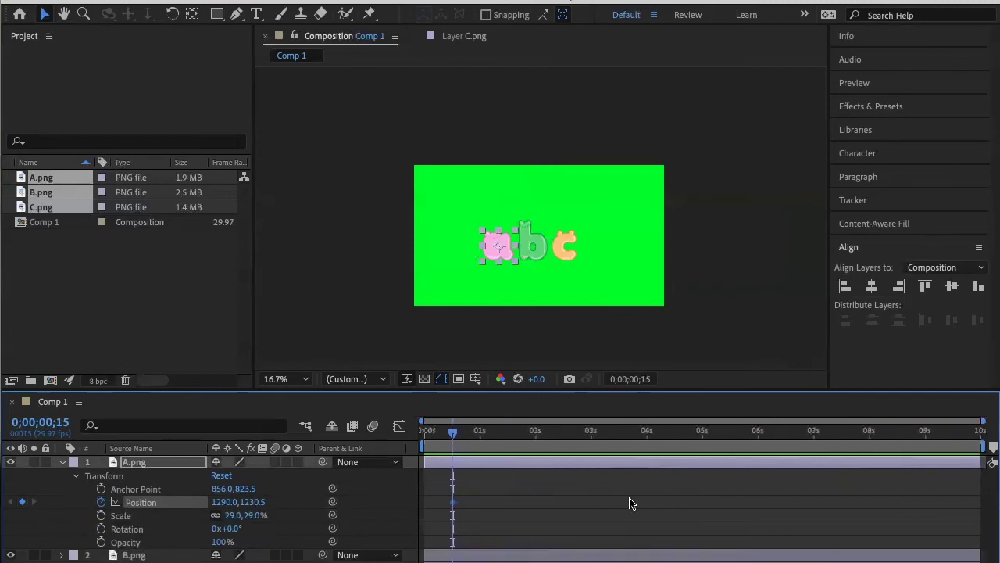
Keyframe A.png at 1 second, then move it off-frame left to -306.0, 1230.5 at 15 frames.
{"action": "left_click_drag", "start_coordinate": [455, 436], "coordinate": [480, 434]}
{"action": "scroll", "coordinate": [485, 492], "scroll_direction": "up", "scroll_amount": 8}
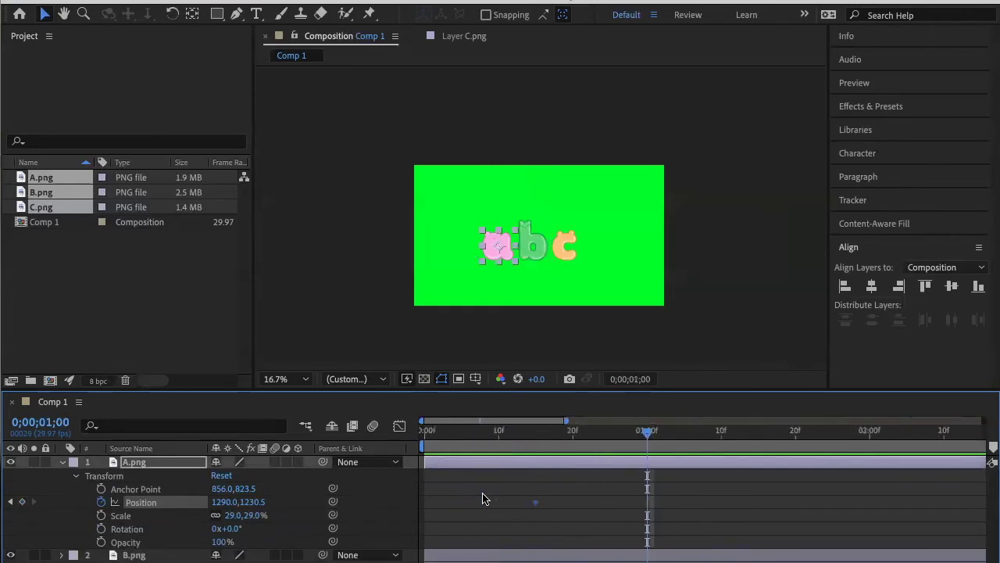
{"action": "scroll", "coordinate": [825, 515], "scroll_direction": "right", "scroll_amount": 3}
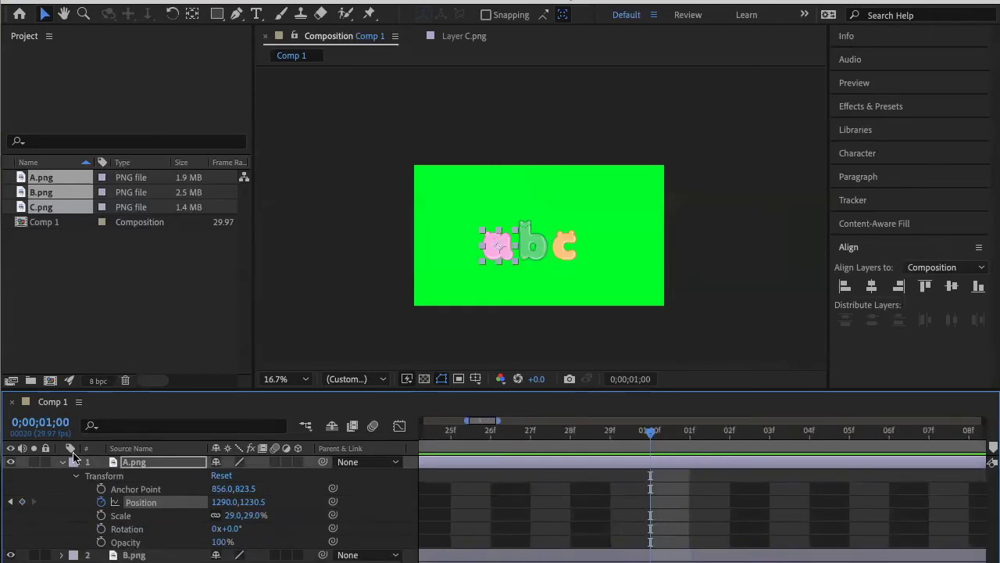
{"action": "left_click", "coordinate": [22, 501]}
{"action": "left_click", "coordinate": [10, 502]}
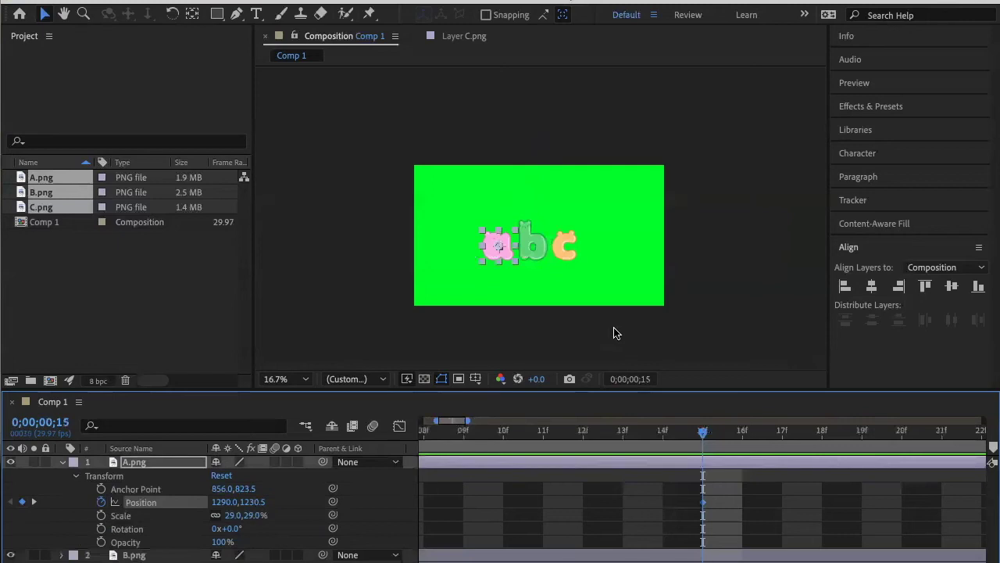
{"action": "left_click", "coordinate": [485, 250]}
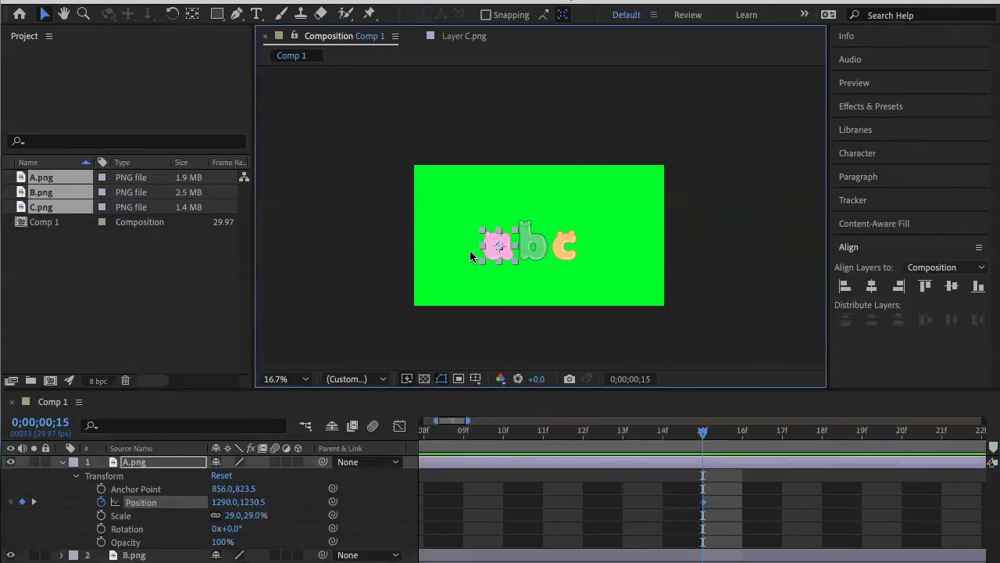
{"action": "left_click_drag", "start_coordinate": [487, 250], "coordinate": [390, 254]}
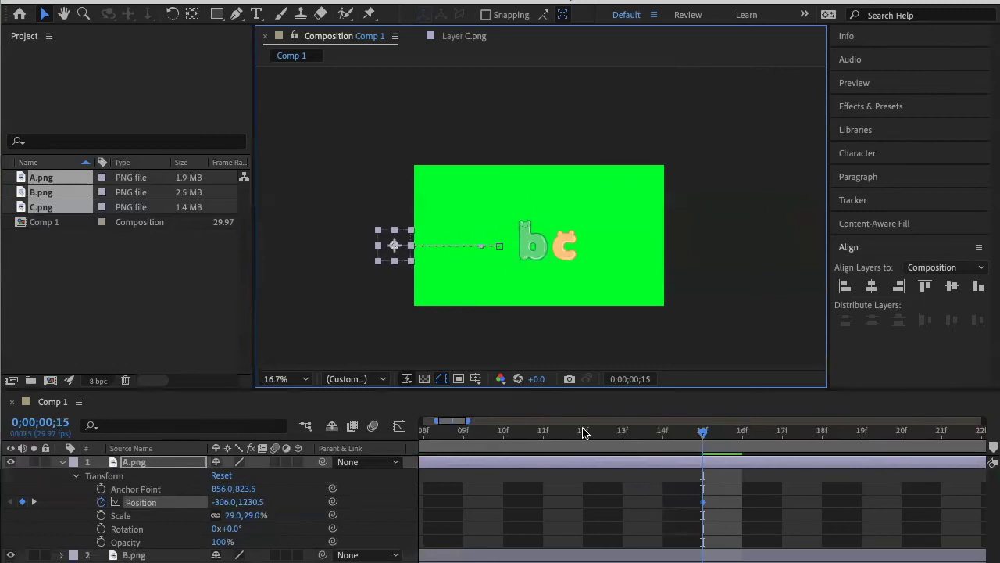
{"action": "key", "text": "semicolon"}
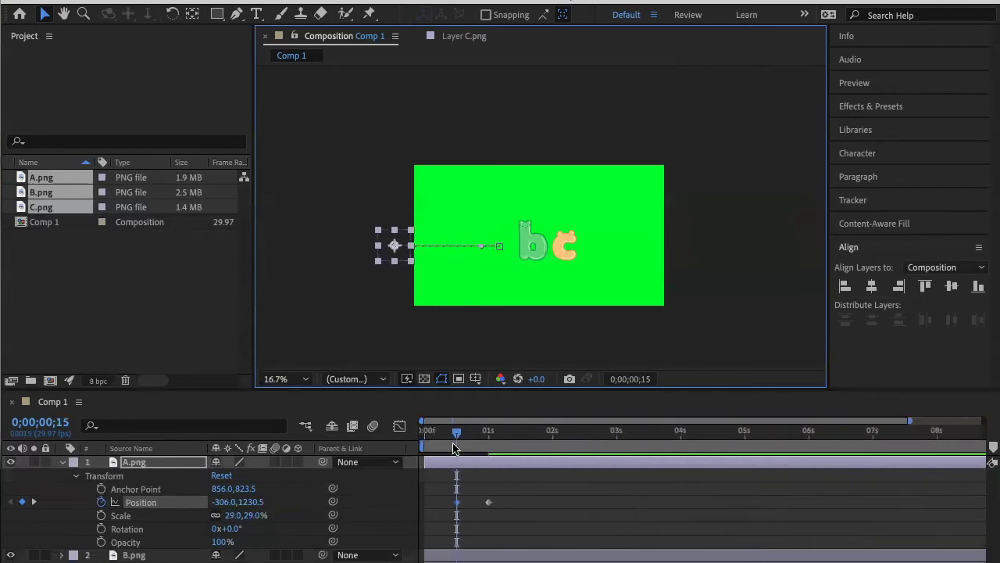
{"action": "left_click_drag", "start_coordinate": [456, 439], "coordinate": [390, 435]}
Preview, then trim A.png's in-point to 0;00;00;15 to match its first Position keyframe.
{"action": "key", "text": "space"}
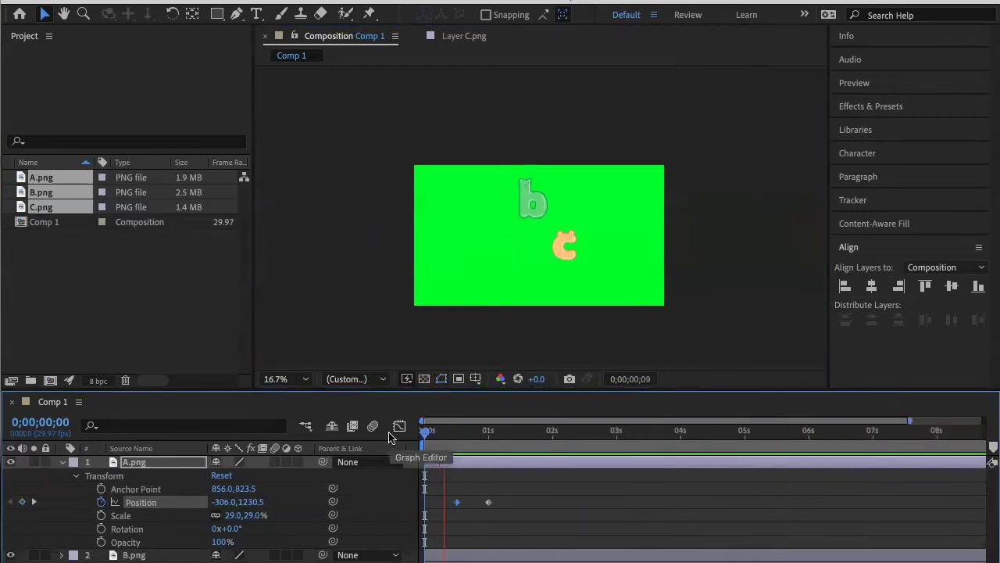
{"action": "key", "text": "space"}
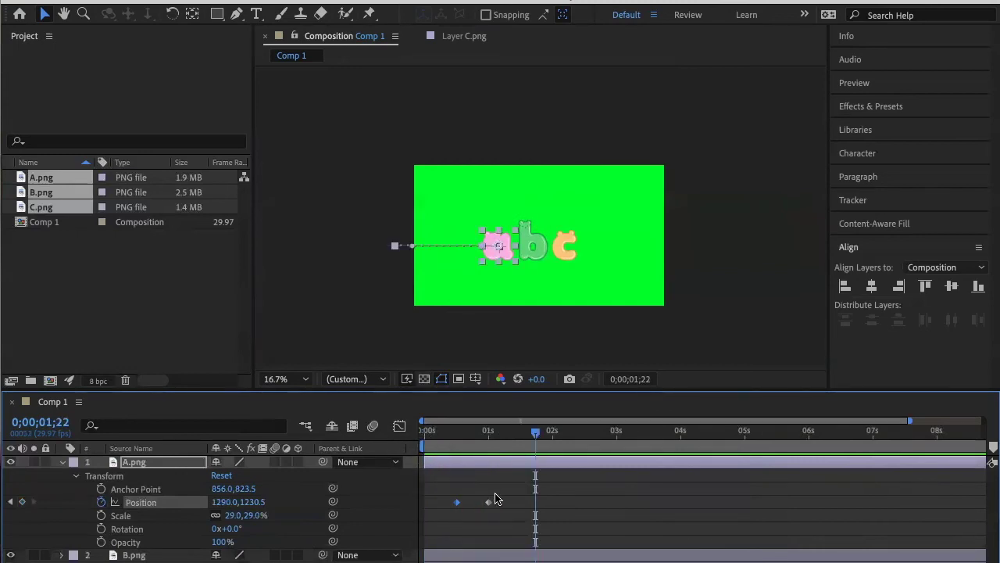
{"action": "scroll", "coordinate": [504, 504], "scroll_direction": "up", "scroll_amount": 5}
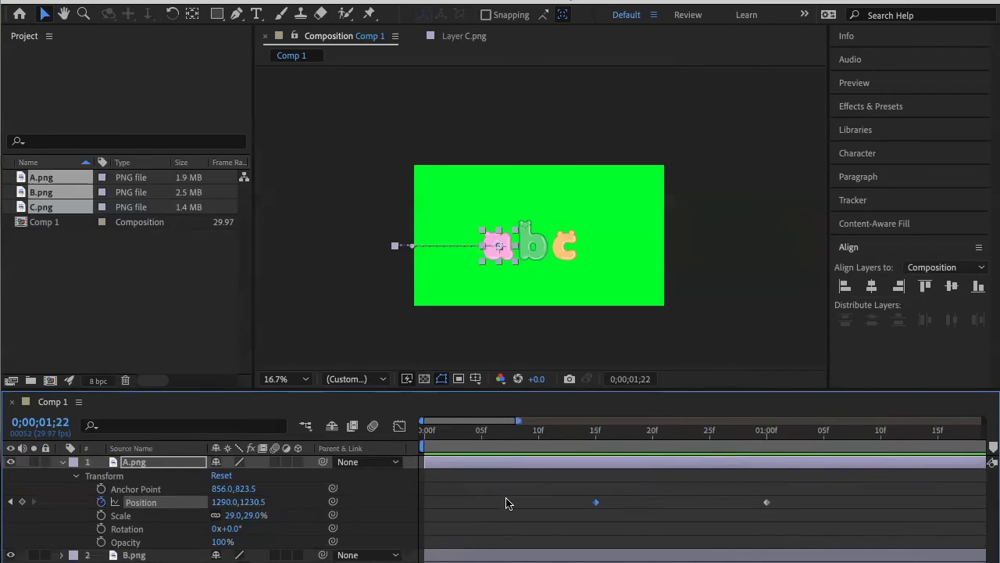
{"action": "left_click", "coordinate": [436, 466]}
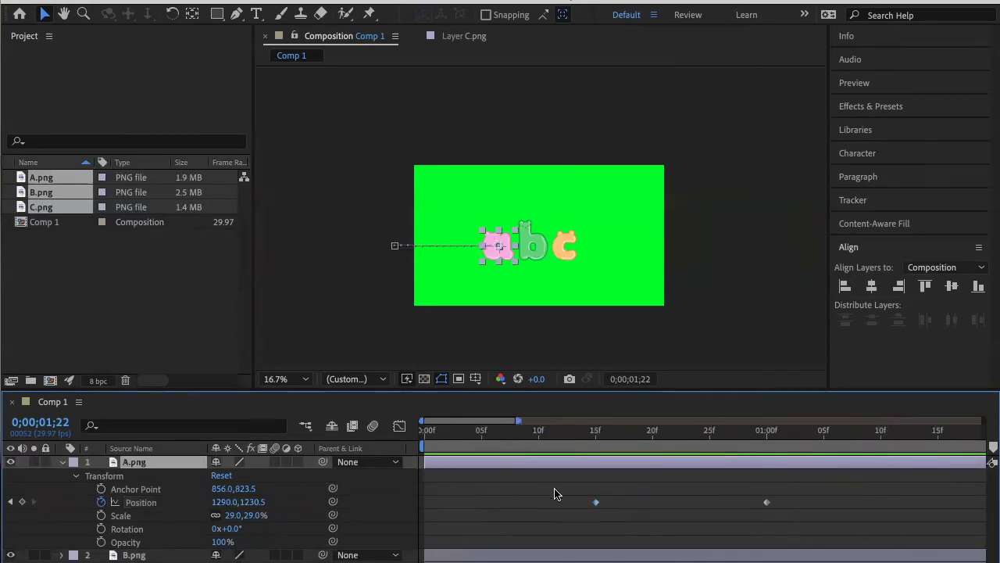
{"action": "scroll", "coordinate": [554, 493], "scroll_direction": "up", "scroll_amount": 3}
{"action": "scroll", "coordinate": [554, 493], "scroll_direction": "left", "scroll_amount": 2}
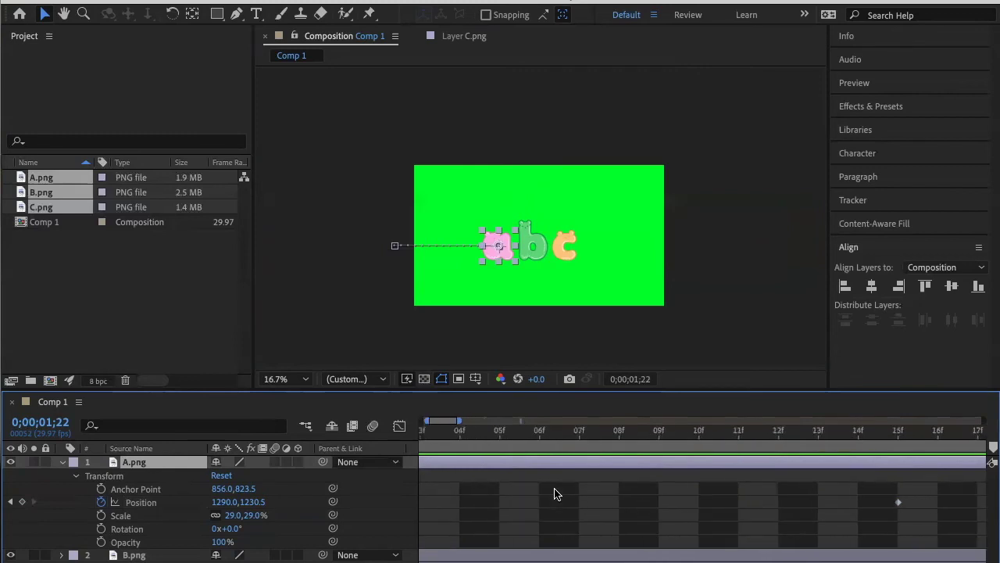
{"action": "scroll", "coordinate": [490, 489], "scroll_direction": "left", "scroll_amount": 5}
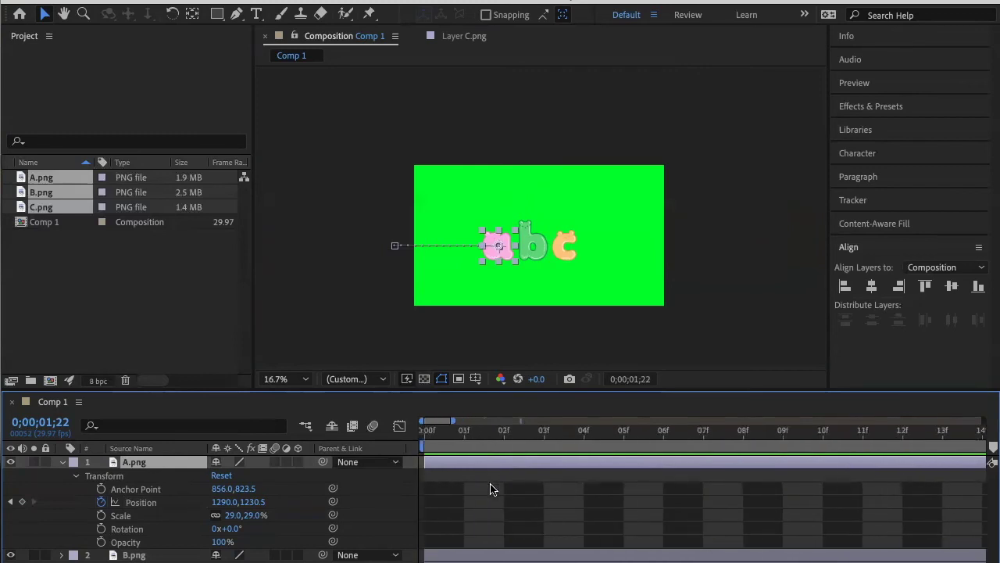
{"action": "left_click_drag", "start_coordinate": [424, 462], "coordinate": [897, 518]}
{"action": "scroll", "coordinate": [897, 517], "scroll_direction": "right", "scroll_amount": 5}
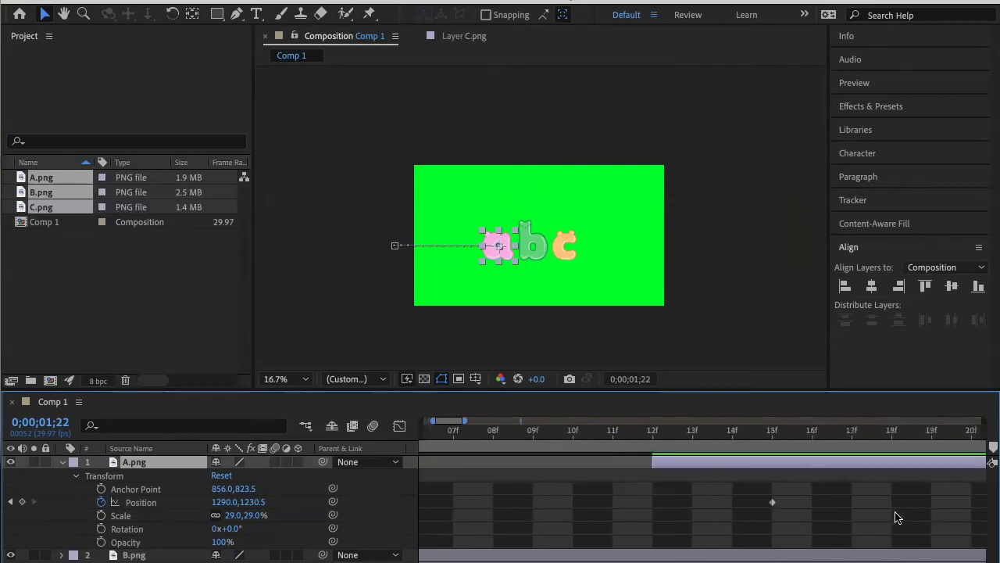
{"action": "left_click_drag", "start_coordinate": [655, 464], "coordinate": [763, 483]}
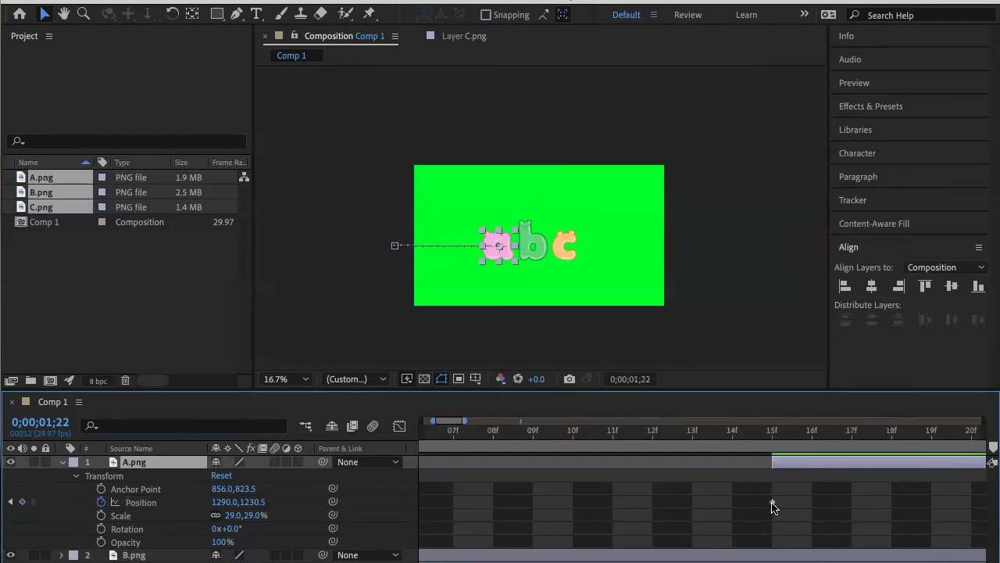
{"action": "scroll", "coordinate": [730, 525], "scroll_direction": "down", "scroll_amount": 8}
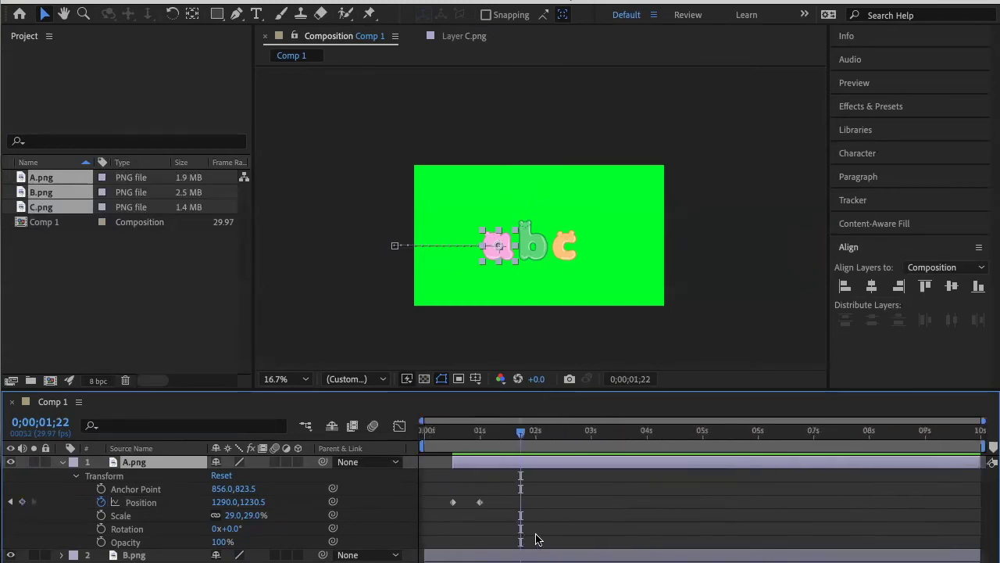
{"action": "key", "text": "Home"}
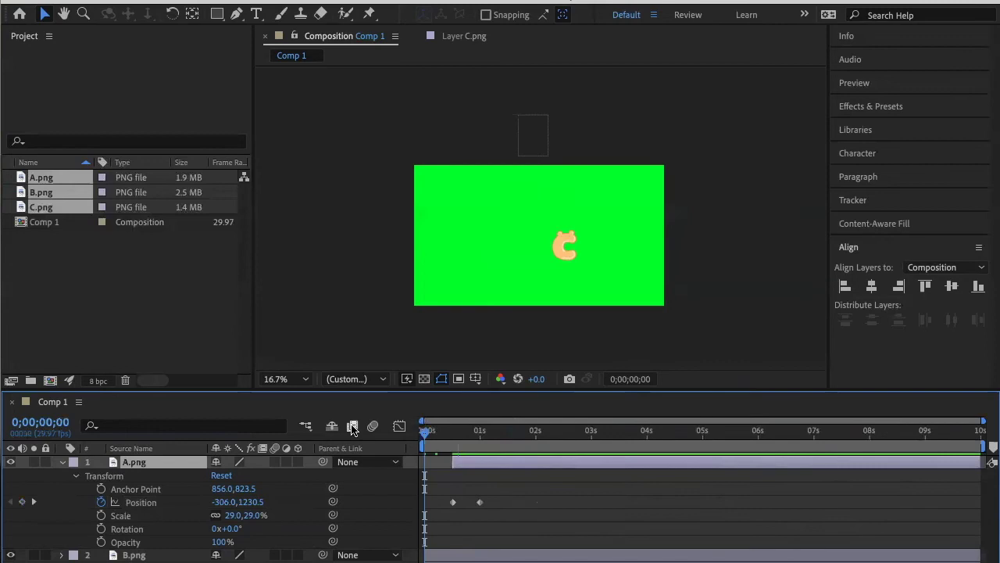
{"action": "key", "text": "space"}
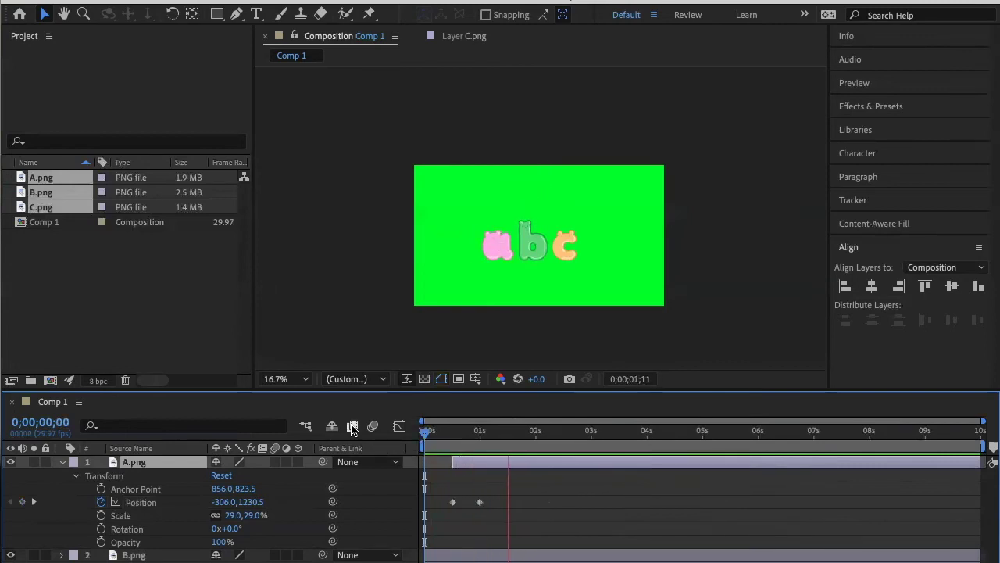
{"action": "key", "text": "space"}
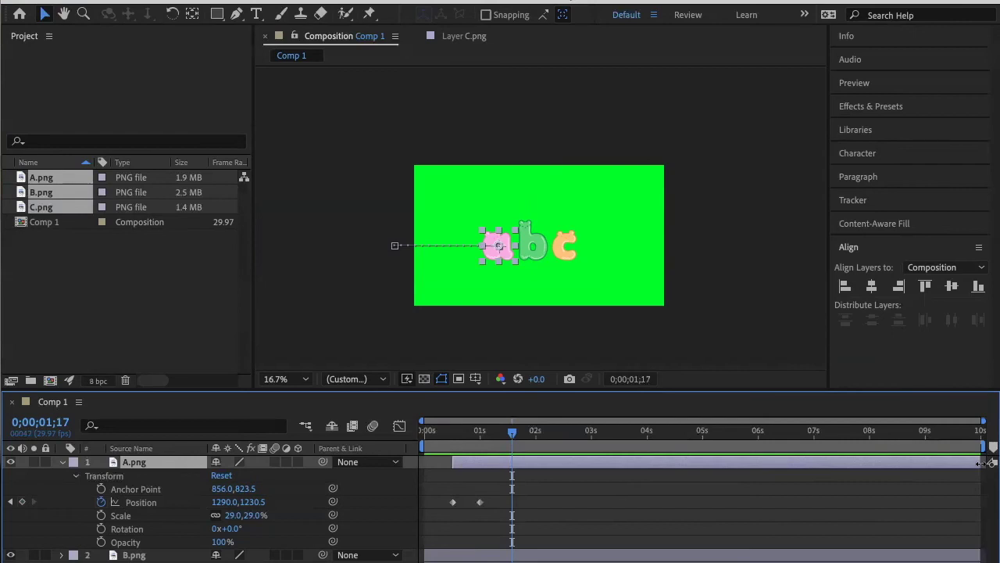
Test ending A.png near 3.5 seconds, restore its out point to the comp end, and collapse it.
{"action": "left_click_drag", "start_coordinate": [982, 462], "coordinate": [537, 477]}
{"action": "left_click_drag", "start_coordinate": [508, 430], "coordinate": [429, 434]}
{"action": "key", "text": "space"}
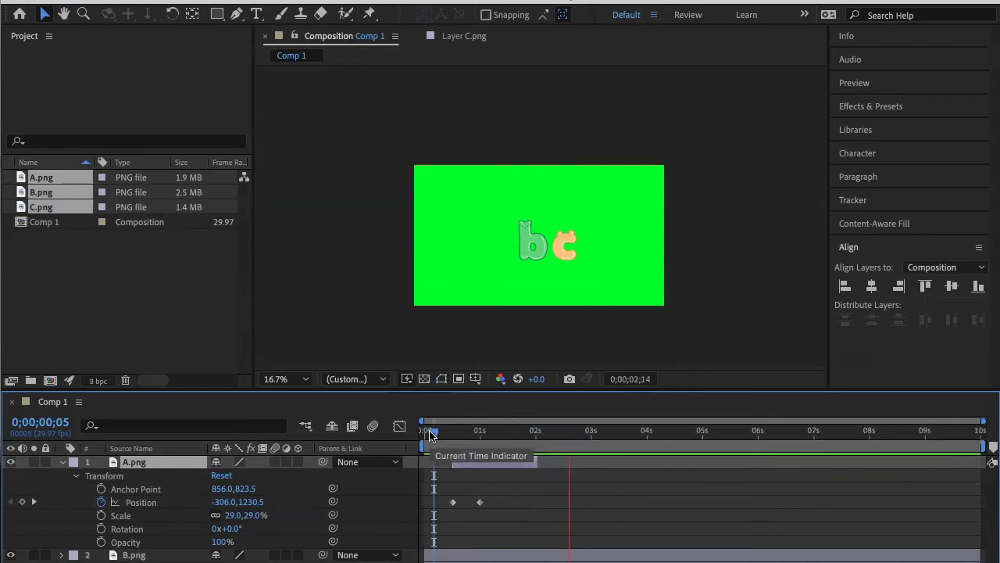
{"action": "key", "text": "space"}
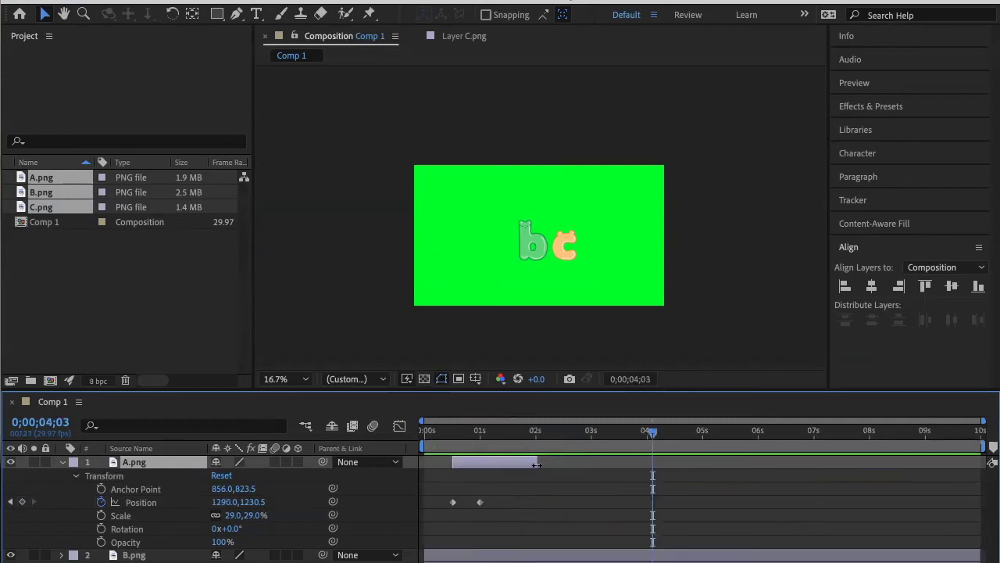
{"action": "left_click_drag", "start_coordinate": [537, 465], "coordinate": [980, 520]}
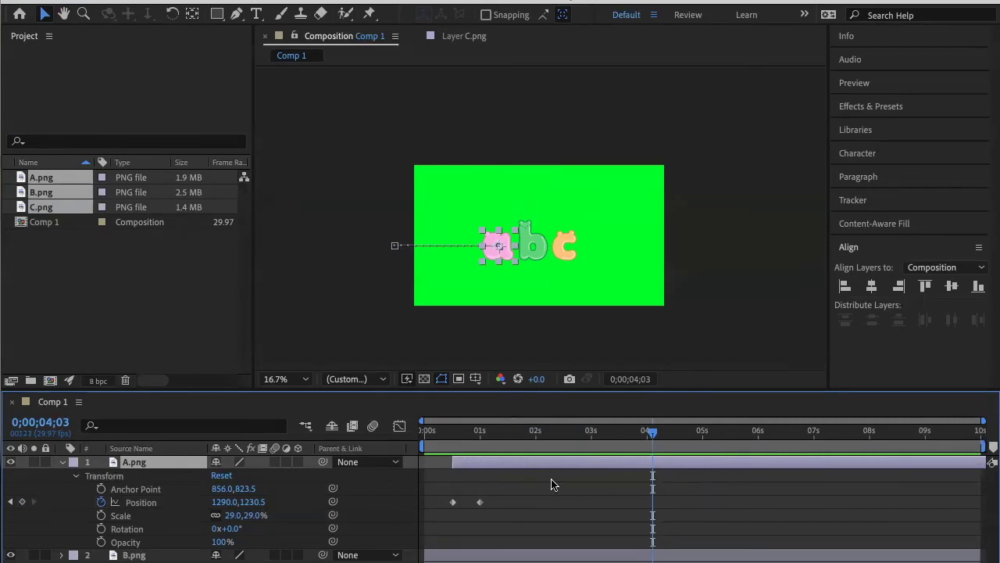
{"action": "left_click", "coordinate": [62, 462]}
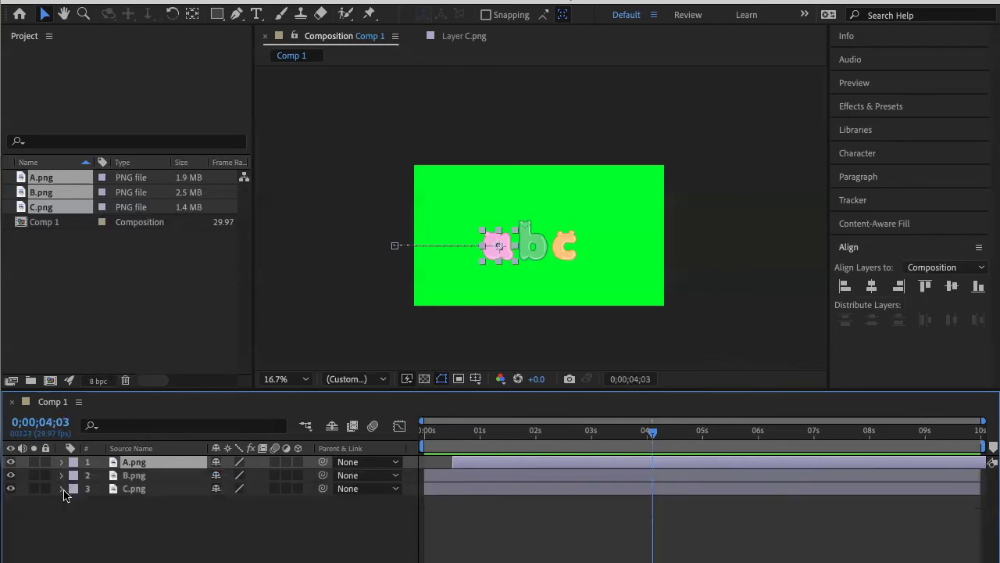
Keyframe C.png's Position at 1;15 and start it off-frame right at 4386.0, 1232.4 at 1 second.
{"action": "left_click", "coordinate": [63, 489]}
{"action": "left_click", "coordinate": [74, 503]}
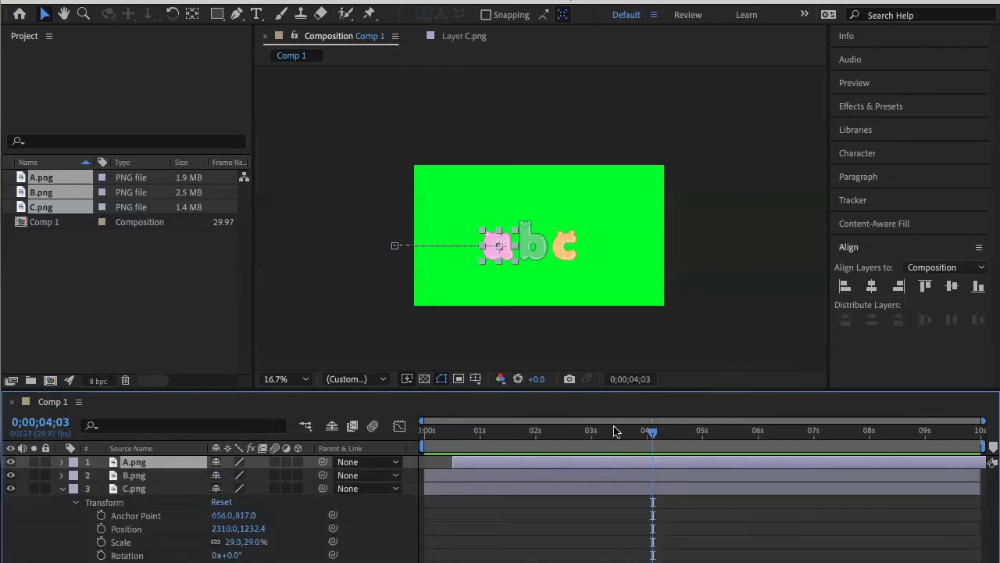
{"action": "key", "text": "equal"}
{"action": "scroll", "coordinate": [535, 509], "scroll_direction": "up", "scroll_amount": 1}
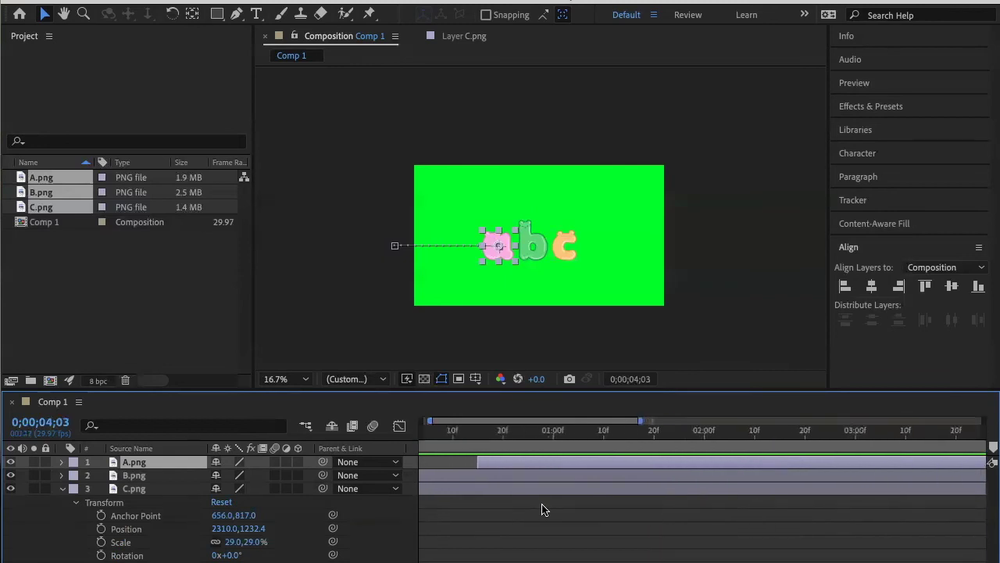
{"action": "left_click", "coordinate": [628, 433]}
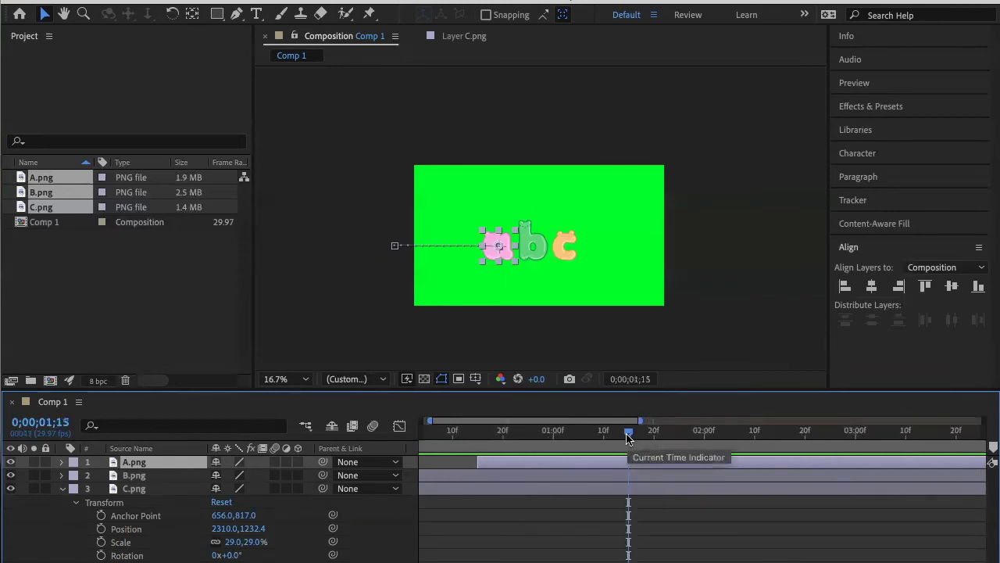
{"action": "scroll", "coordinate": [602, 498], "scroll_direction": "up", "scroll_amount": 3}
{"action": "scroll", "coordinate": [603, 497], "scroll_direction": "right", "scroll_amount": 4}
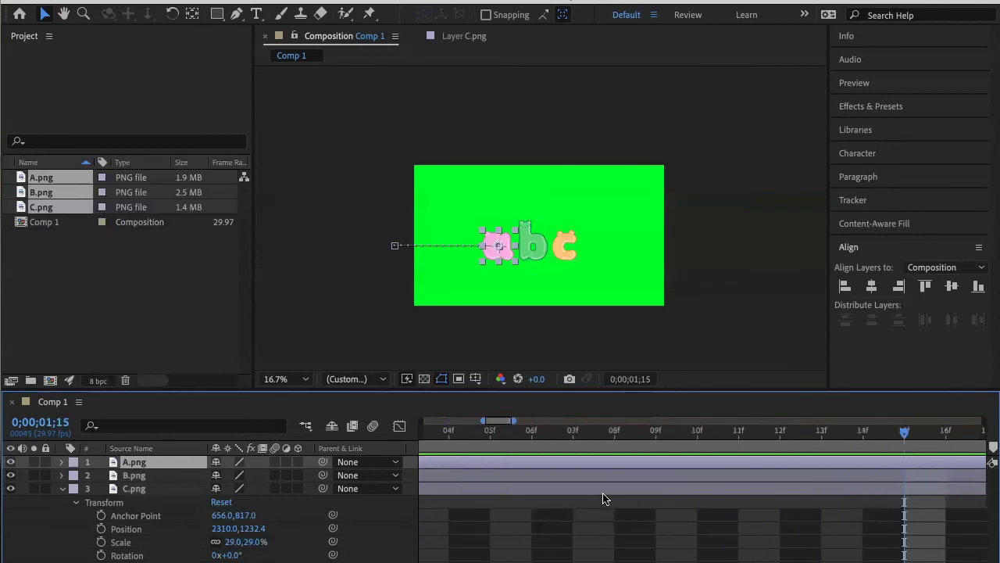
{"action": "scroll", "coordinate": [603, 498], "scroll_direction": "down", "scroll_amount": 4}
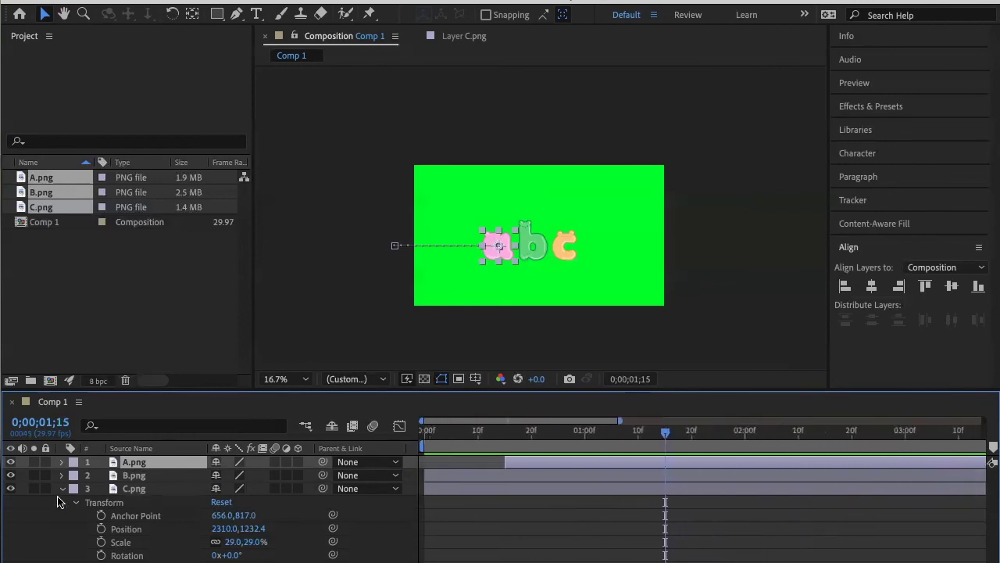
{"action": "left_click", "coordinate": [100, 528]}
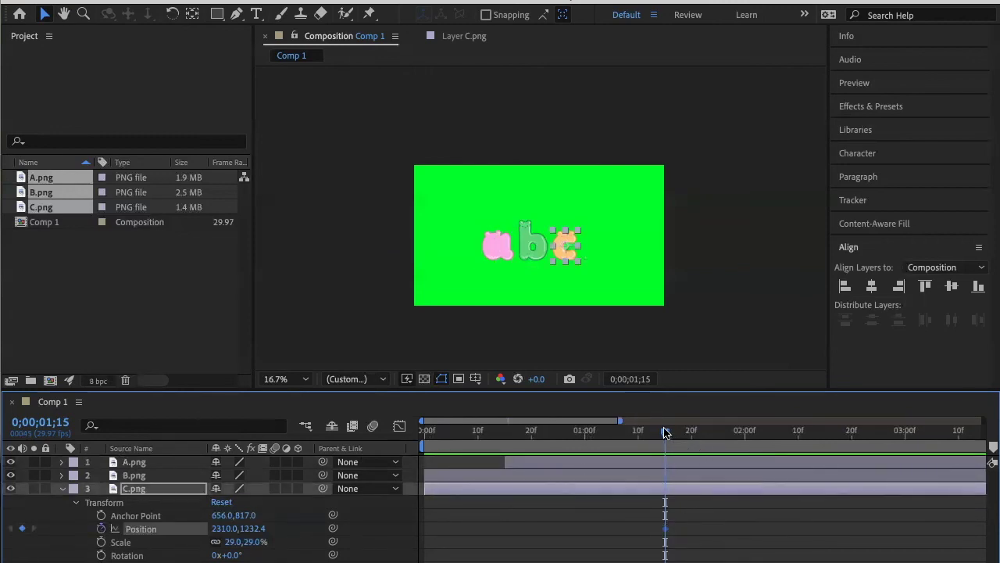
{"action": "left_click_drag", "start_coordinate": [665, 432], "coordinate": [587, 460]}
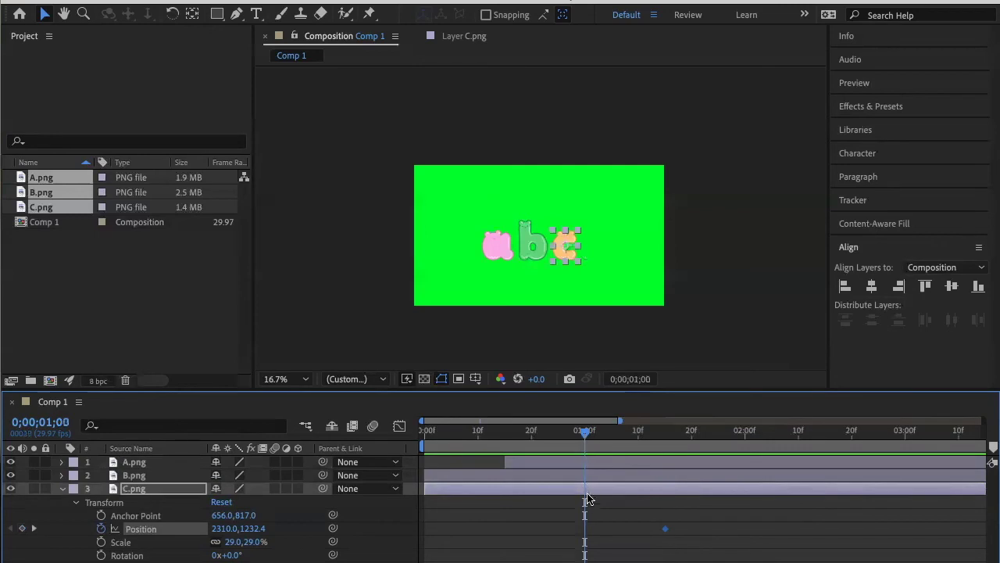
{"action": "left_click", "coordinate": [22, 528]}
{"action": "left_click_drag", "start_coordinate": [562, 253], "coordinate": [699, 248]}
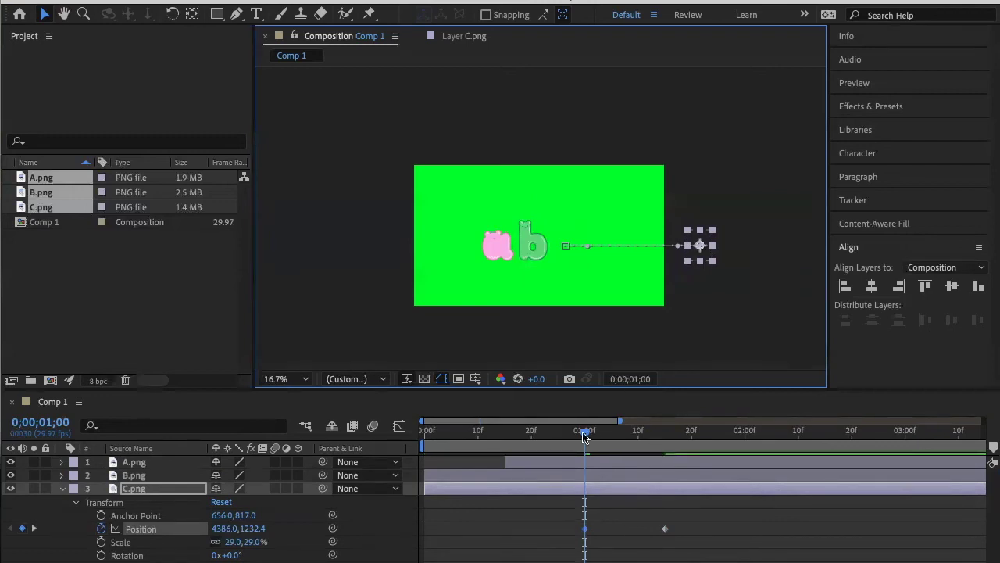
Make the C.png layer start at 0;00;01;00 and preview its slide.
{"action": "left_click", "coordinate": [522, 488]}
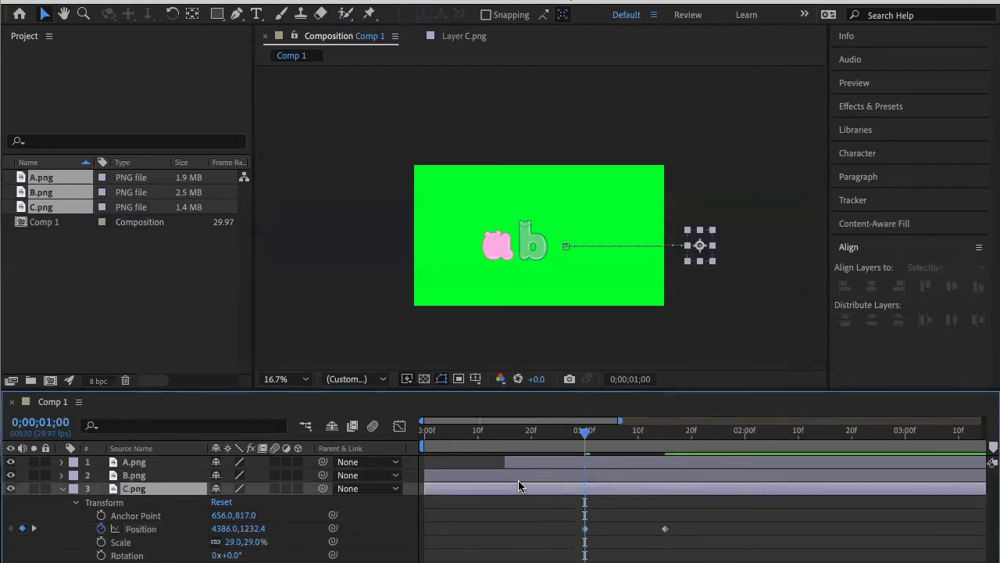
{"action": "left_click_drag", "start_coordinate": [425, 488], "coordinate": [584, 489]}
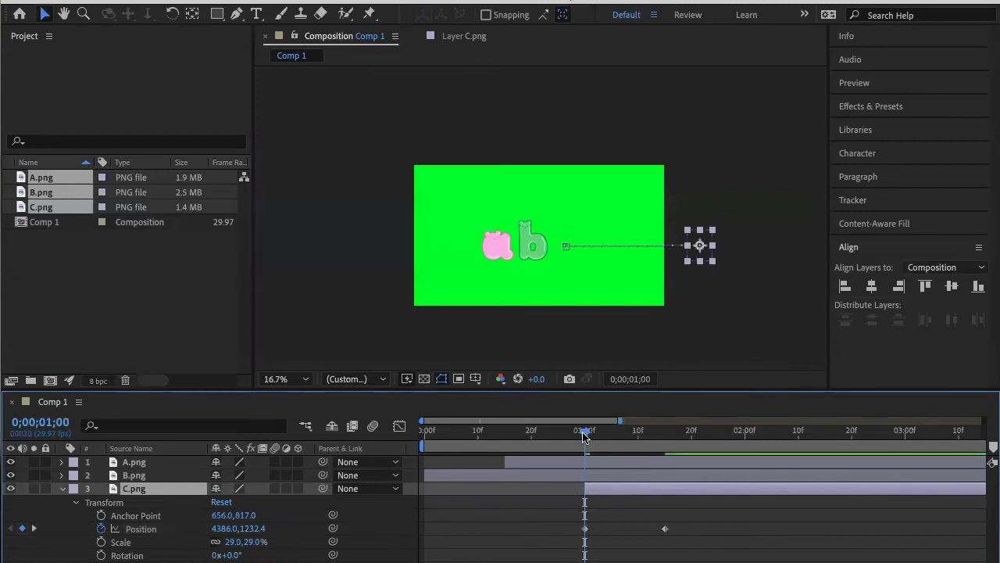
{"action": "left_click_drag", "start_coordinate": [586, 432], "coordinate": [424, 431]}
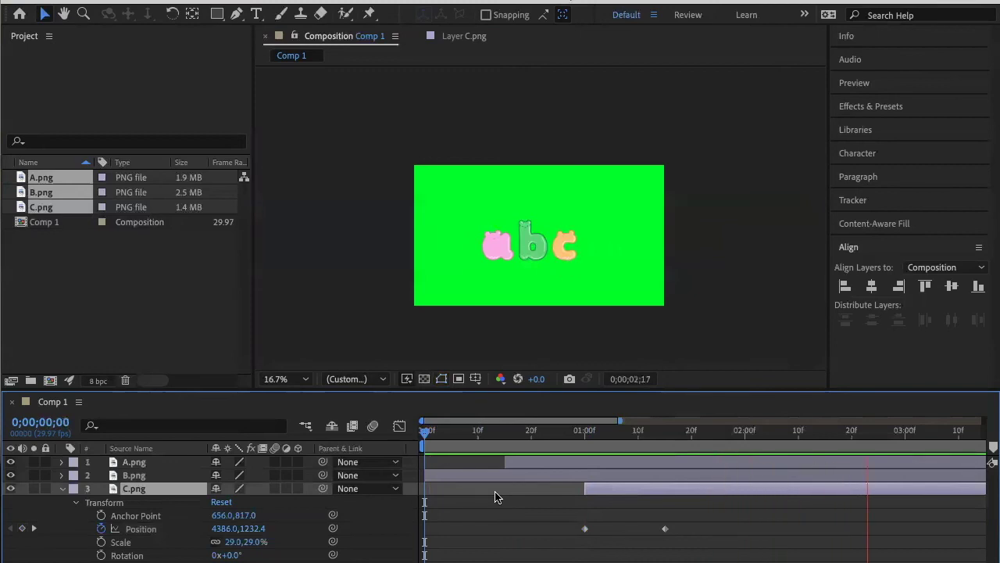
{"action": "key", "text": "space"}
Collapse C.png and restack the layers top to bottom as C.png, A.png, B.png.
{"action": "left_click", "coordinate": [65, 489]}
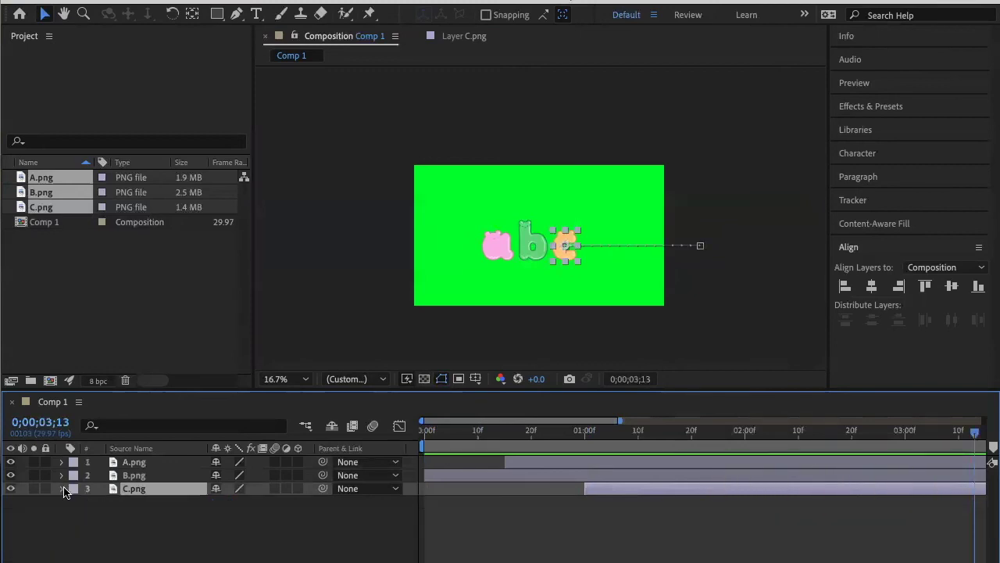
{"action": "key", "text": "minus"}
{"action": "key", "text": "minus"}
{"action": "key", "text": "minus"}
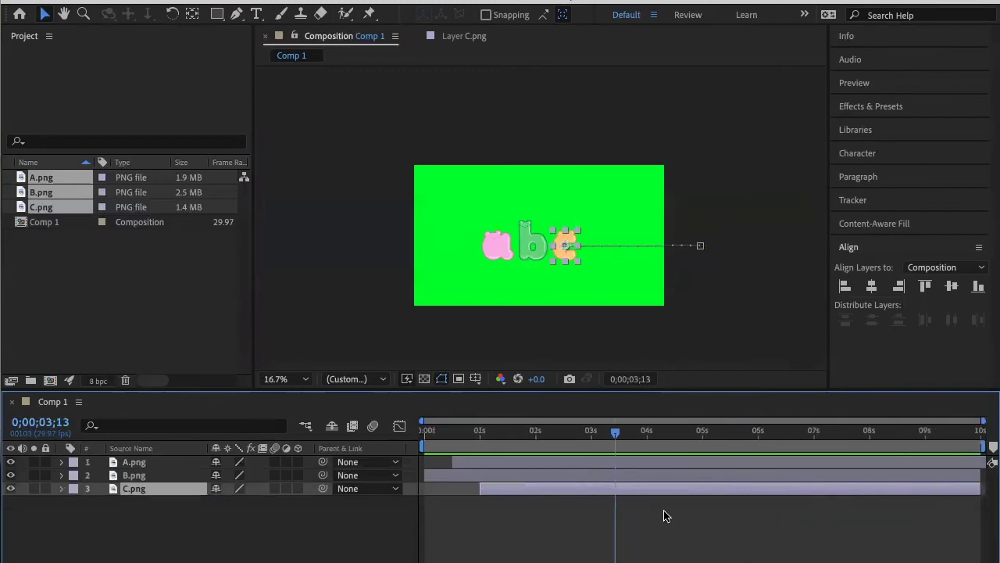
{"action": "left_click", "coordinate": [976, 475]}
{"action": "left_click", "coordinate": [916, 533]}
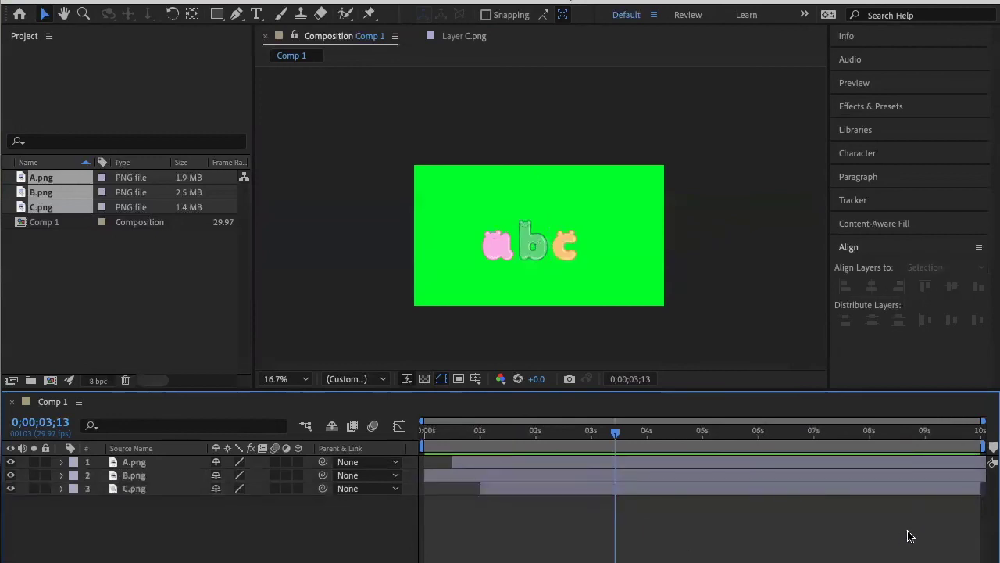
{"action": "left_click", "coordinate": [980, 489]}
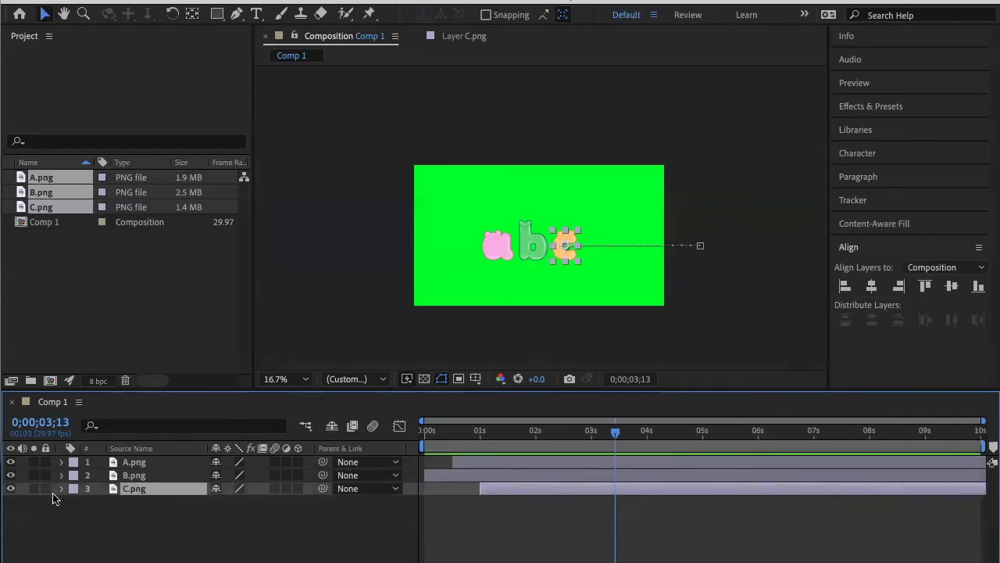
{"action": "left_click", "coordinate": [129, 463]}
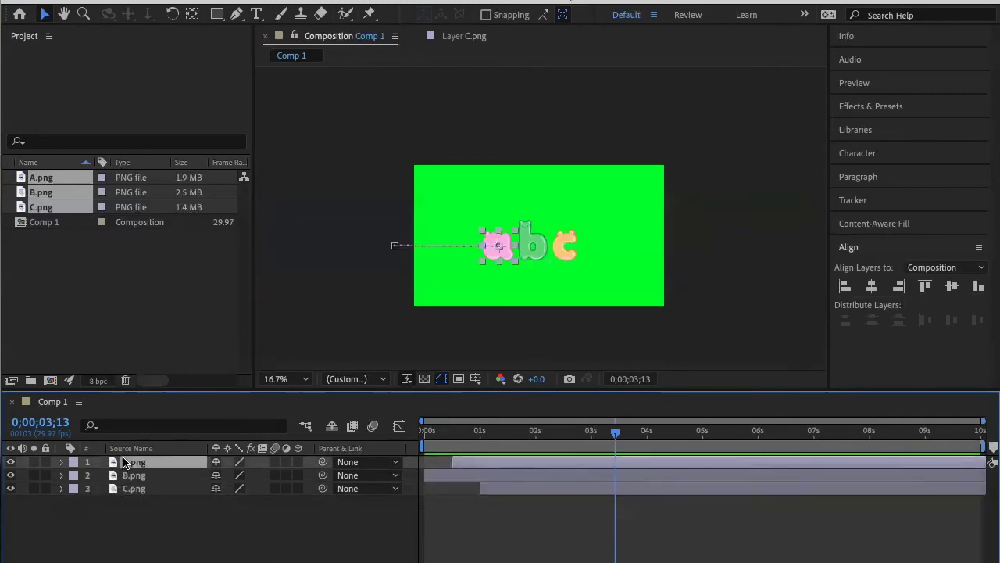
{"action": "mouse_move", "coordinate": [162, 467]}
{"action": "left_mouse_down"}
{"action": "mouse_move", "coordinate": [167, 498]}
{"action": "mouse_move", "coordinate": [169, 462]}
{"action": "left_mouse_up"}
{"action": "left_click", "coordinate": [165, 468]}
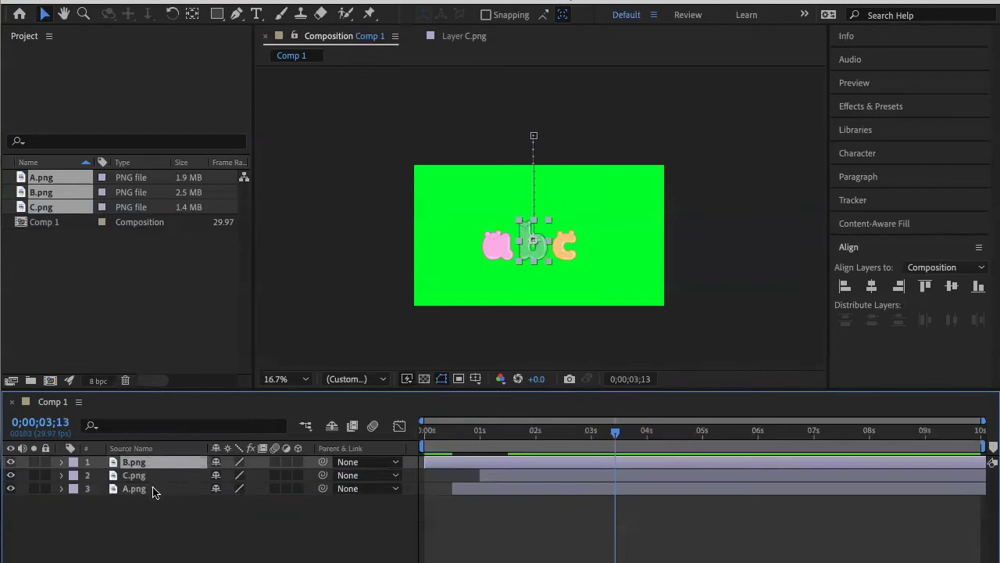
{"action": "left_click", "coordinate": [157, 490]}
{"action": "left_click_drag", "start_coordinate": [160, 498], "coordinate": [154, 462]}
{"action": "left_click", "coordinate": [156, 490]}
{"action": "left_click", "coordinate": [513, 557]}
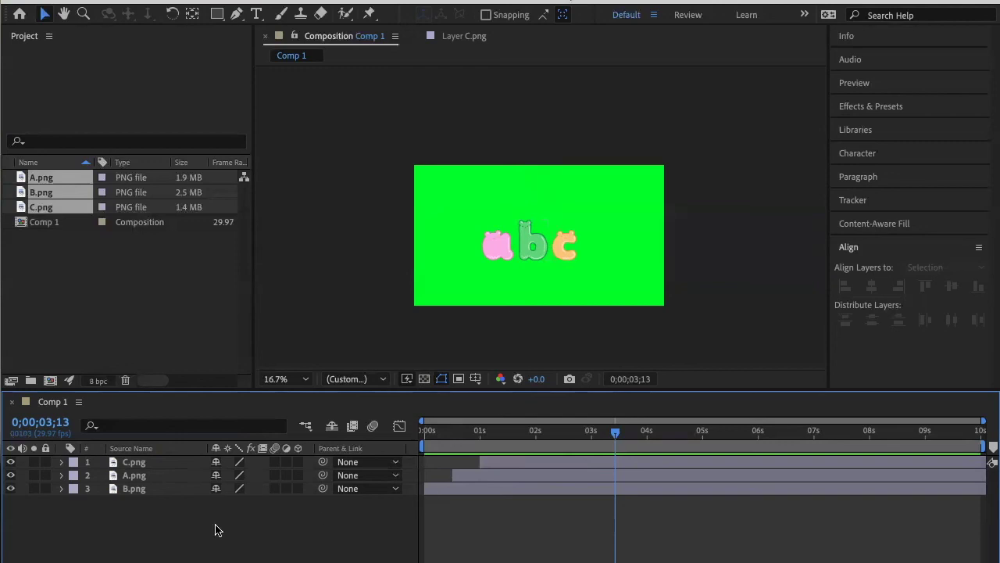
{"action": "left_click", "coordinate": [73, 481]}
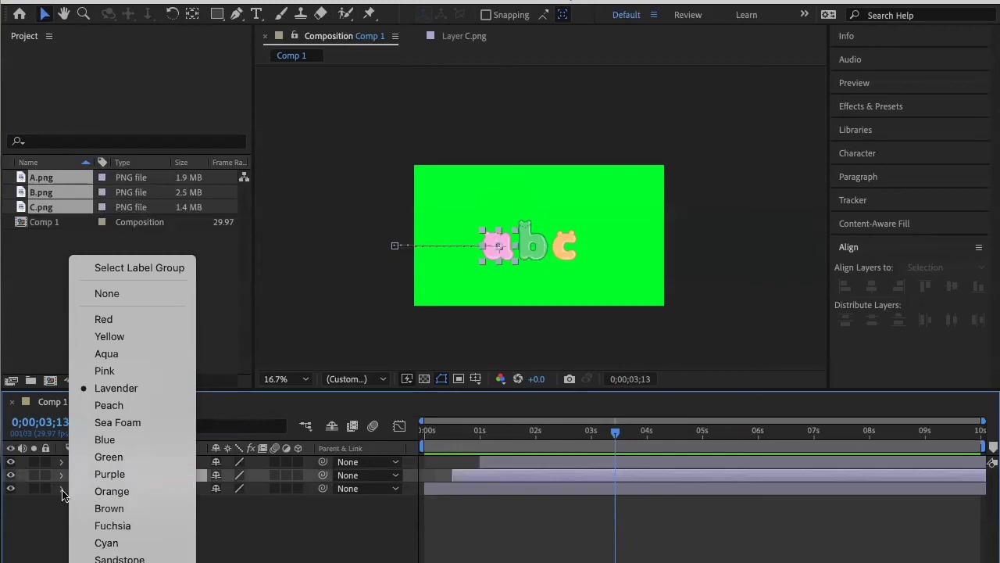
{"action": "left_click", "coordinate": [42, 526]}
{"action": "left_click", "coordinate": [73, 466]}
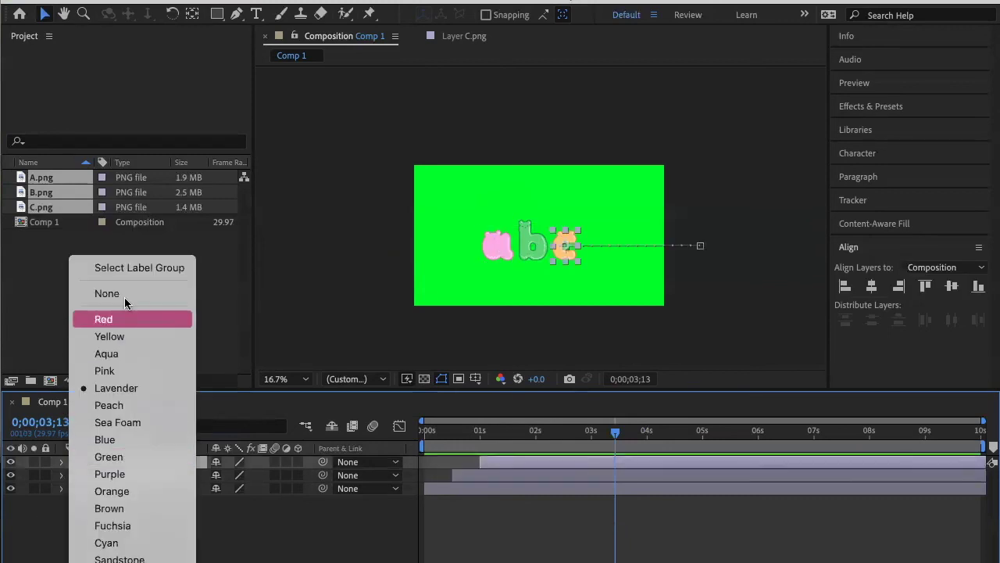
{"action": "left_click", "coordinate": [462, 508]}
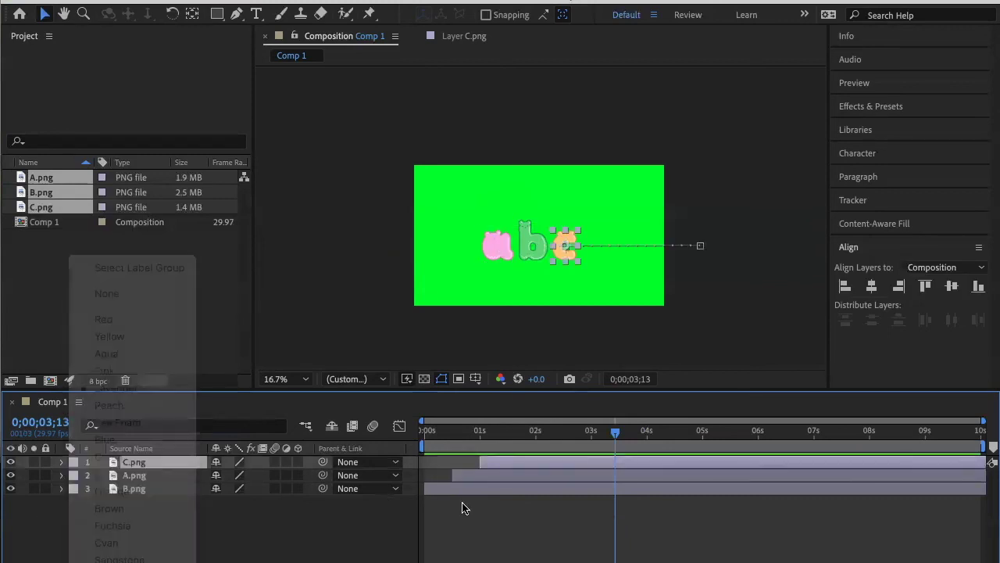
{"action": "left_click", "coordinate": [533, 486]}
{"action": "left_click", "coordinate": [535, 474]}
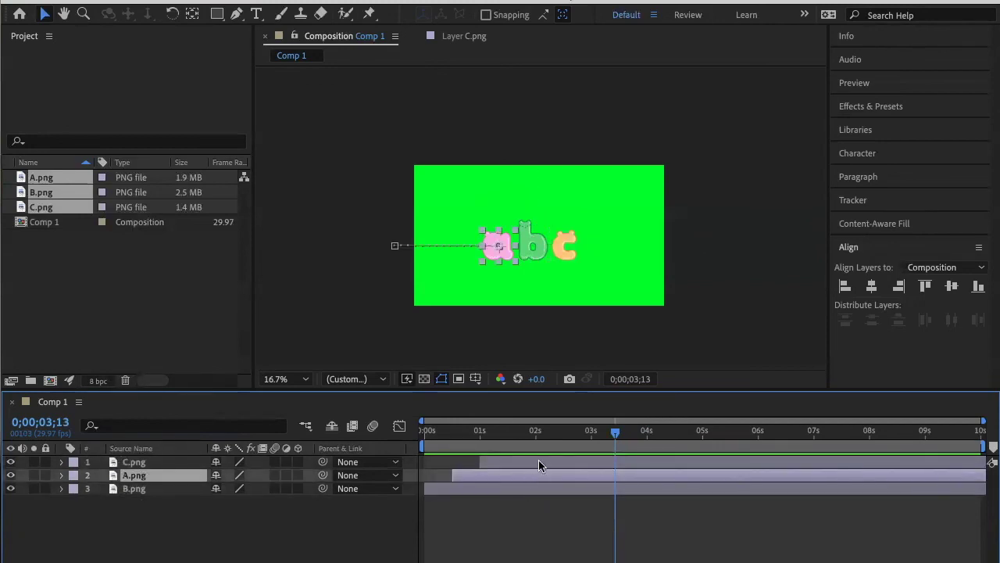
{"action": "left_click", "coordinate": [542, 461]}
{"action": "left_click", "coordinate": [543, 477]}
{"action": "left_click", "coordinate": [545, 487]}
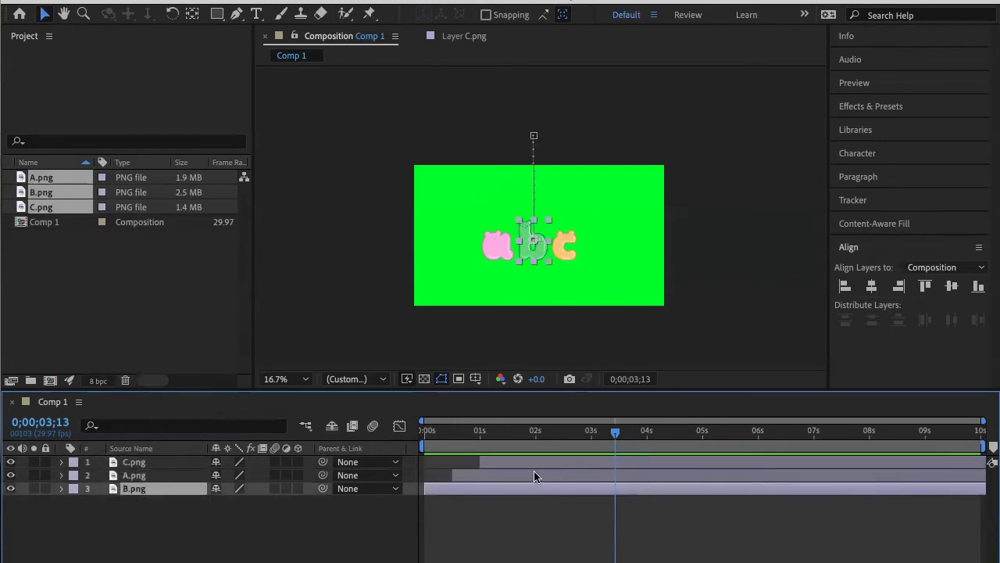
{"action": "left_click", "coordinate": [536, 473]}
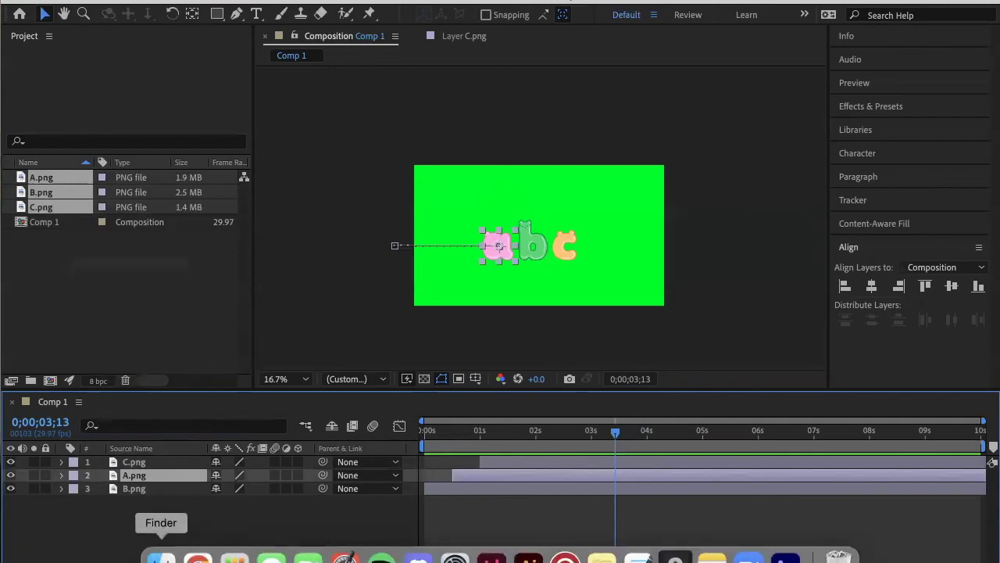
Drag !.png from the Cropped PNGs folder onto the Comp 1 timeline as the top layer.
{"action": "left_click", "coordinate": [156, 550]}
{"action": "left_click", "coordinate": [571, 155]}
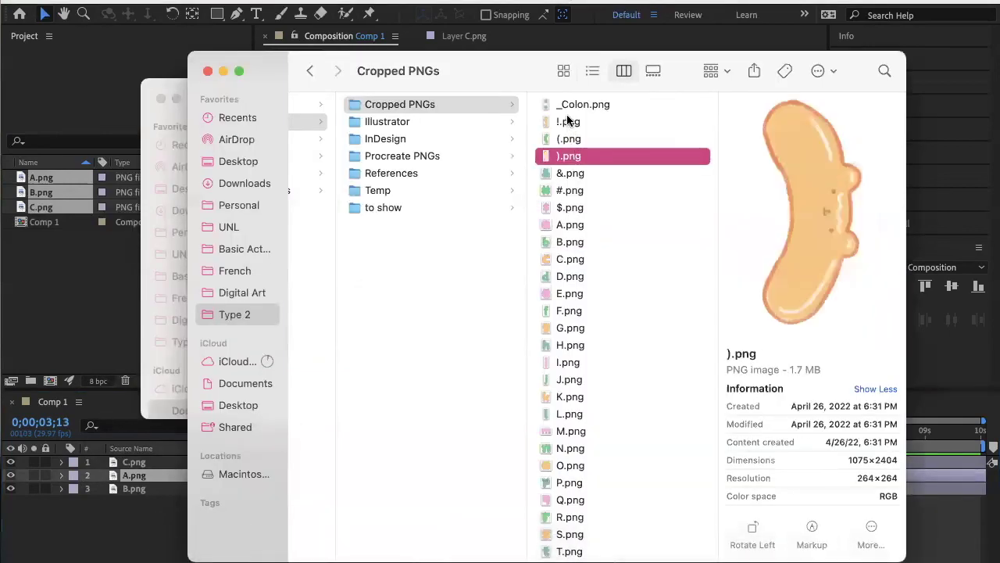
{"action": "left_click_drag", "start_coordinate": [573, 122], "coordinate": [141, 529]}
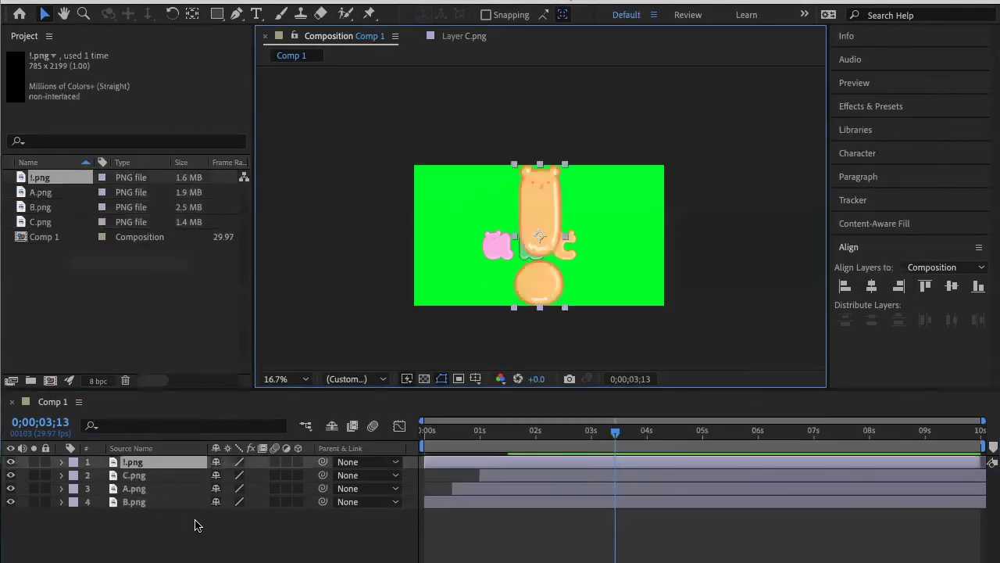
{"action": "mouse_move", "coordinate": [147, 469]}
{"action": "left_mouse_down"}
{"action": "mouse_move", "coordinate": [156, 493]}
{"action": "mouse_move", "coordinate": [150, 474]}
{"action": "left_mouse_up"}
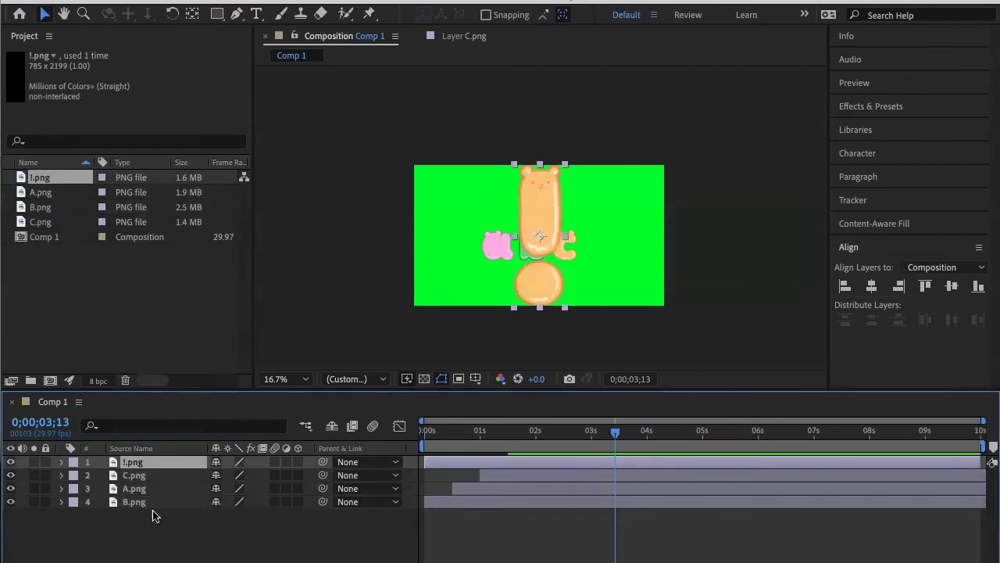
{"action": "left_click", "coordinate": [70, 180]}
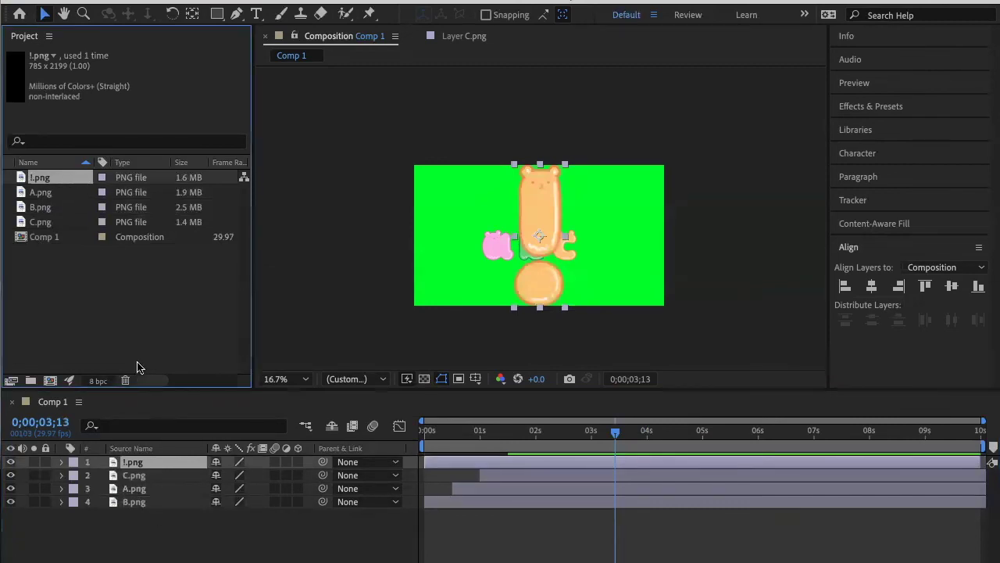
Trim the !.png layer so it begins at its first Opacity keyframe, after one second.
{"action": "left_click", "coordinate": [151, 461]}
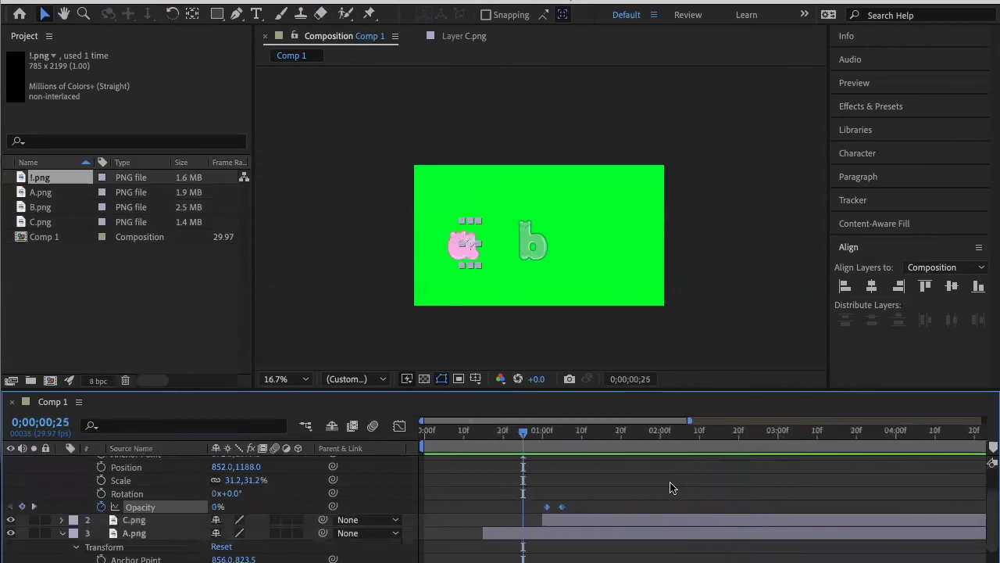
{"action": "scroll", "coordinate": [588, 495], "scroll_direction": "up", "scroll_amount": 2}
{"action": "left_click", "coordinate": [475, 466]}
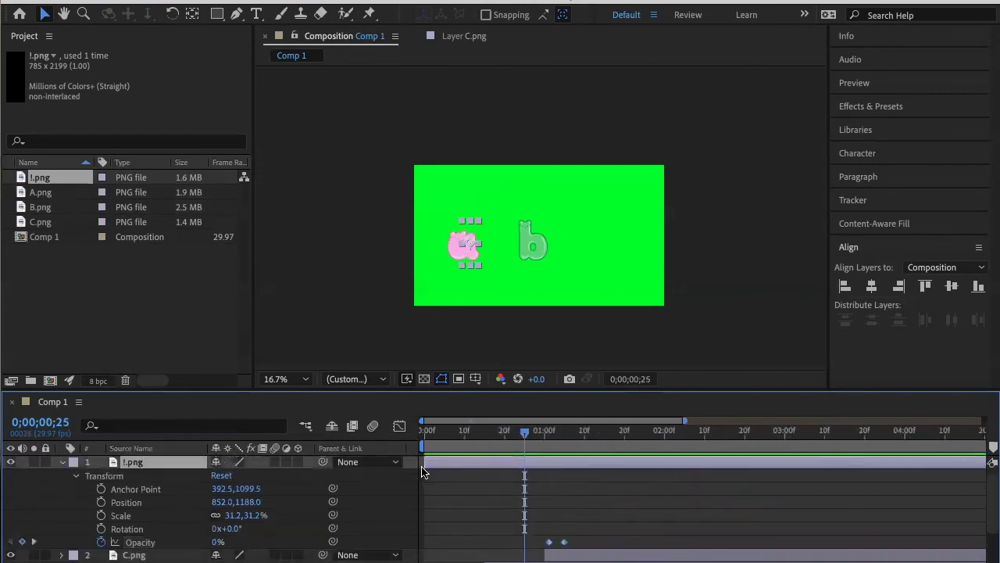
{"action": "left_click_drag", "start_coordinate": [427, 461], "coordinate": [541, 462]}
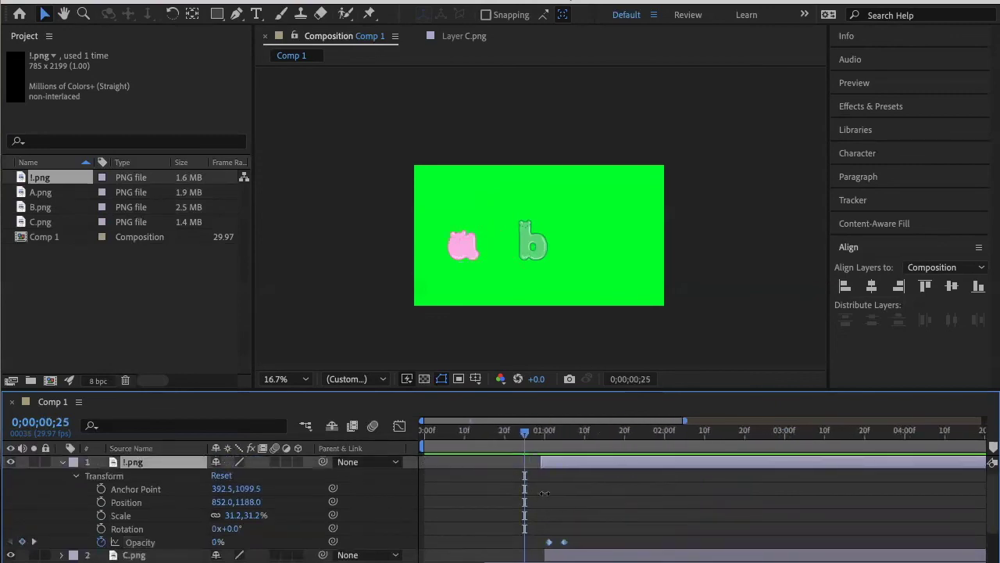
{"action": "key", "text": "equal"}
{"action": "key", "text": "equal"}
{"action": "key", "text": "equal"}
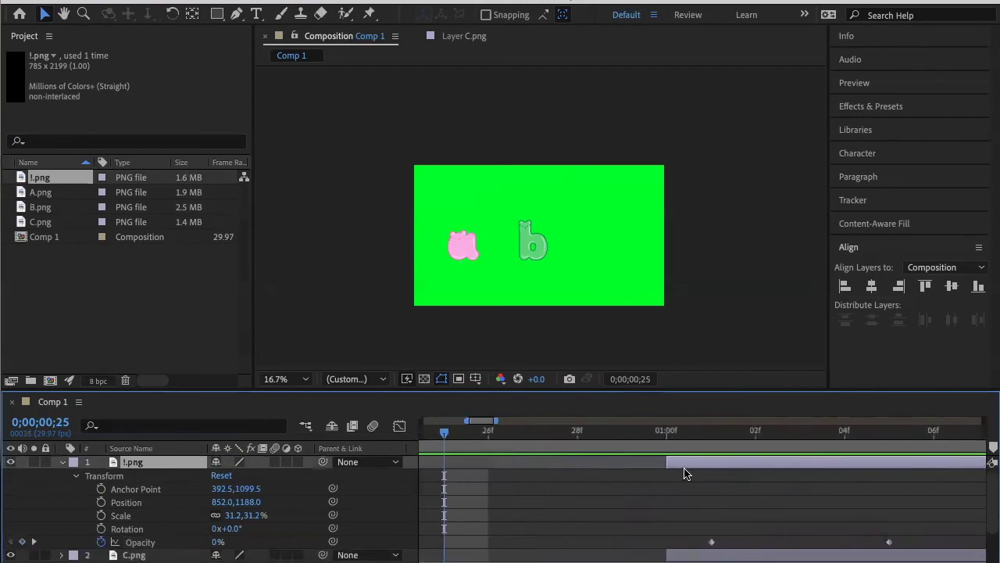
{"action": "left_click_drag", "start_coordinate": [665, 462], "coordinate": [696, 473]}
{"action": "key", "text": "minus"}
{"action": "key", "text": "minus"}
{"action": "key", "text": "minus"}
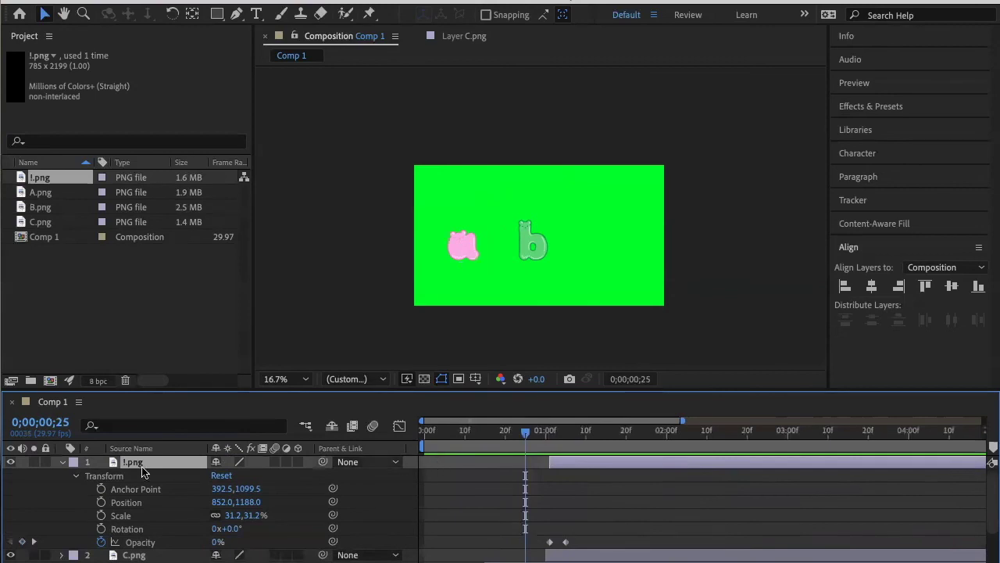
Collapse !.png and A.png and move !.png below C.png.
{"action": "left_click", "coordinate": [63, 463]}
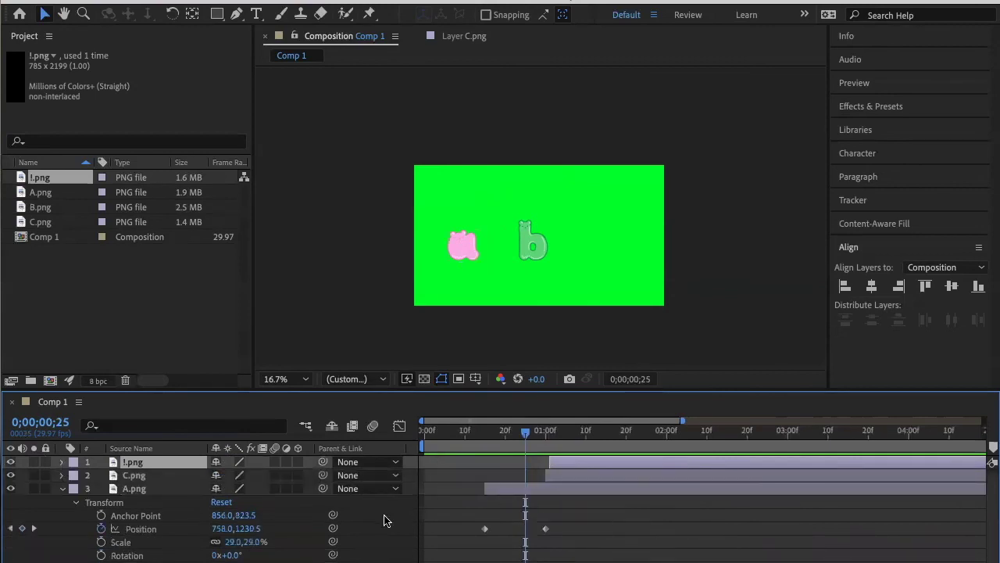
{"action": "left_click", "coordinate": [63, 489]}
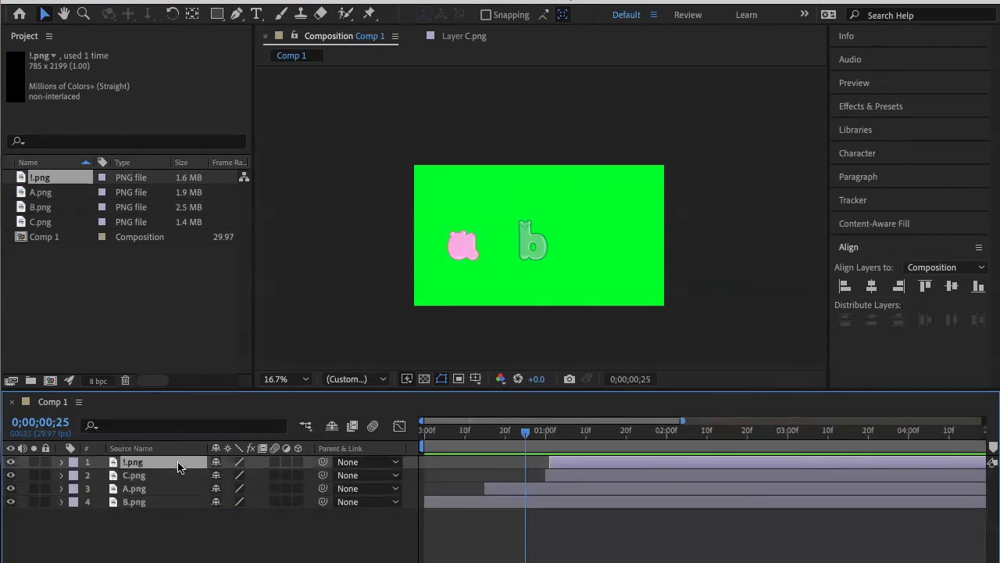
{"action": "left_click_drag", "start_coordinate": [178, 466], "coordinate": [178, 482]}
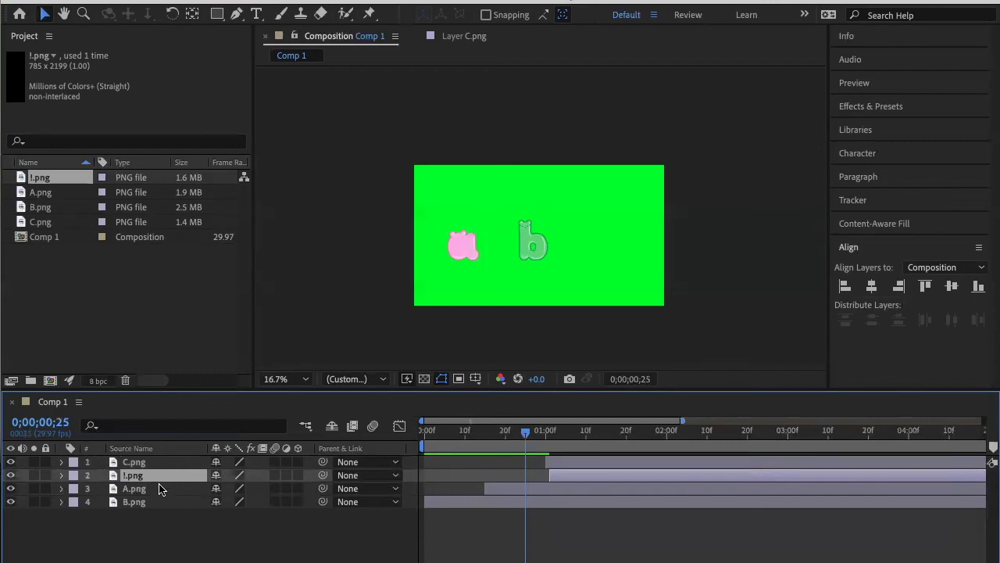
Give the !.png and A.png layers the Pink label colour.
{"action": "left_click", "coordinate": [159, 484]}
{"action": "left_click", "coordinate": [158, 474]}
{"action": "left_click", "coordinate": [143, 489], "text": "ctrl"}
{"action": "left_click", "coordinate": [69, 490]}
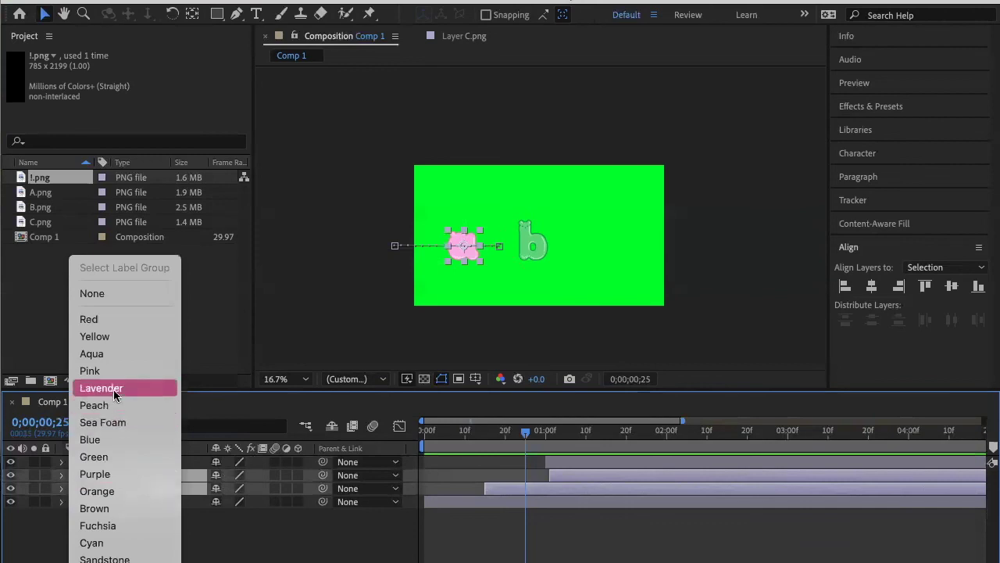
{"action": "left_click", "coordinate": [90, 370]}
{"action": "left_click", "coordinate": [159, 542]}
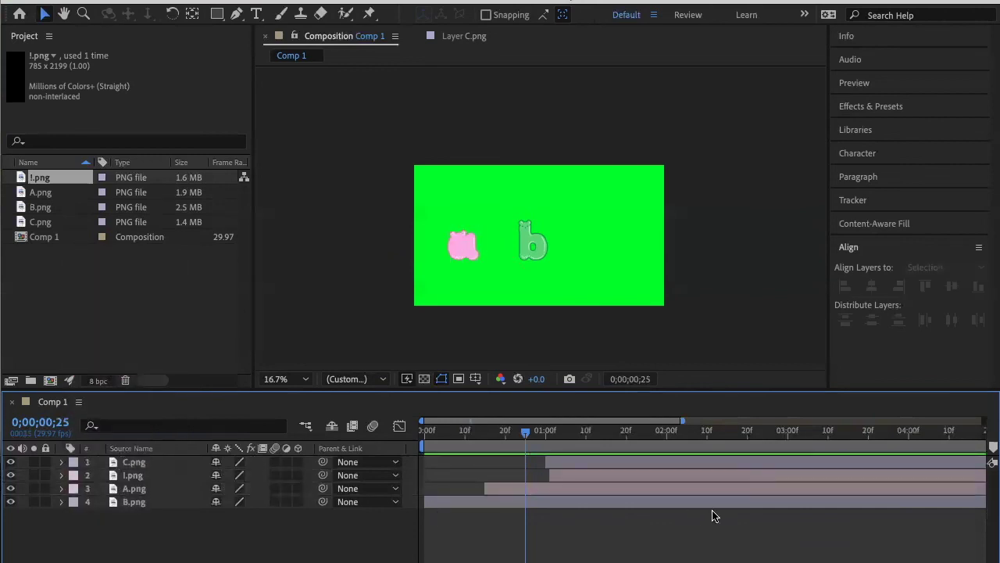
{"action": "left_click", "coordinate": [667, 490]}
{"action": "left_click", "coordinate": [667, 478], "text": "ctrl"}
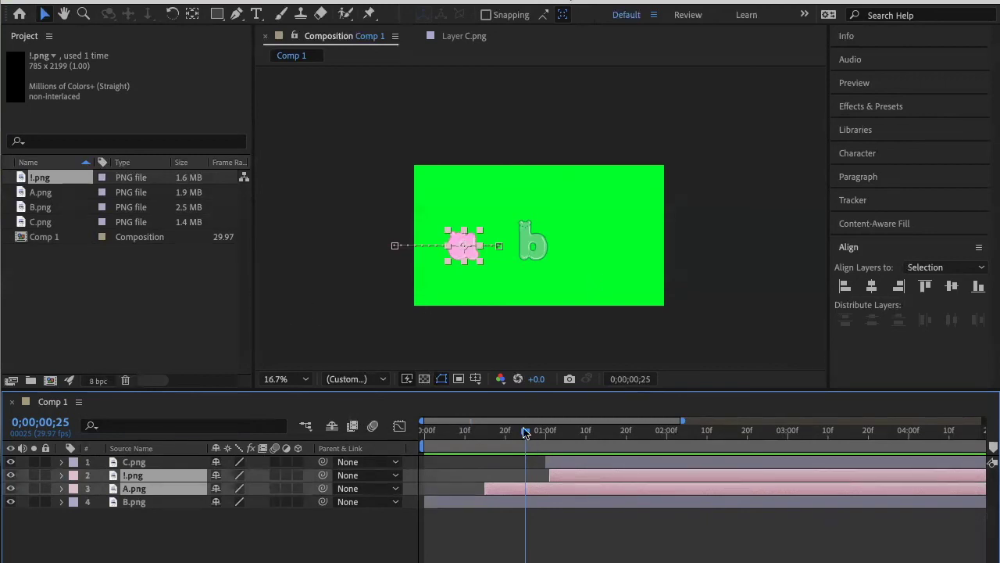
Preview the animation from frame 0 to confirm the exclamation mark appears beside abc, then deselect all layers.
{"action": "left_click_drag", "start_coordinate": [526, 433], "coordinate": [425, 432]}
{"action": "key", "text": "space"}
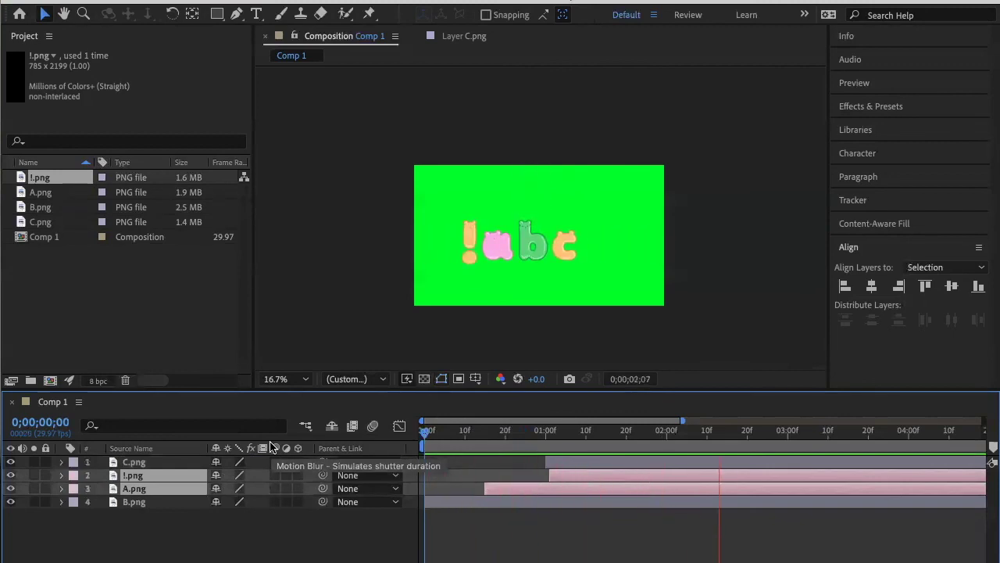
{"action": "key", "text": "space"}
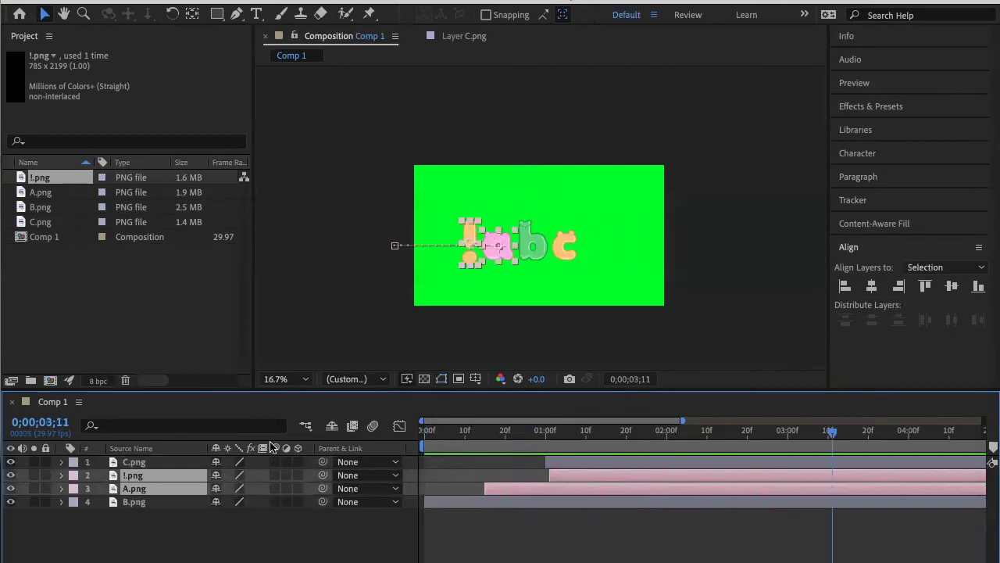
{"action": "left_click", "coordinate": [466, 327]}
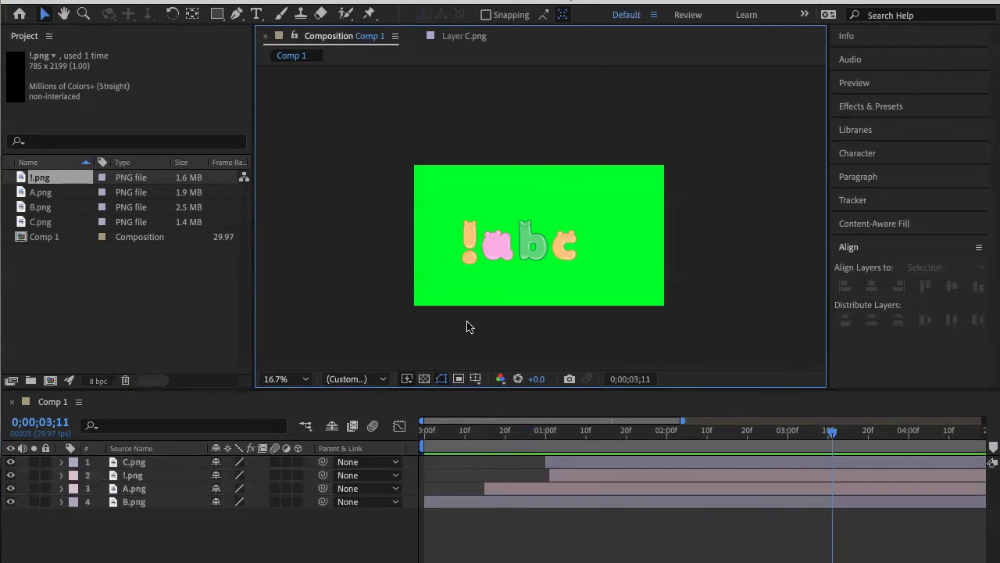